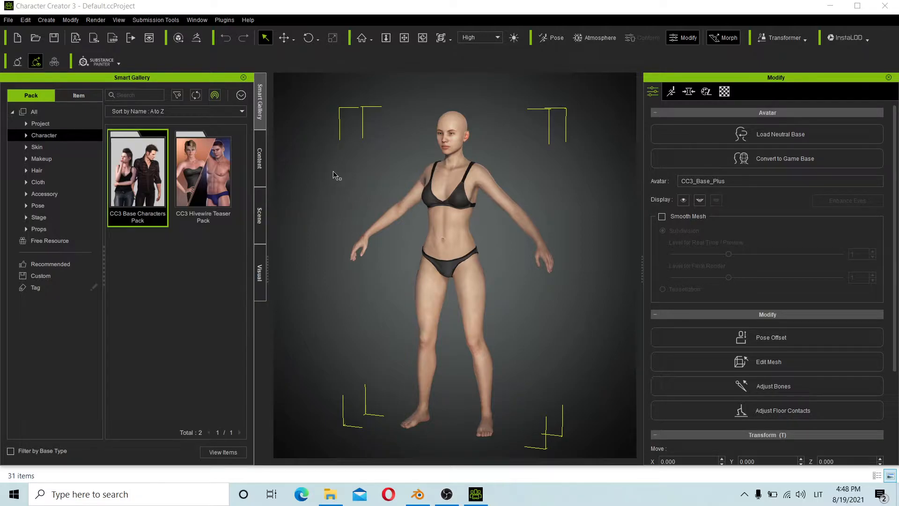
Examine the sample projects in the CC3 Demo Projects pack, including the male, female and IBL Sunset samples
left_click(40, 124)
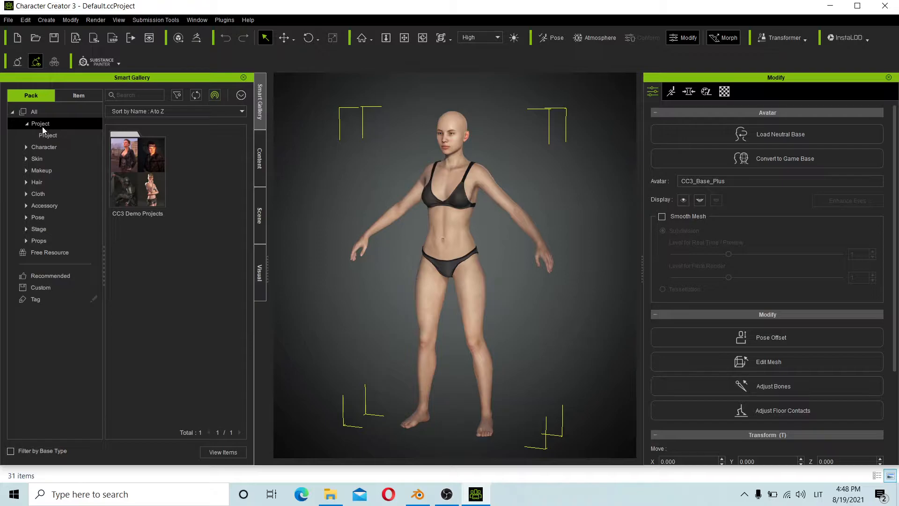
left_click(48, 135)
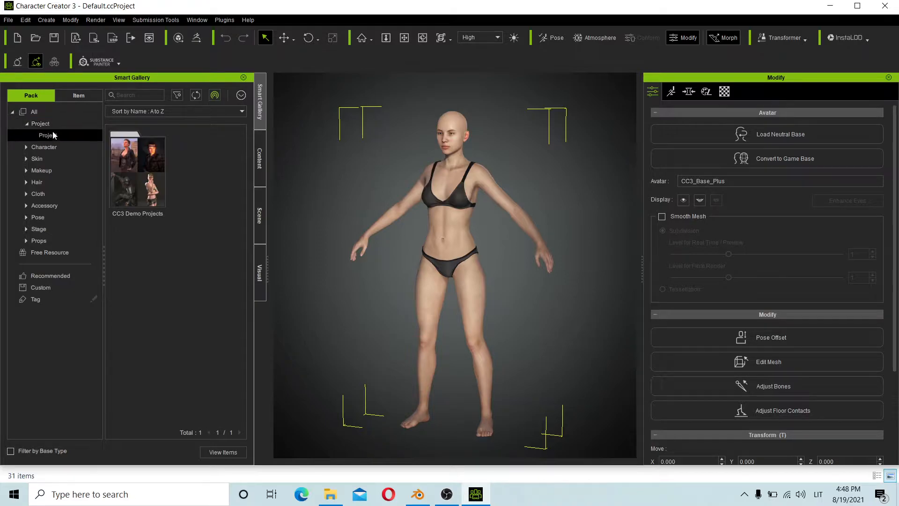
double_click(138, 162)
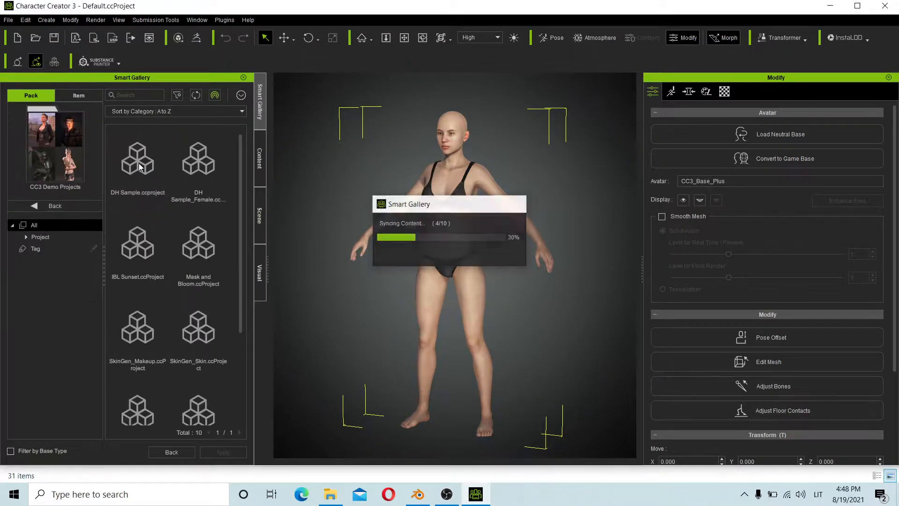
mouse_move(239, 151)
left_mouse_down()
mouse_move(235, 299)
mouse_move(237, 145)
left_mouse_up()
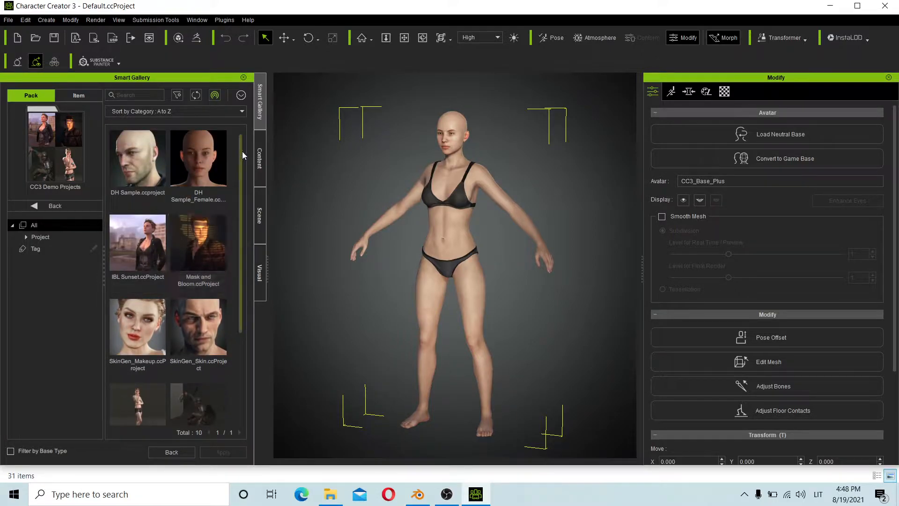
left_click_drag(240, 151, 238, 181)
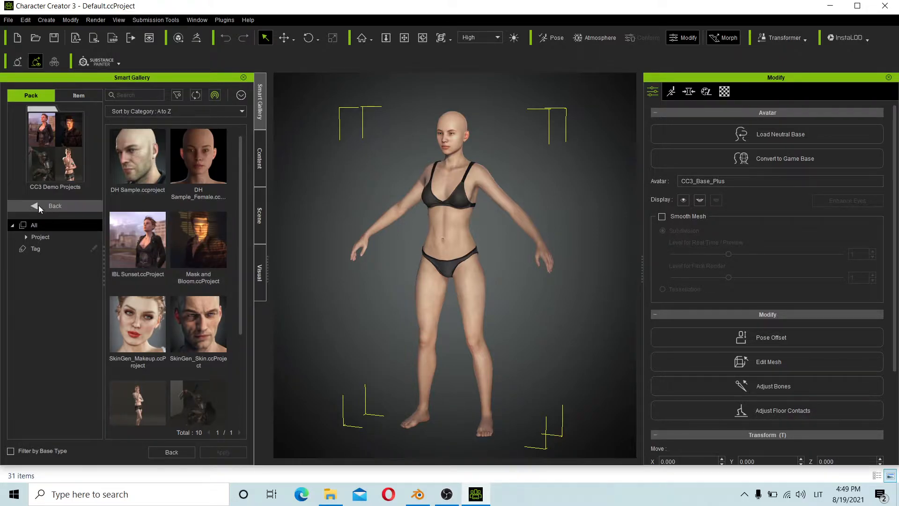
left_click(130, 173)
left_click_drag(199, 173, 133, 263)
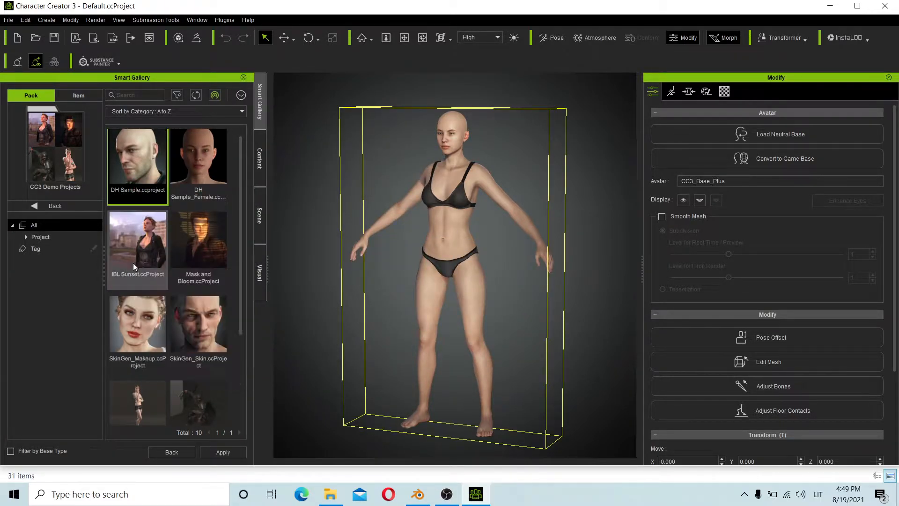
left_click(36, 206)
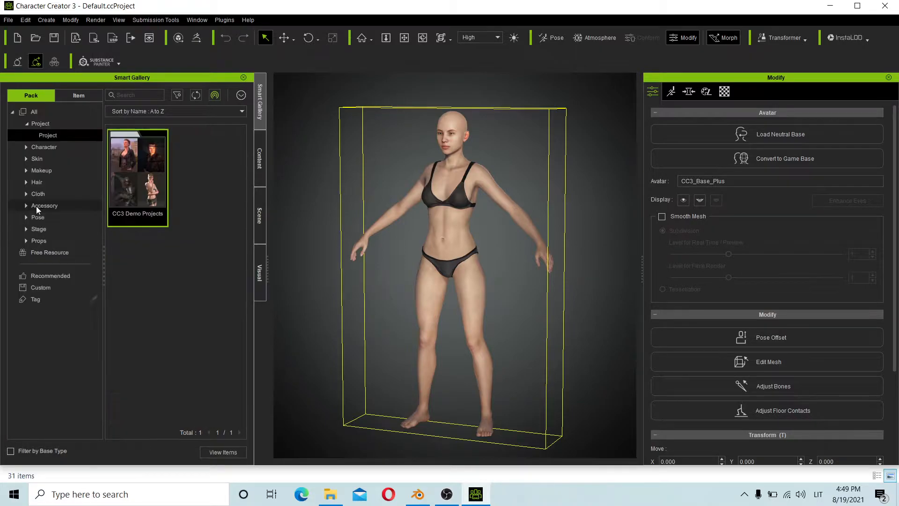
left_click(8, 20)
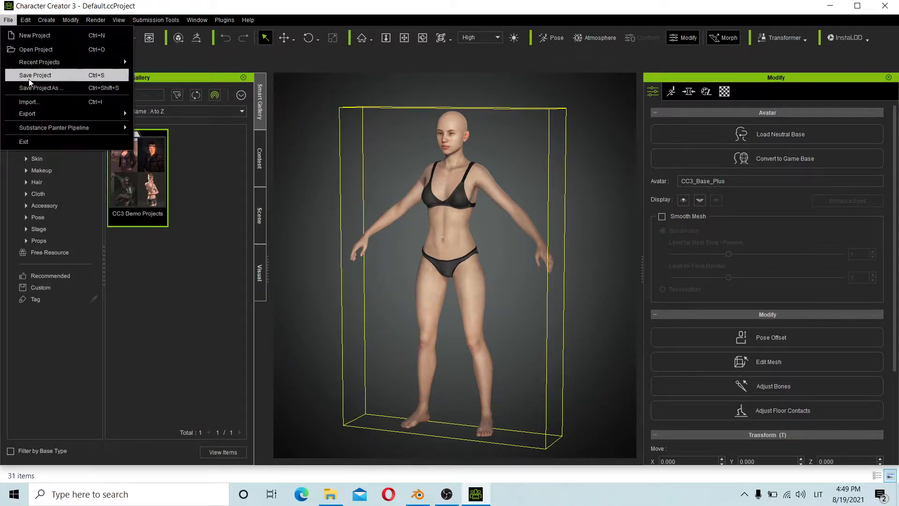
mouse_move(112, 113)
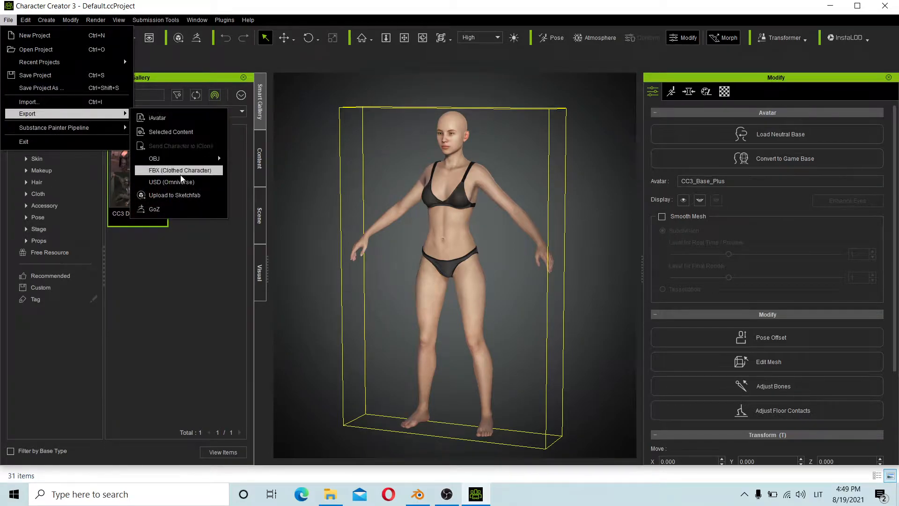
mouse_move(195, 162)
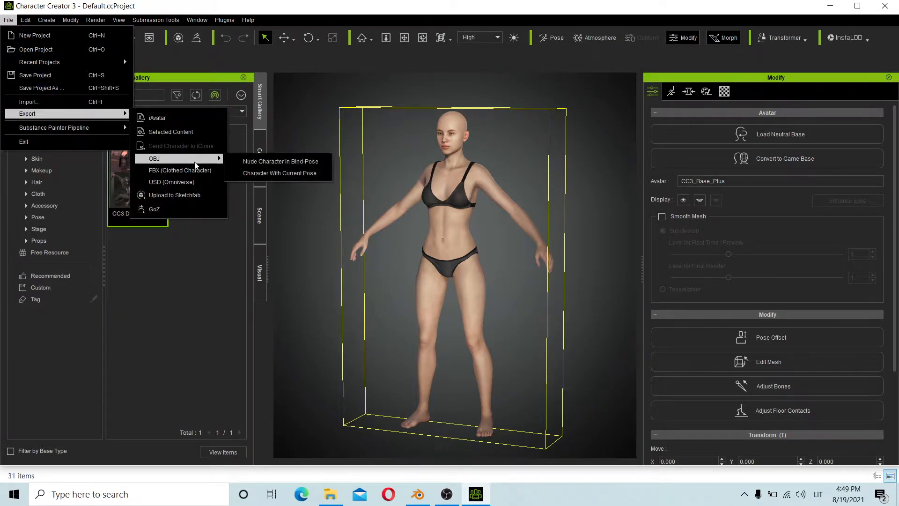
left_click(194, 280)
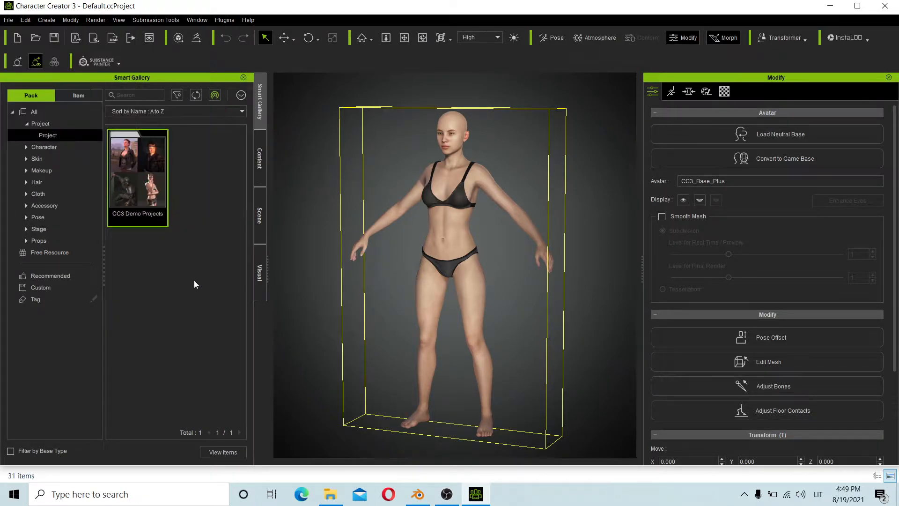
Examine the contents of the CC3 Base Characters Pack and the CC3 Hivewire Teaser Pack in the Character category
left_click(36, 147)
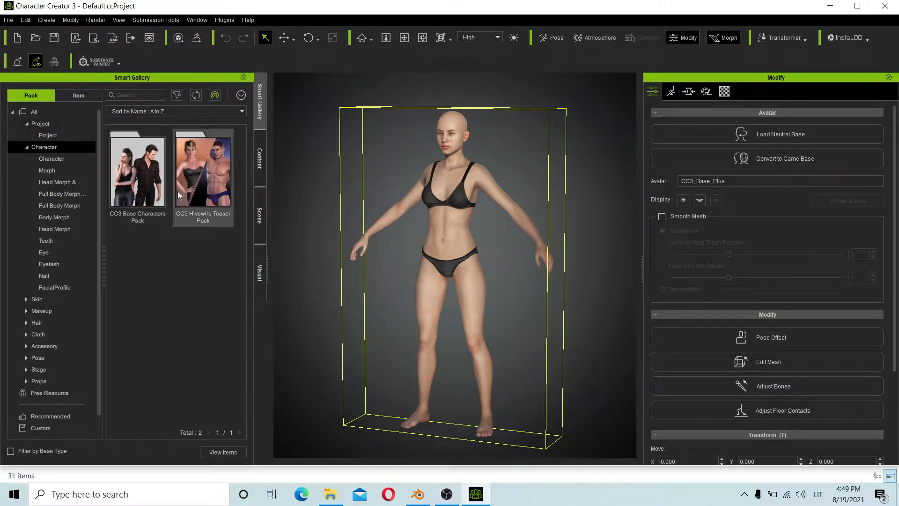
double_click(137, 171)
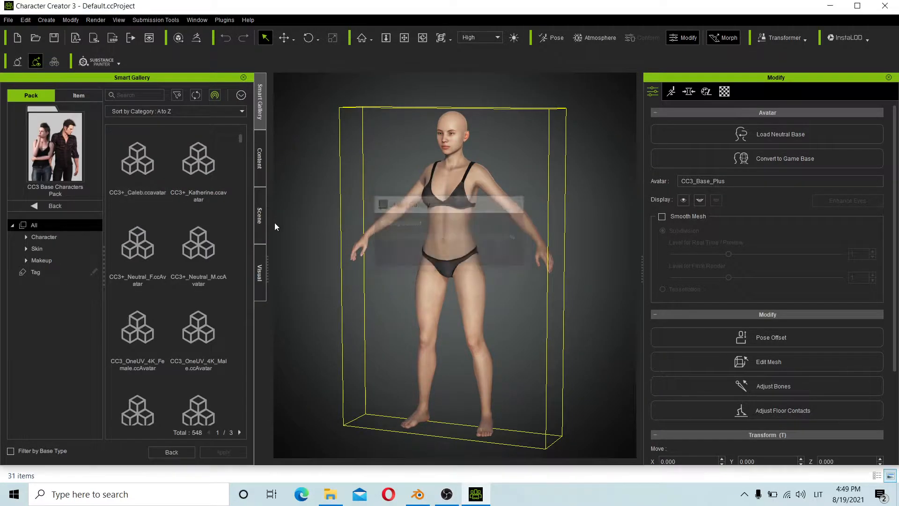
left_click_drag(242, 137, 259, 204)
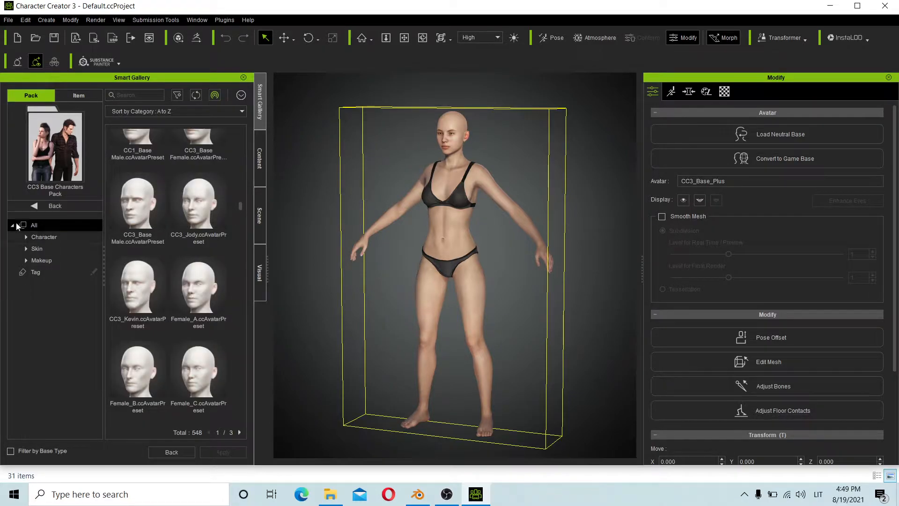
left_click(37, 206)
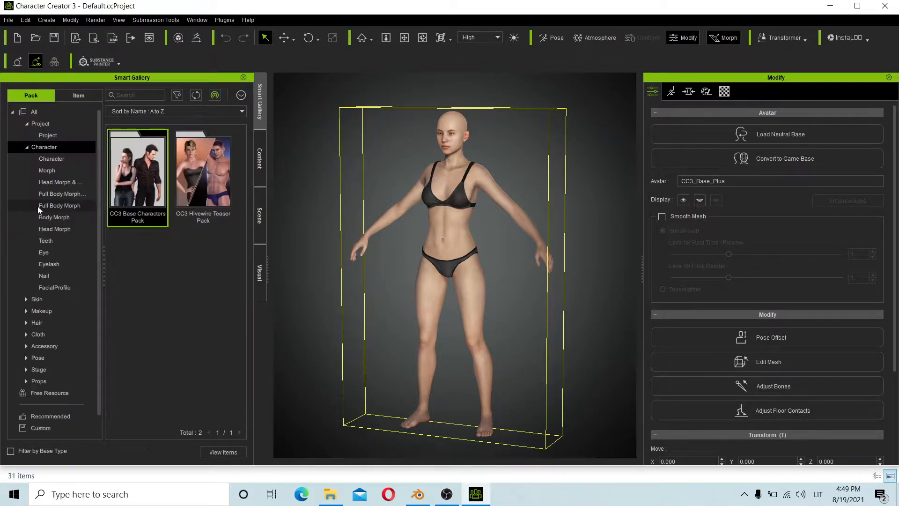
left_click(58, 171)
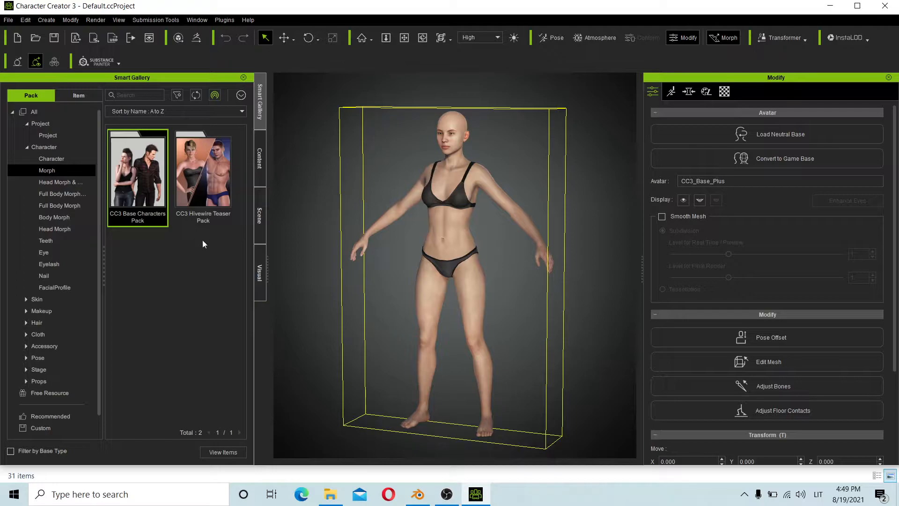
double_click(192, 182)
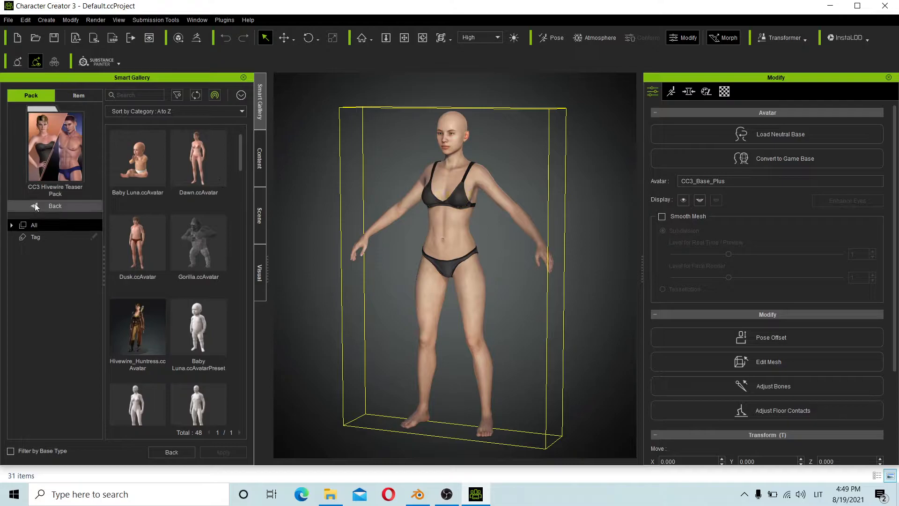
left_click(98, 206)
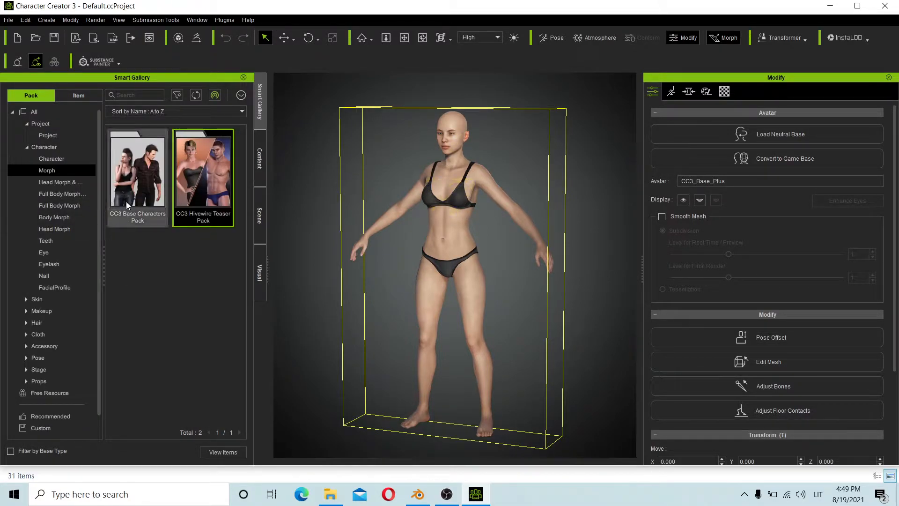
Find the Chic bun medium hair in the CC3 Embed Hair pack and apply it to the avatar's head
scroll(93, 197, "down", 1)
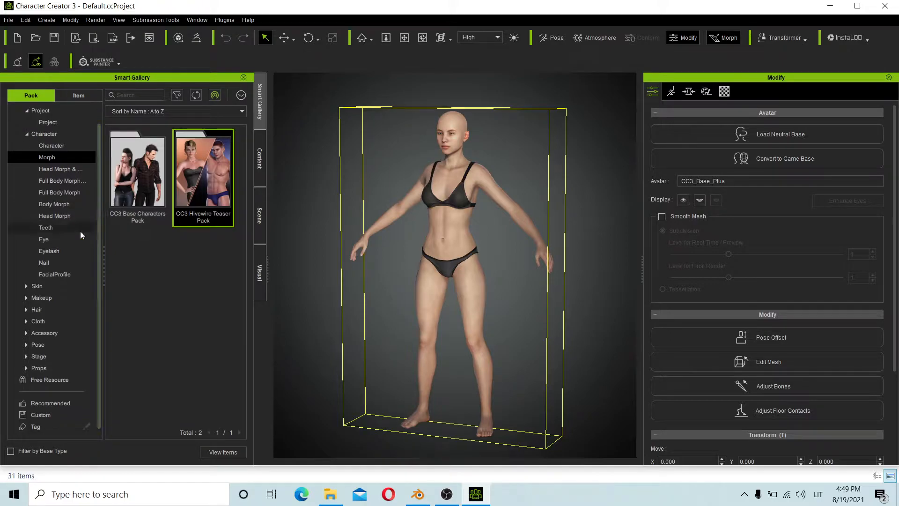
left_click(27, 310)
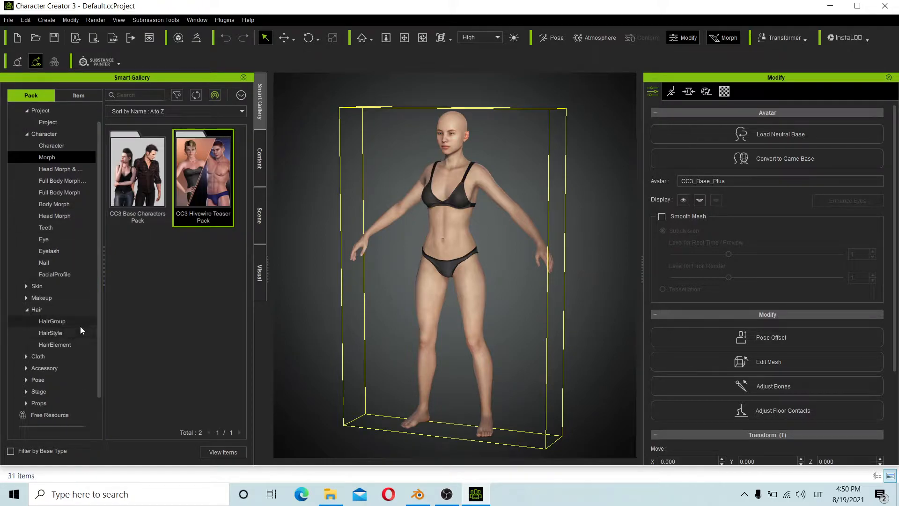
left_click(60, 322)
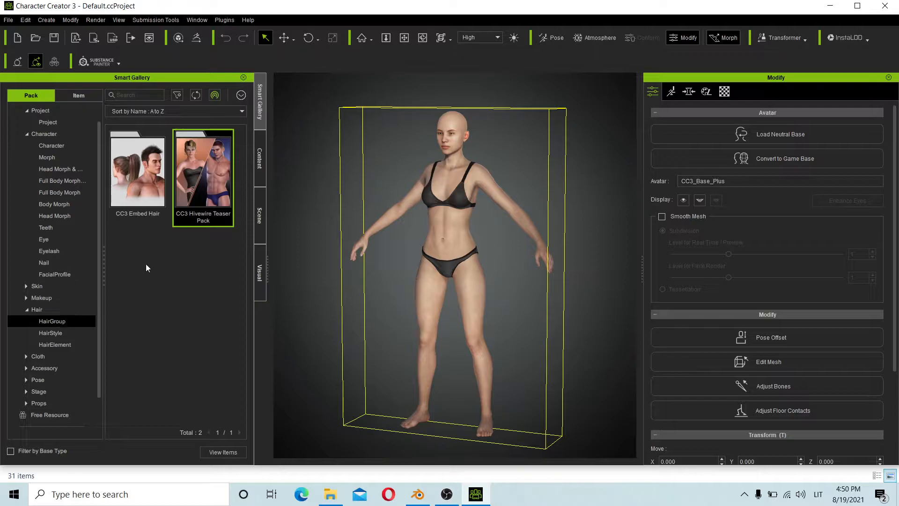
left_click(154, 180)
double_click(153, 176)
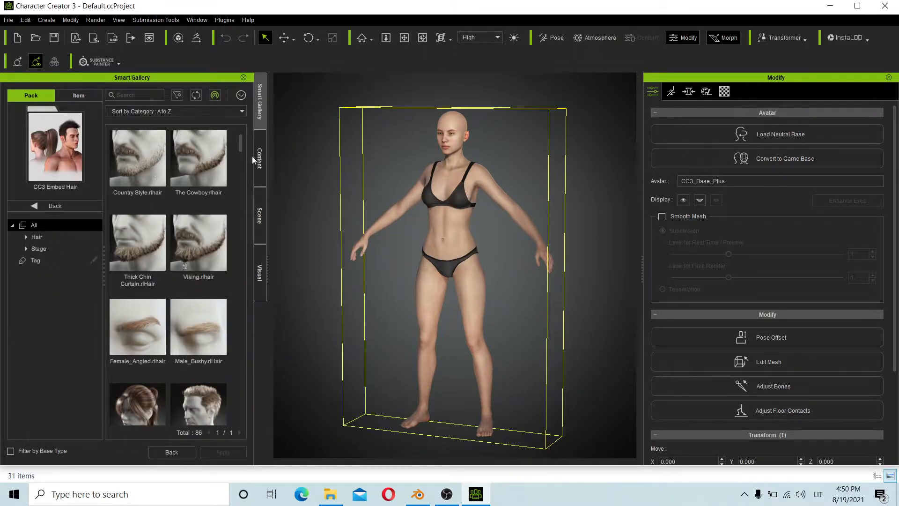
left_click_drag(240, 144, 238, 161)
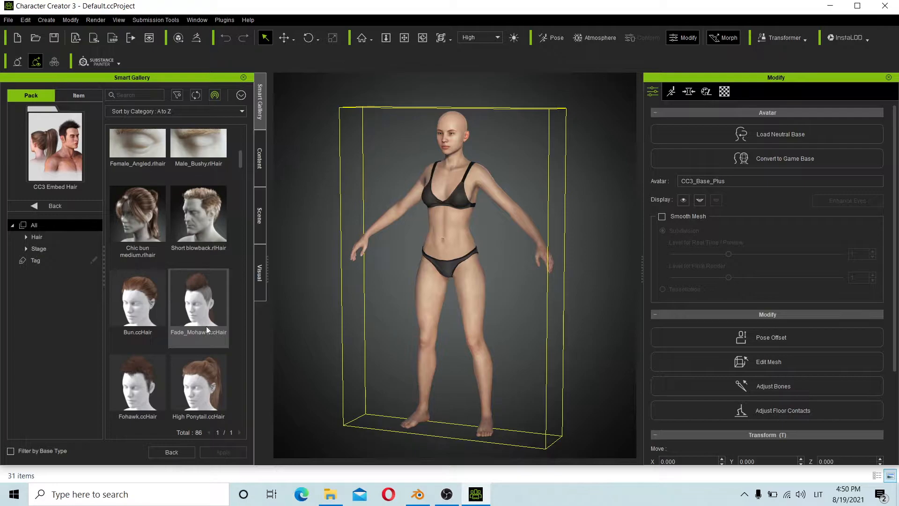
left_click_drag(136, 212, 450, 156)
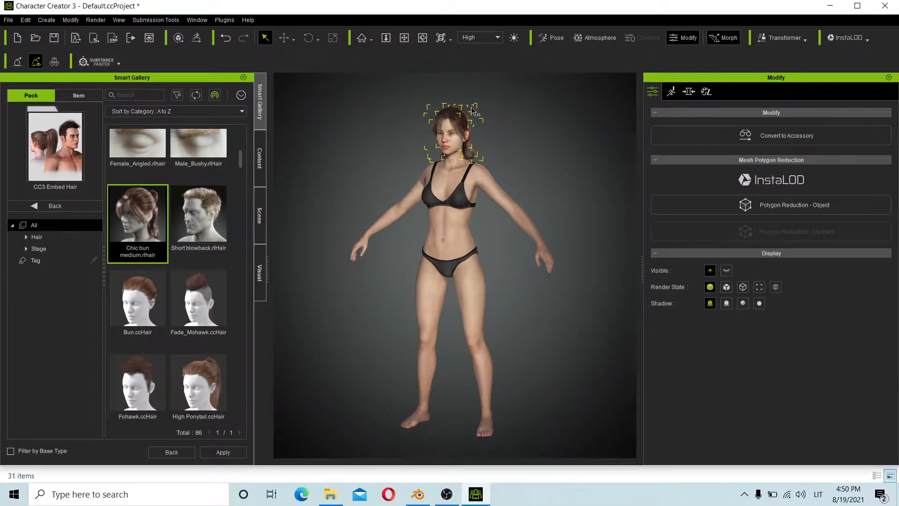
Inspect the hair on the avatar and look through the remaining hairstyles, beards and mustaches in the CC3 Embed Hair pack
scroll(465, 115, "up", 4)
scroll(464, 115, "down", 3)
scroll(464, 115, "down", 2)
scroll(464, 115, "up", 5)
scroll(464, 115, "down", 2)
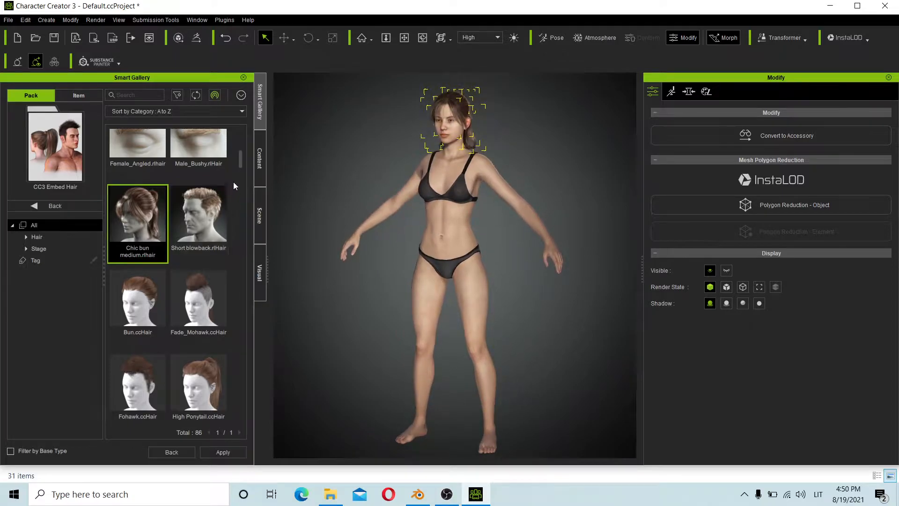
left_click_drag(240, 158, 240, 198)
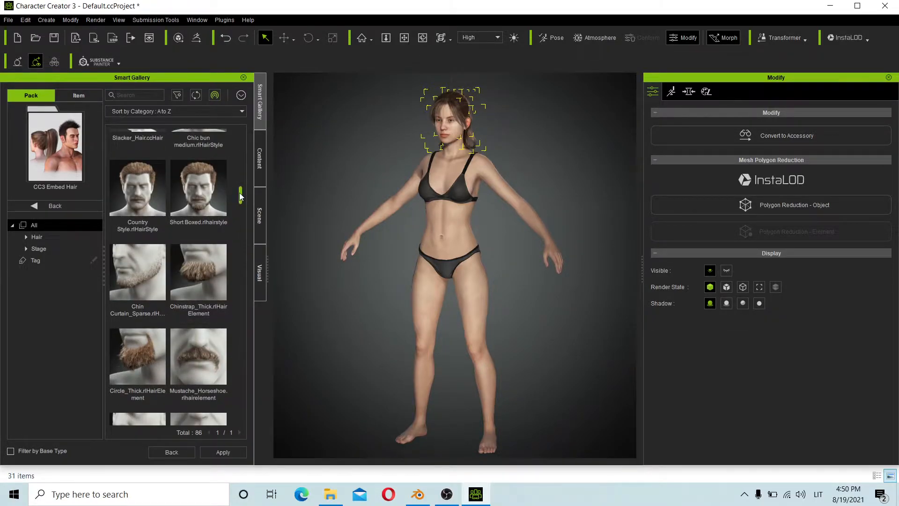
left_click_drag(239, 192, 242, 206)
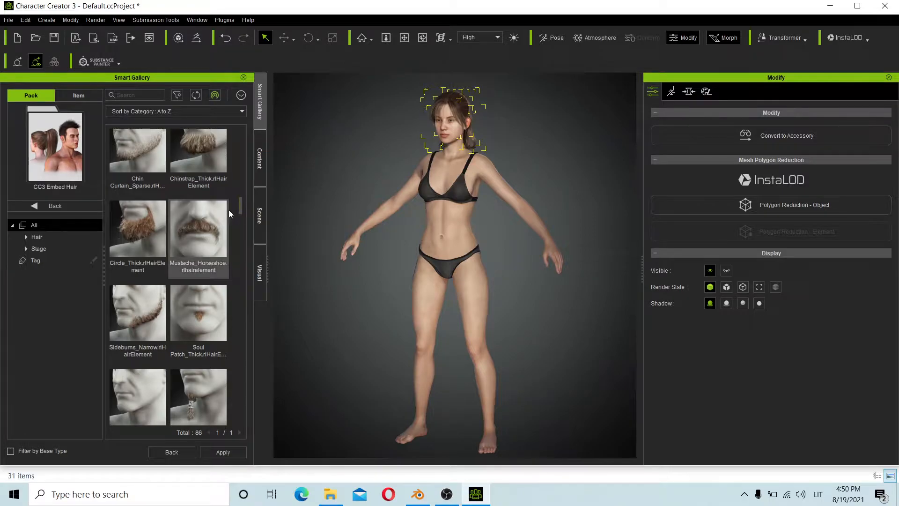
left_click_drag(240, 204, 241, 140)
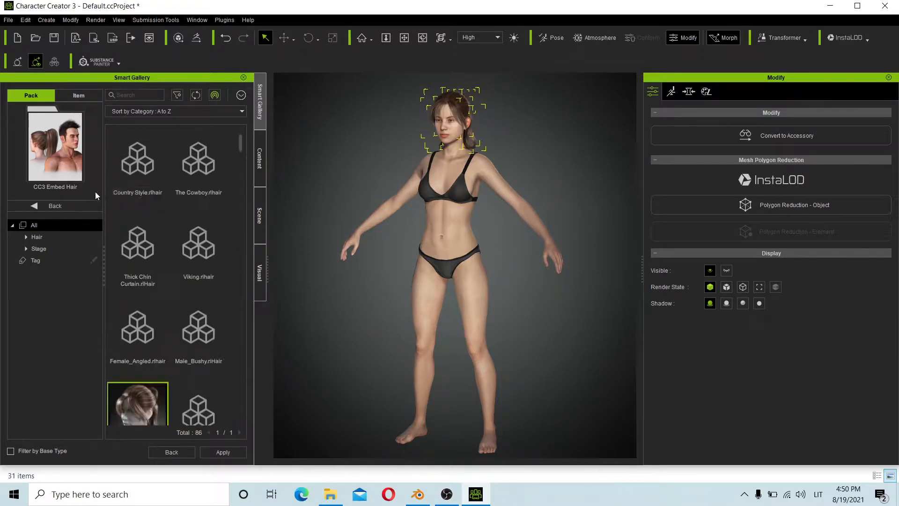
left_click(35, 206)
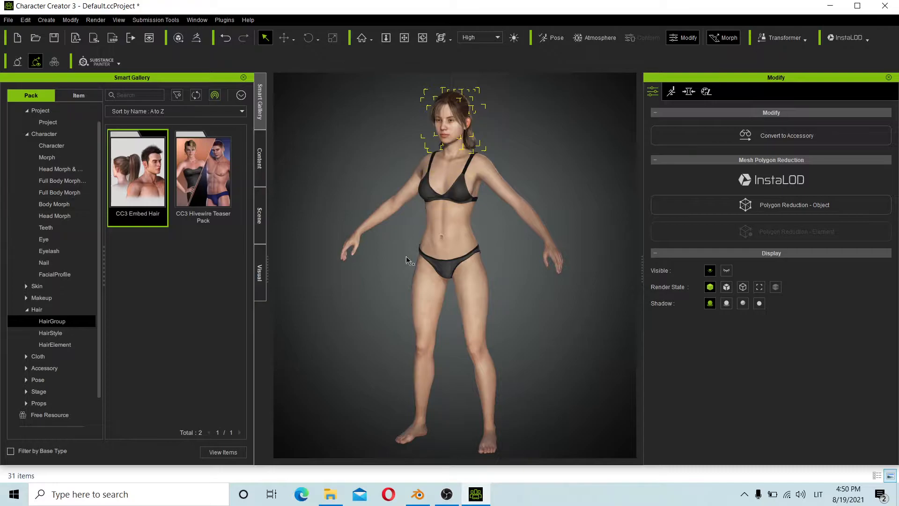
Open the CC3 Outfit and Accessory pack from the Shirts category of the cloth content
left_click_drag(100, 249, 103, 283)
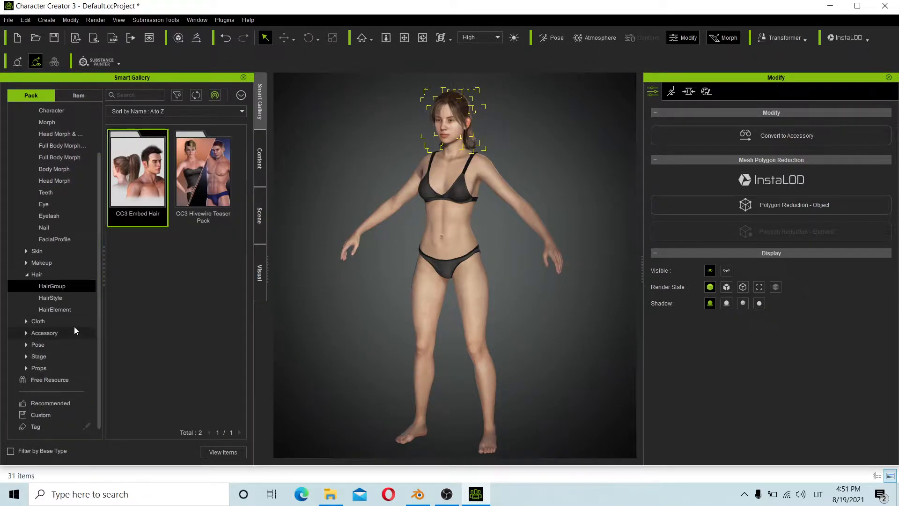
left_click(46, 320)
left_click_drag(99, 203, 98, 265)
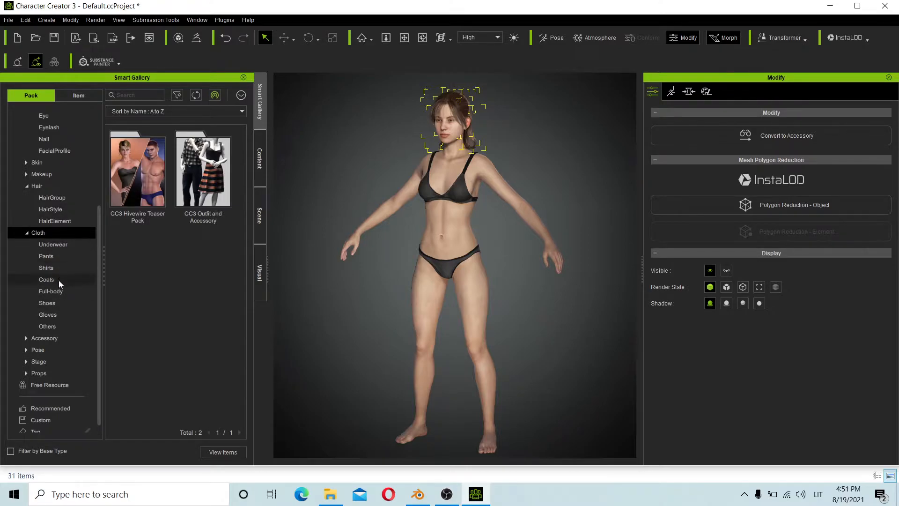
left_click(60, 266)
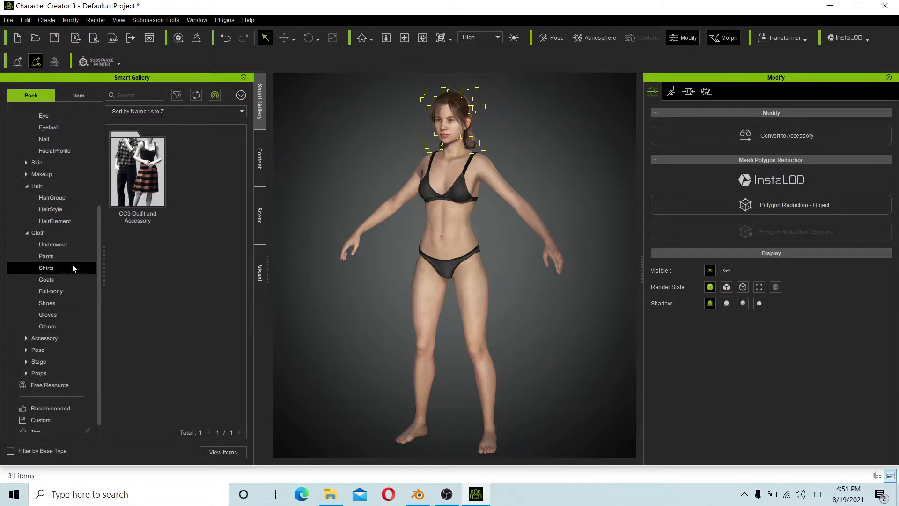
double_click(145, 182)
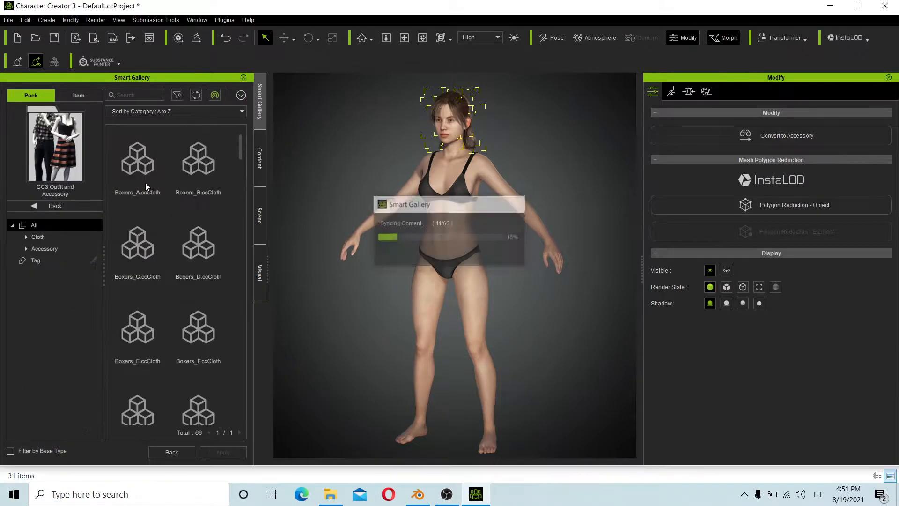
Dress the avatar in the white Dress_E from the outfit pack and check its fit at the chest
left_click_drag(240, 138, 238, 299)
left_click_drag(187, 230, 185, 251)
left_click_drag(186, 307, 147, 361)
left_click(146, 362)
left_click_drag(434, 248, 448, 242)
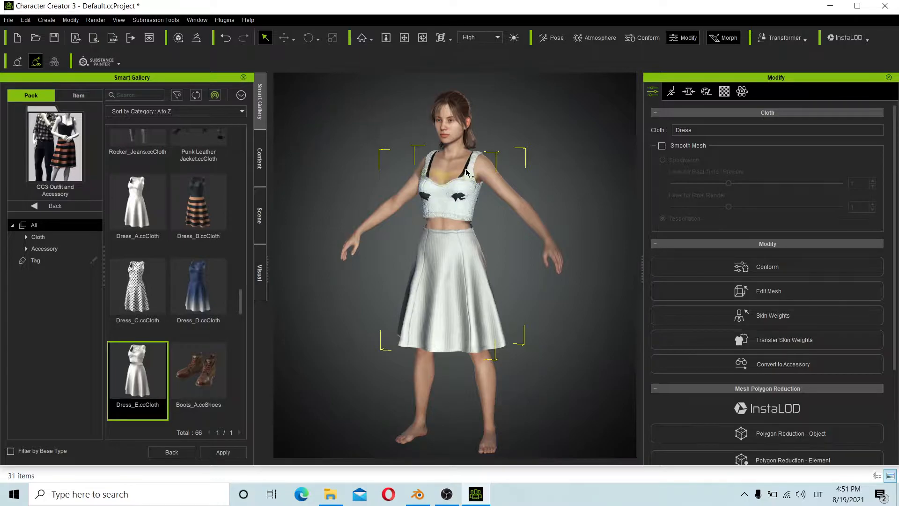
scroll(466, 166, "up", 5)
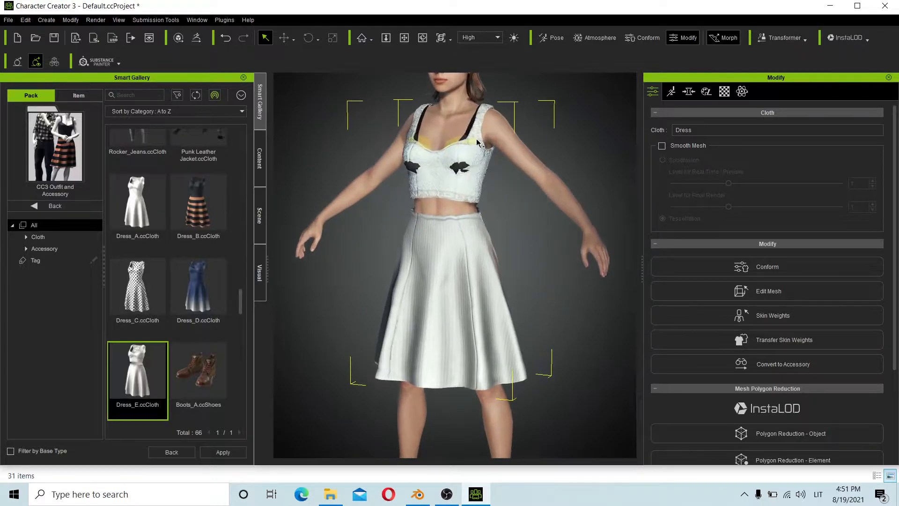
Take the white dress off the avatar and delete the underwear bottoms and the bra underneath
scroll(470, 131, "down", 5)
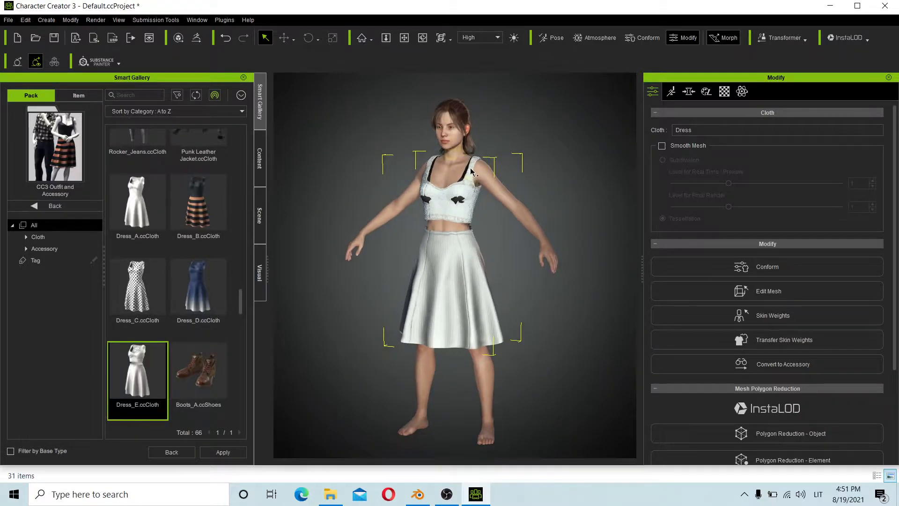
scroll(467, 171, "up", 2)
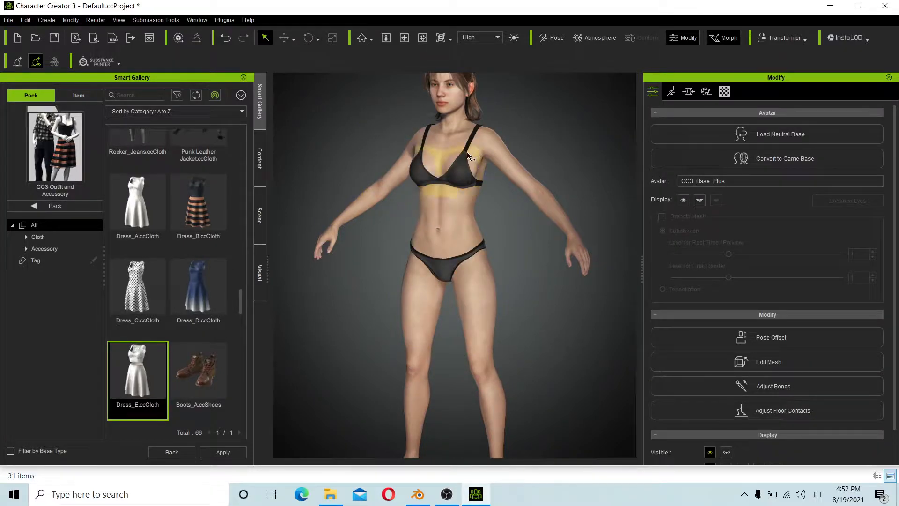
left_click(462, 160)
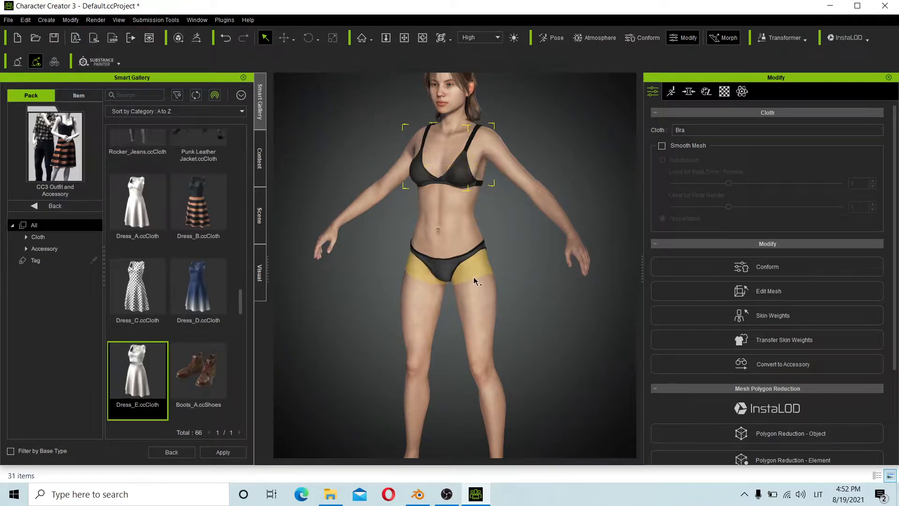
left_click(454, 261)
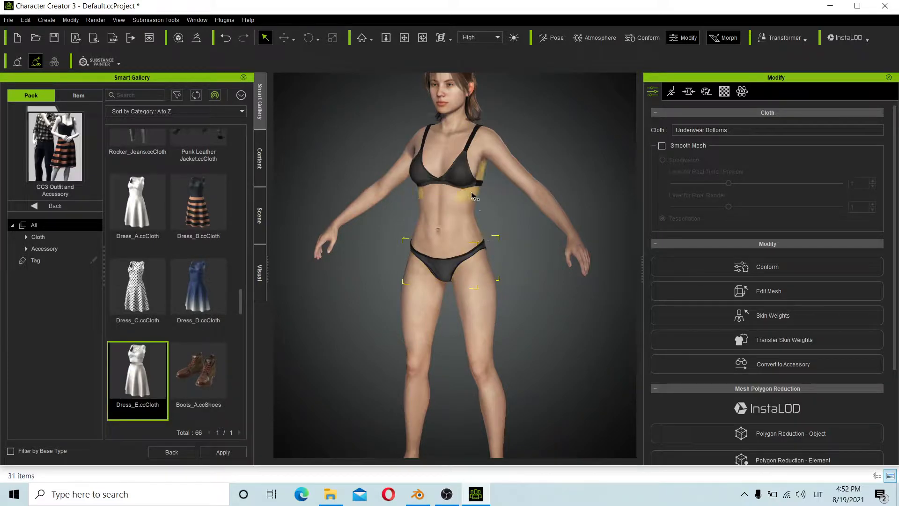
key("Delete")
left_click(462, 173)
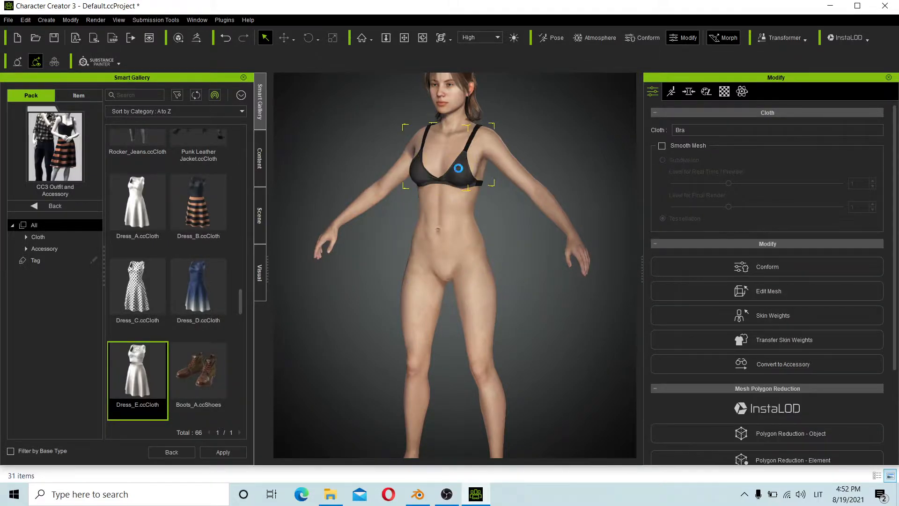
key("Delete")
Put Dress_E back on the undressed avatar and check its fit at the chest and the overall look
left_click_drag(136, 364, 448, 212)
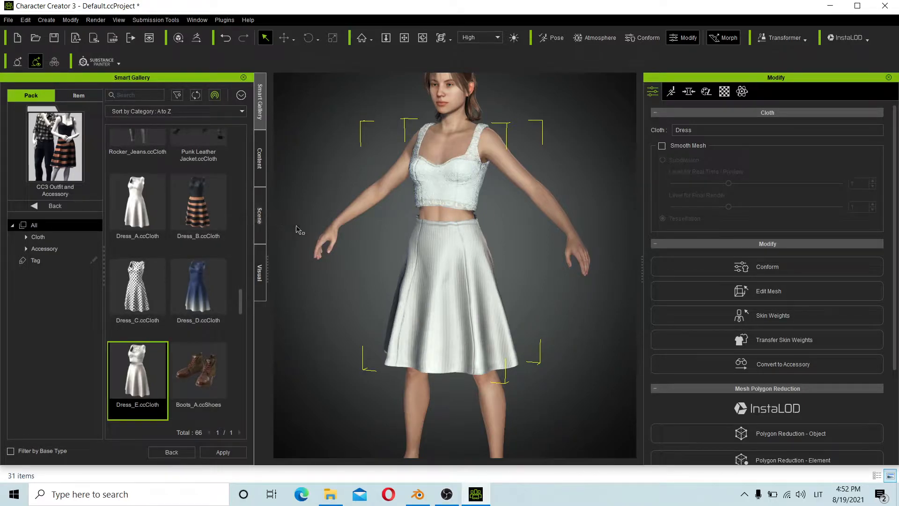
scroll(242, 303, "up", 1)
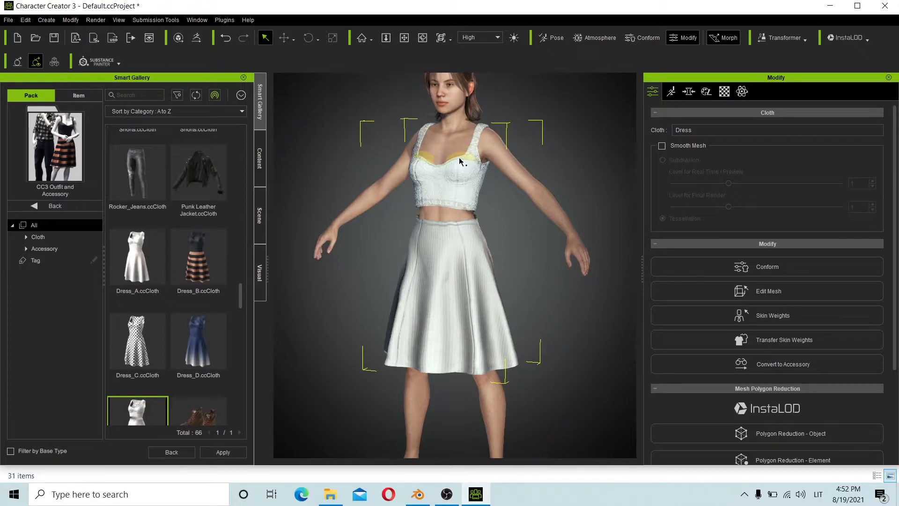
left_click_drag(460, 161, 471, 160)
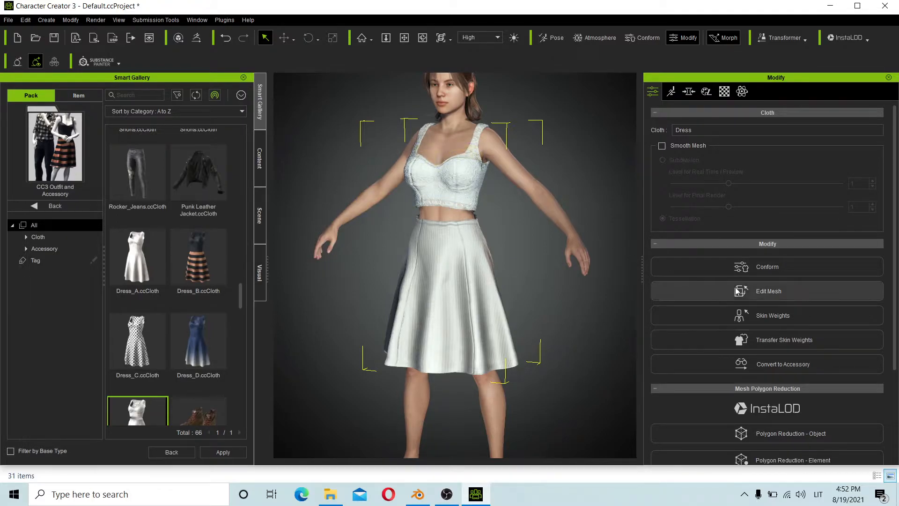
left_click(486, 403)
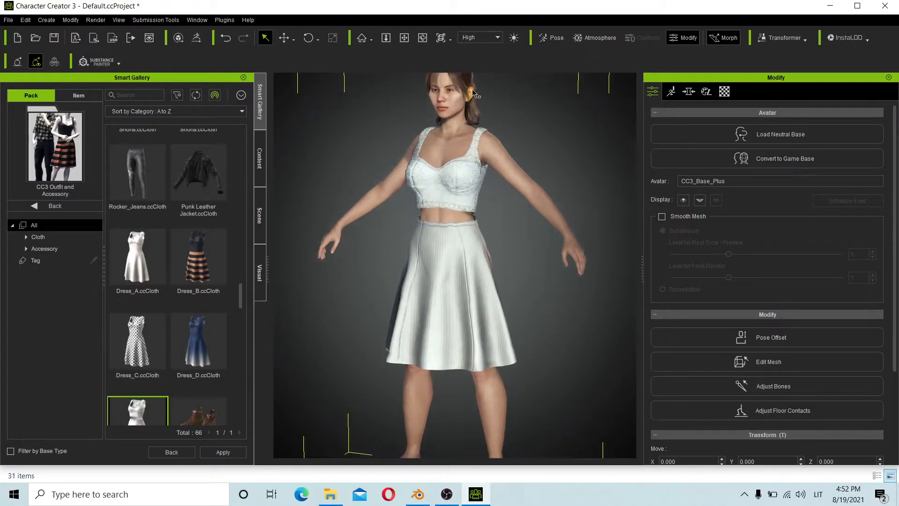
left_click(499, 107)
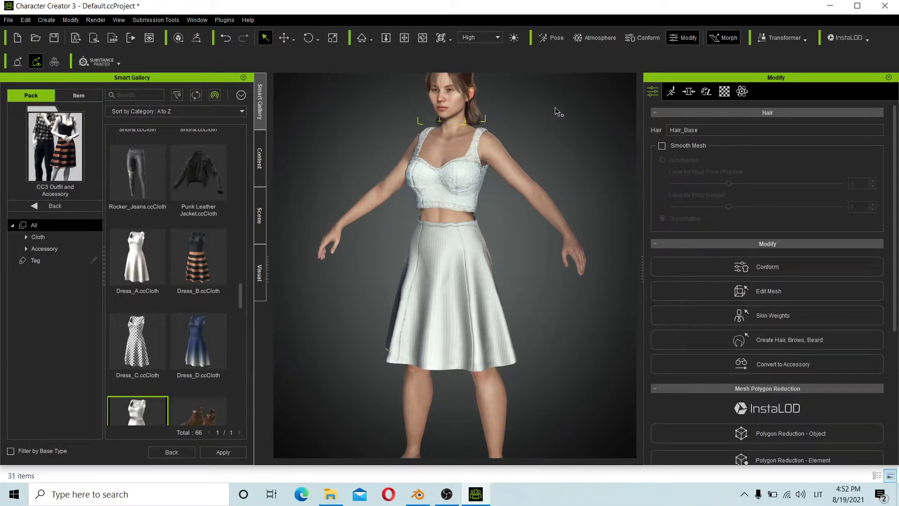
scroll(461, 117, "down", 4)
scroll(459, 119, "up", 4)
scroll(444, 133, "down", 1)
scroll(444, 134, "up", 3)
scroll(445, 133, "down", 4)
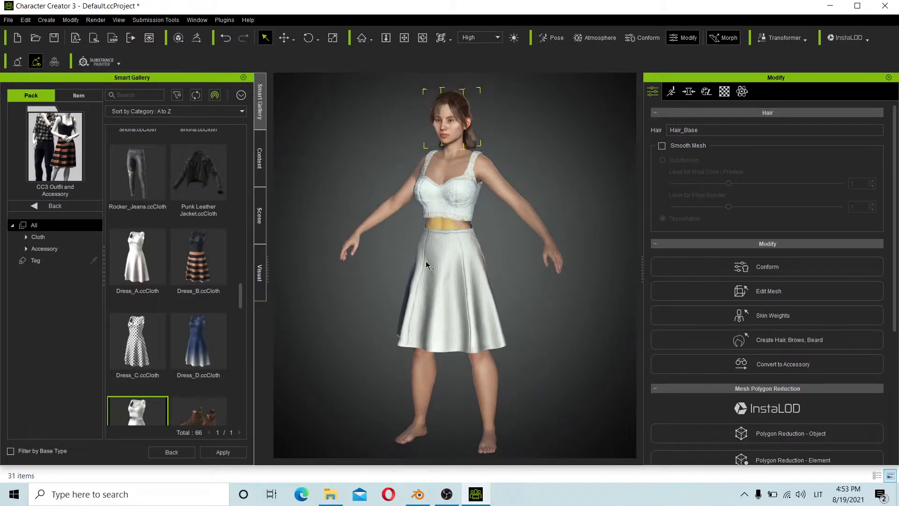
Return to the pack list, collapse the Character category and open the CC3 Embed Hair pack under HairStyle
left_click(38, 207)
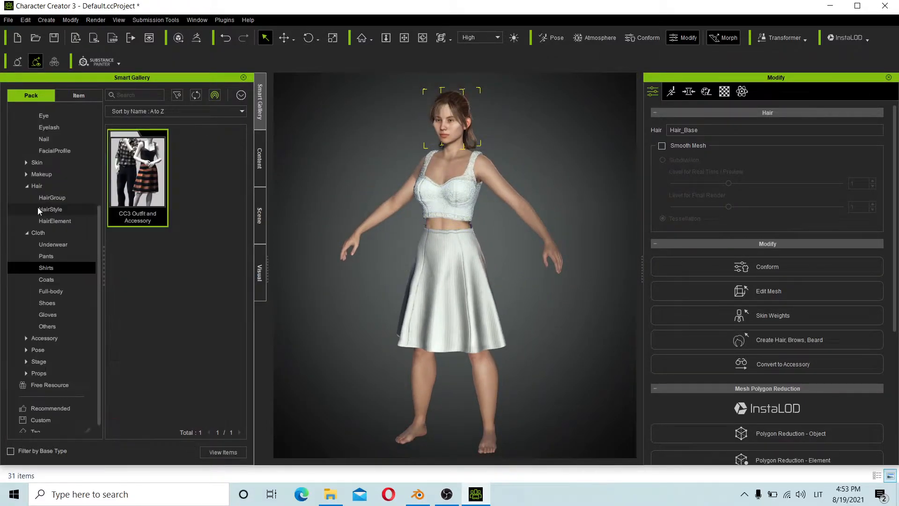
left_click_drag(99, 253, 94, 156)
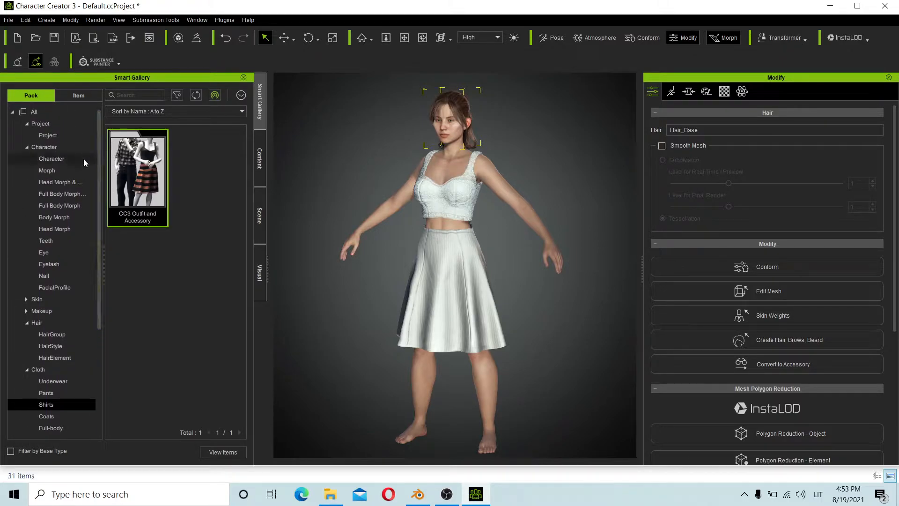
left_click(28, 146)
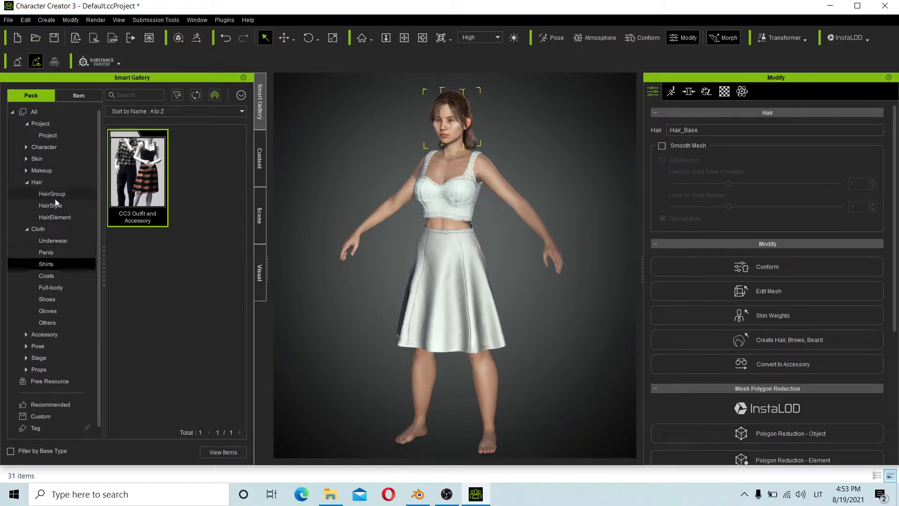
left_click(54, 195)
left_click(58, 205)
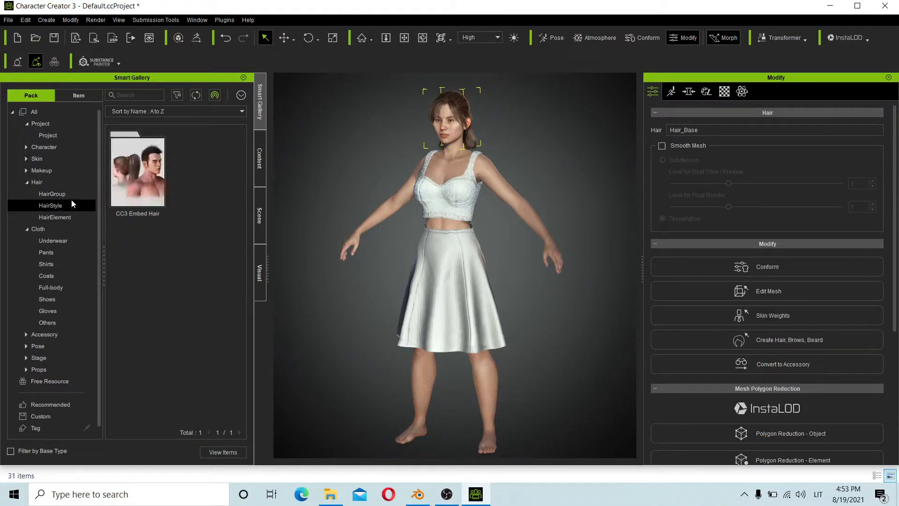
double_click(125, 186)
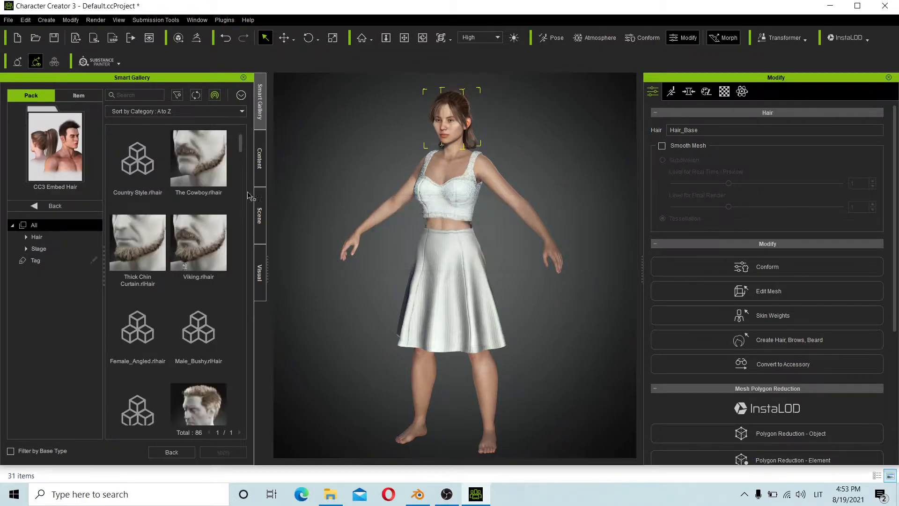
Find the Fade_Mohawk hair in the pack, apply it to the avatar's head and view it
left_click_drag(240, 139, 255, 171)
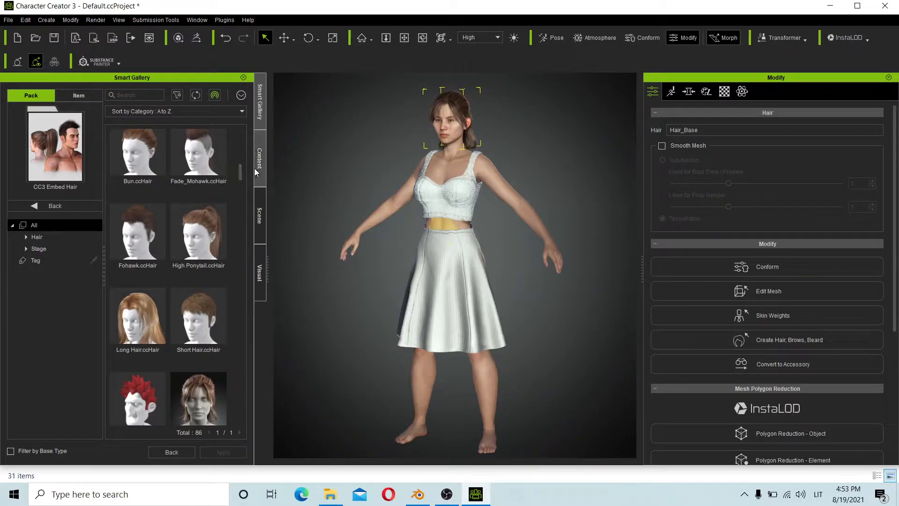
left_click_drag(245, 173, 244, 165)
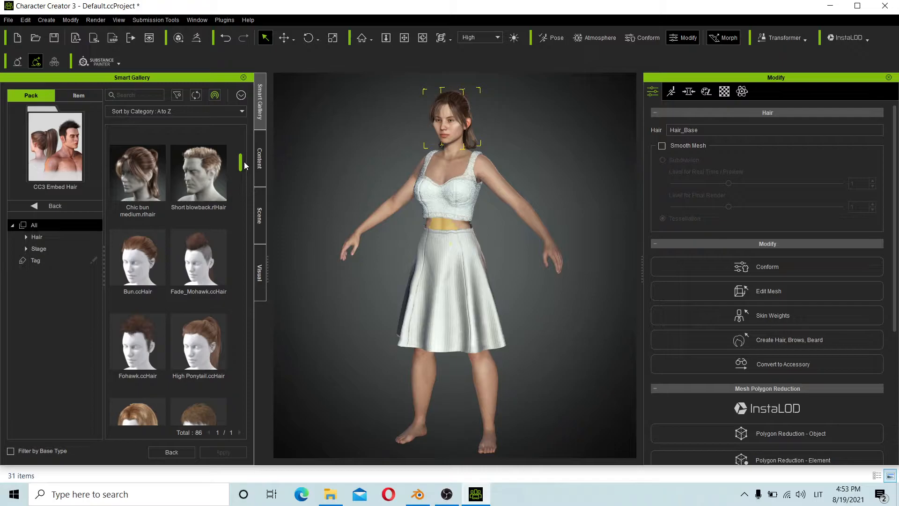
left_click_drag(204, 255, 453, 131)
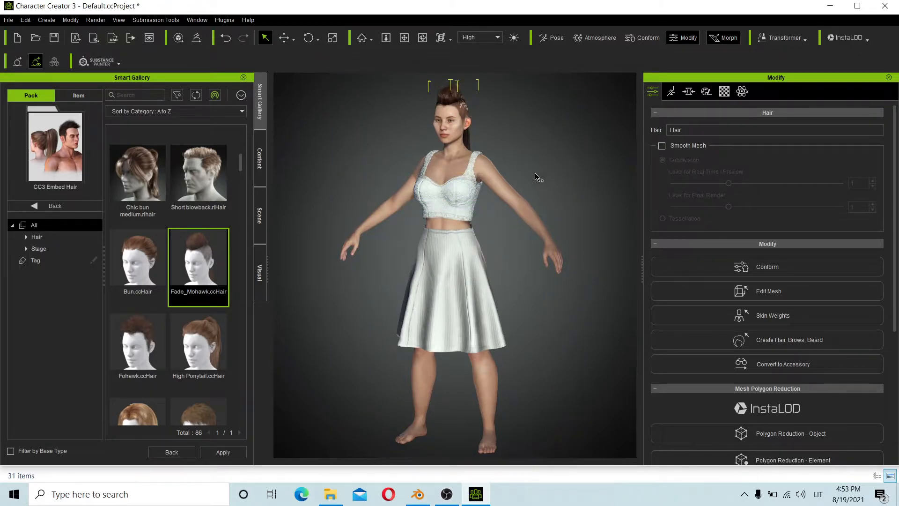
left_click(466, 114)
scroll(459, 112, "up", 2)
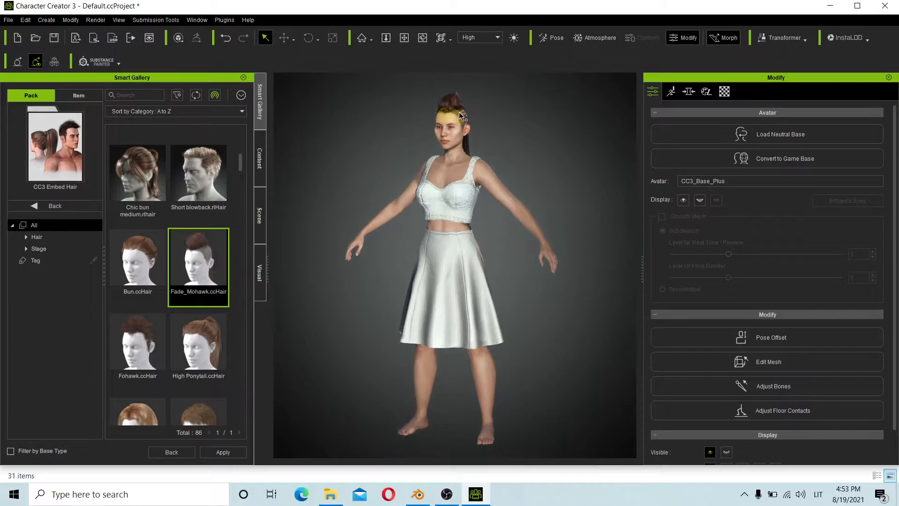
scroll(459, 111, "down", 3)
scroll(475, 184, "up", 1)
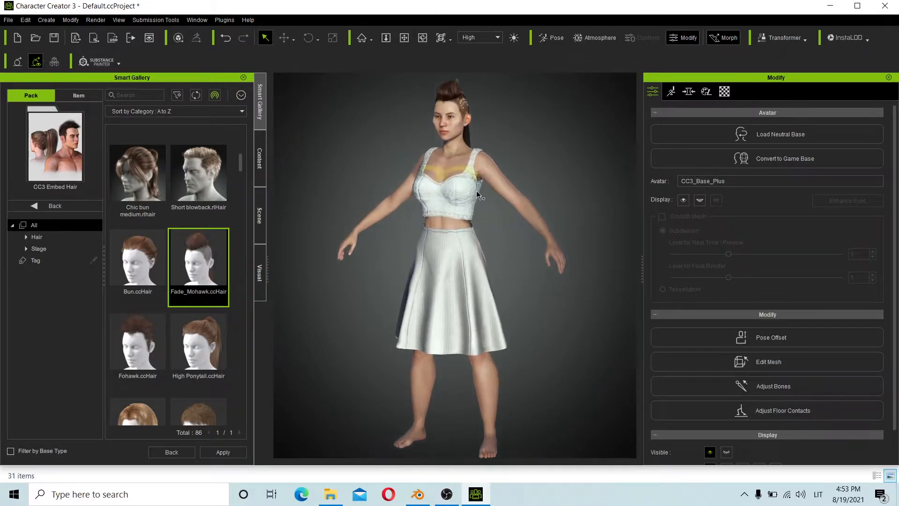
Go back to the content categories and open the CC3 Outfit and Accessory pack from the Shoes category
left_click(35, 210)
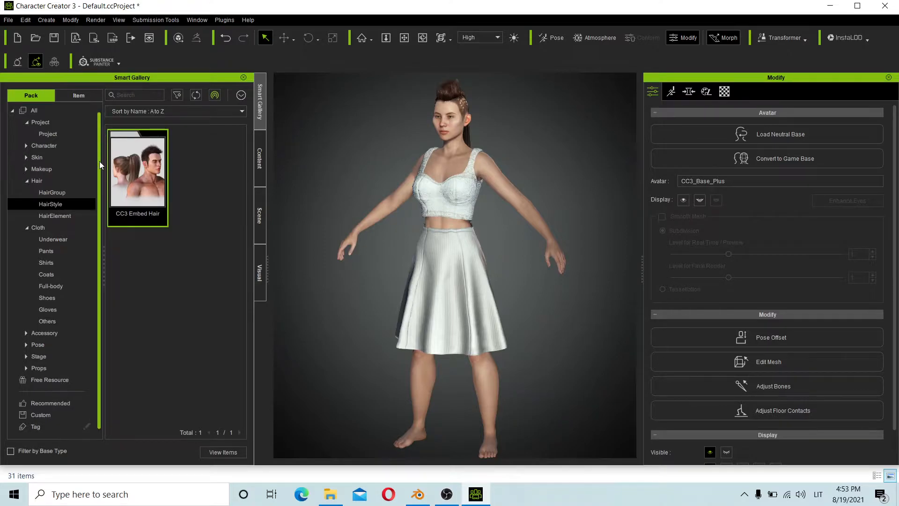
scroll(421, 432, "down", 1)
scroll(415, 417, "up", 3)
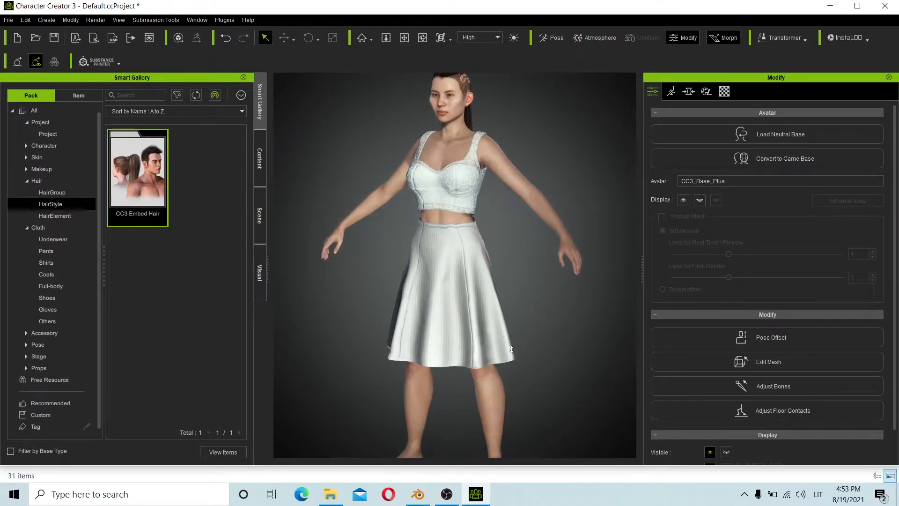
scroll(515, 358, "down", 4)
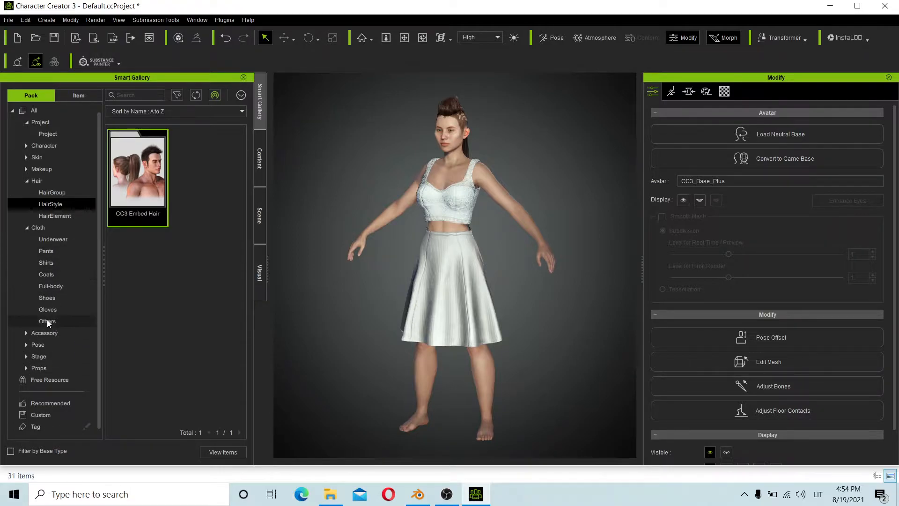
left_click(53, 297)
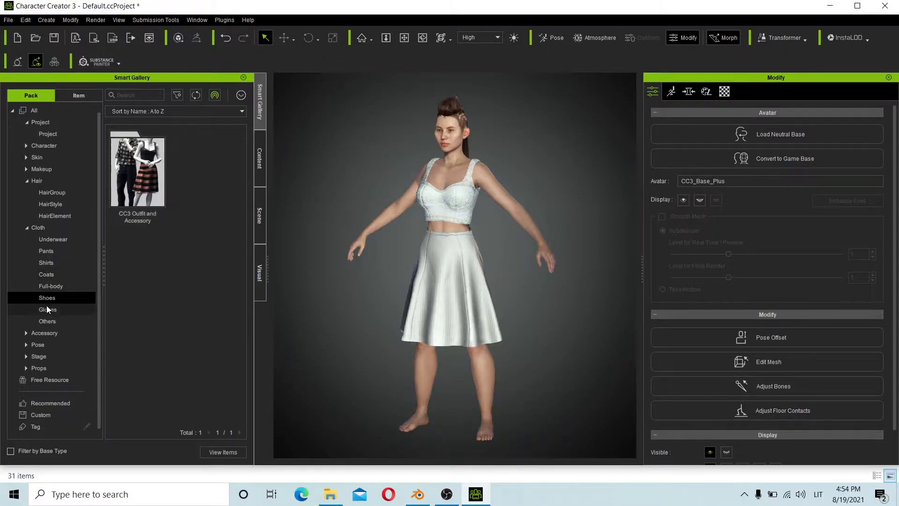
double_click(146, 180)
Find the black High-heels shoes in the outfit pack, put them on the avatar and return to the pack list
left_click_drag(239, 139, 248, 333)
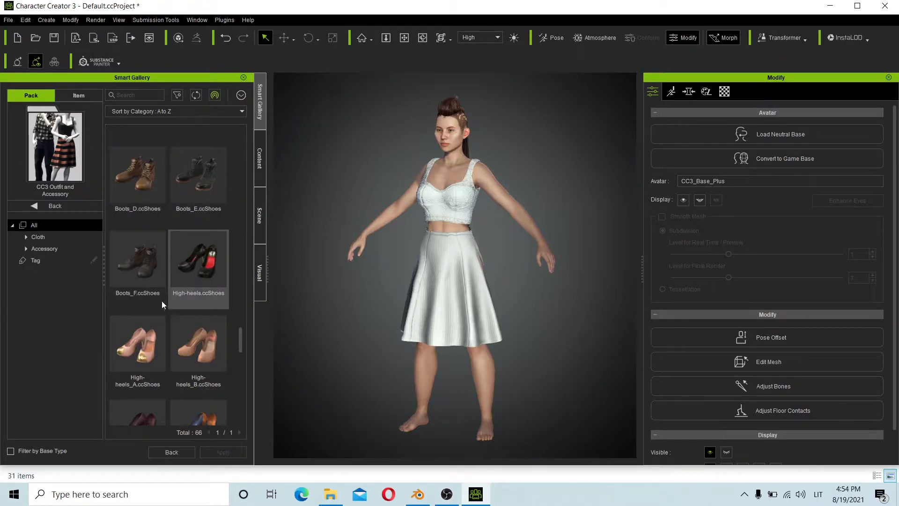
left_click_drag(202, 252, 445, 378)
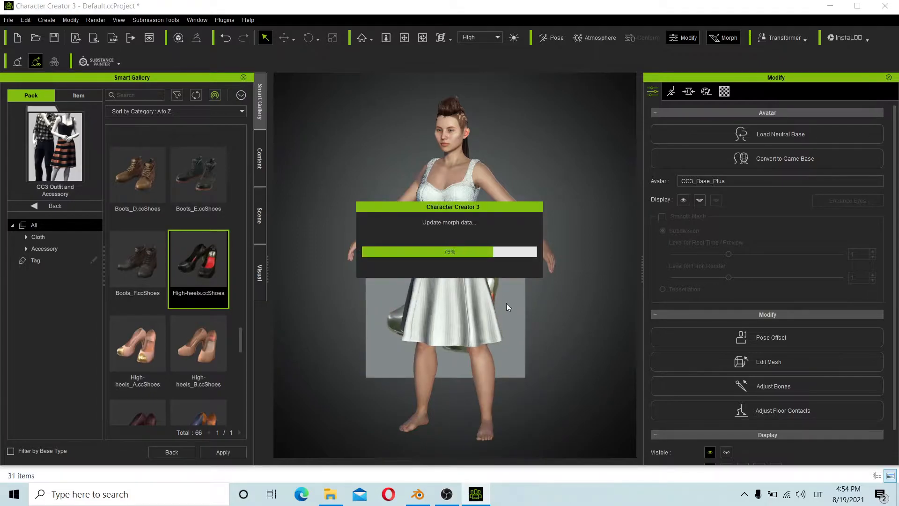
scroll(497, 333, "down", 3)
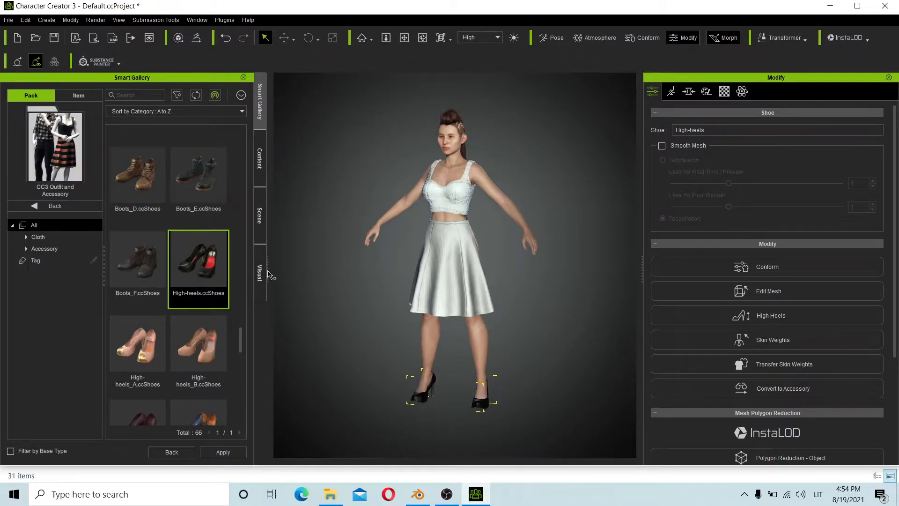
left_click(22, 207)
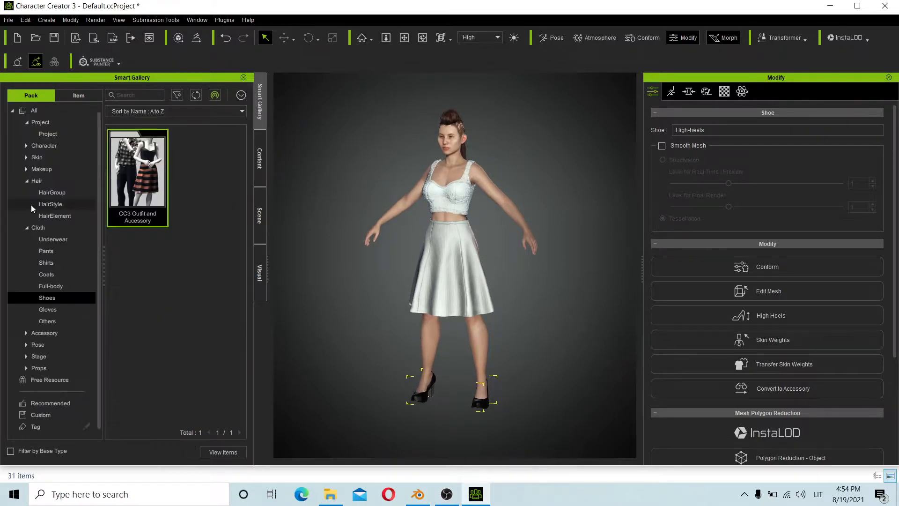
scroll(461, 287, "up", 1)
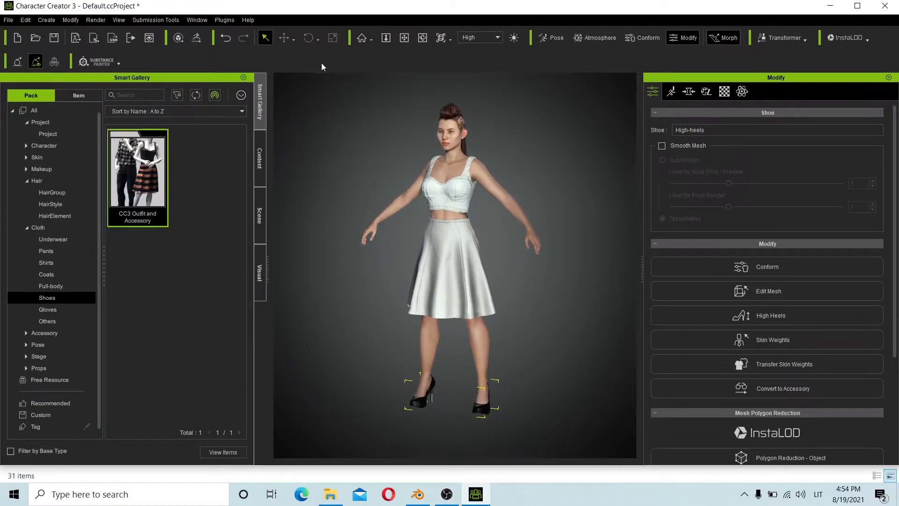
Select the whole avatar and rotate it slightly about its vertical axis to show it more from the side
left_click(446, 172)
left_click(312, 39)
left_click_drag(479, 423, 442, 403)
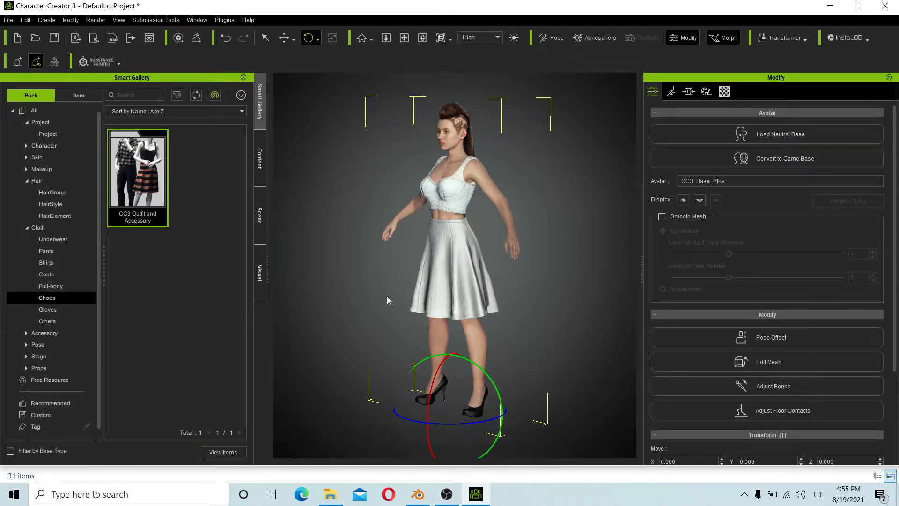
Start an FBX (Clothed Character) export of the avatar and accept the license warning to reach the export settings
left_click(8, 21)
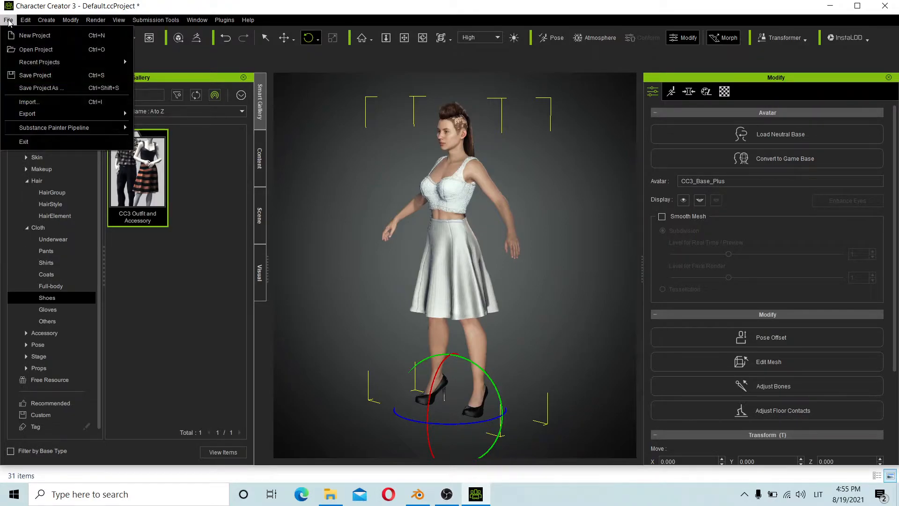
mouse_move(25, 20)
mouse_move(9, 18)
mouse_move(73, 113)
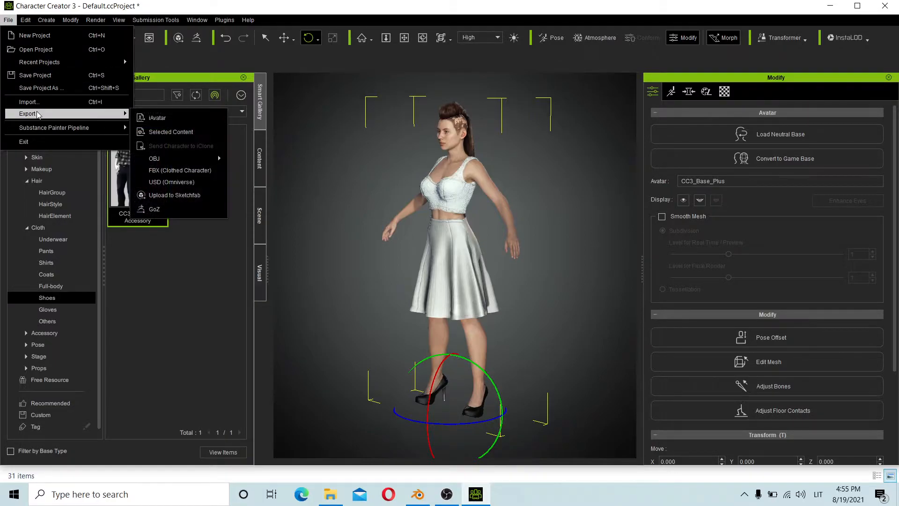
left_click(182, 170)
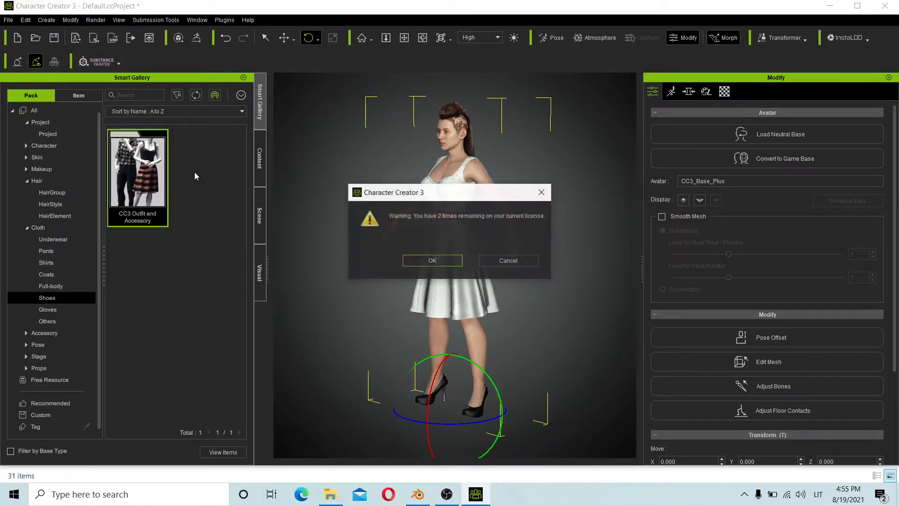
left_click(440, 260)
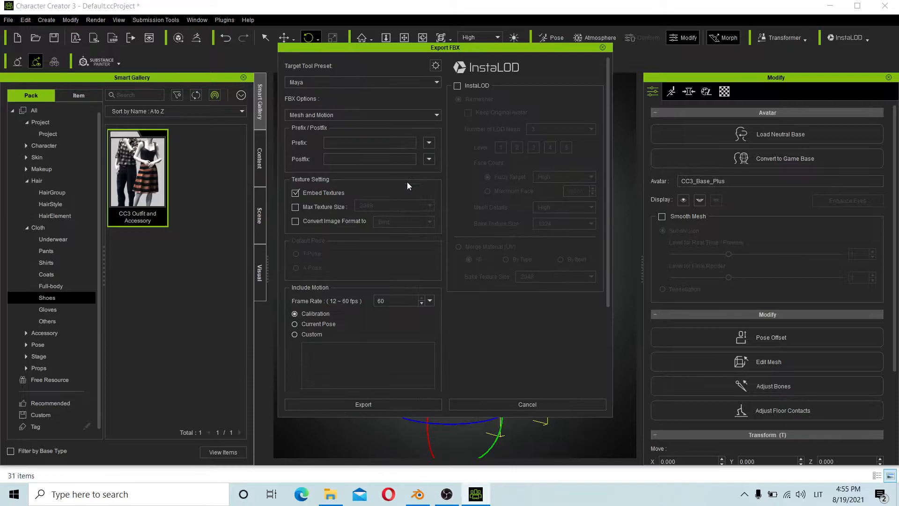
Set the FBX export options to Mesh so the avatar goes out without motion
left_click(323, 114)
left_click(302, 128)
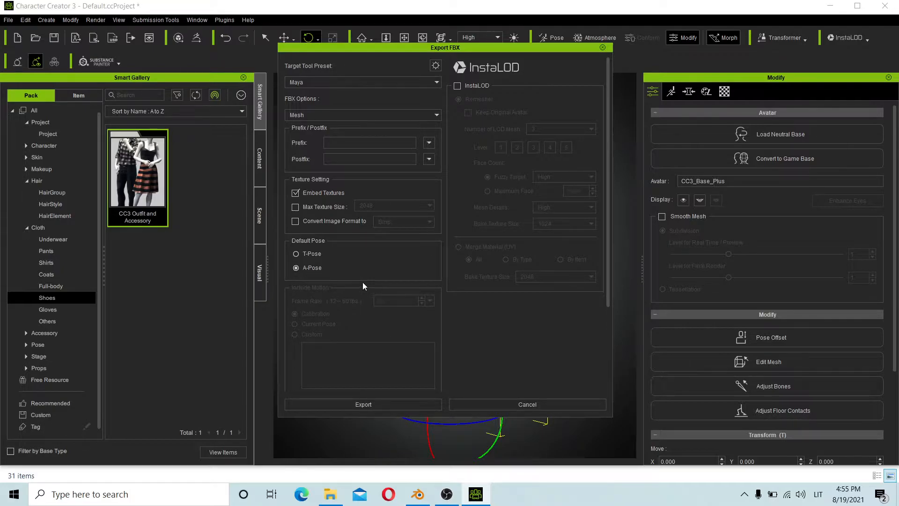
left_click(457, 86)
left_click(456, 85)
left_click(457, 85)
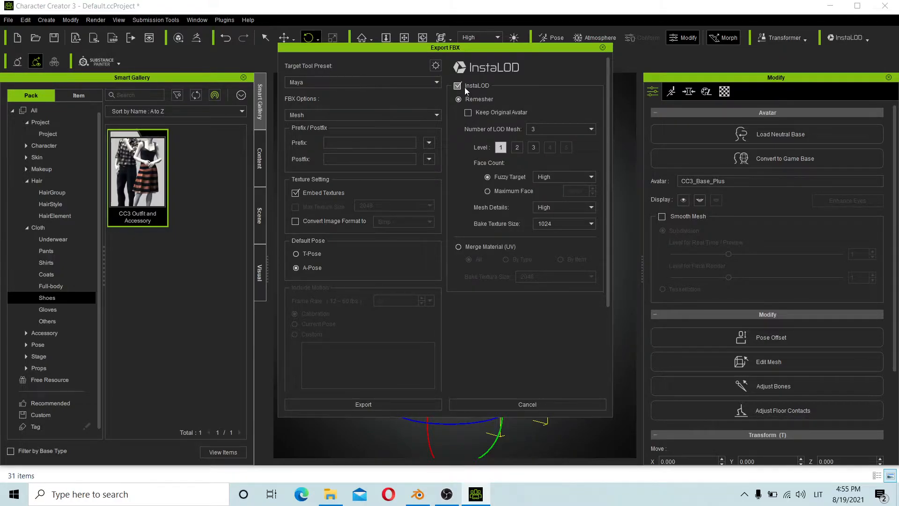
left_click(457, 86)
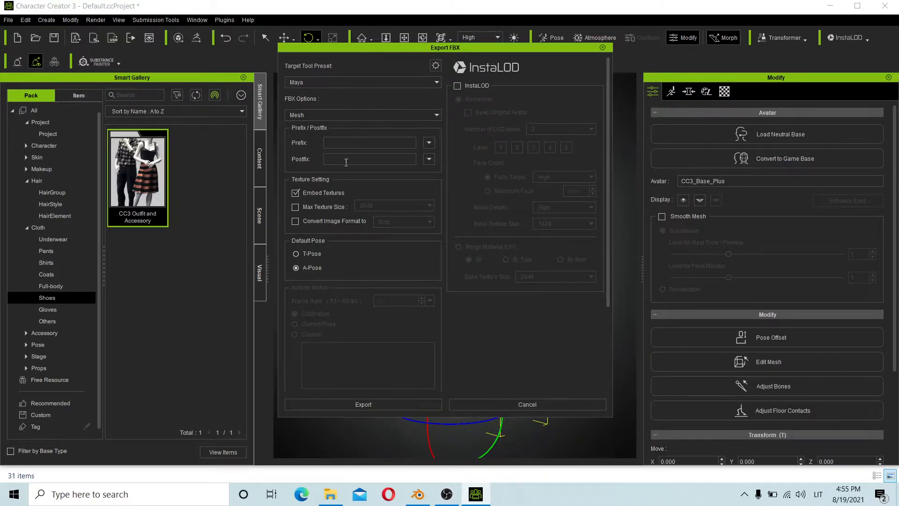
left_click(457, 86)
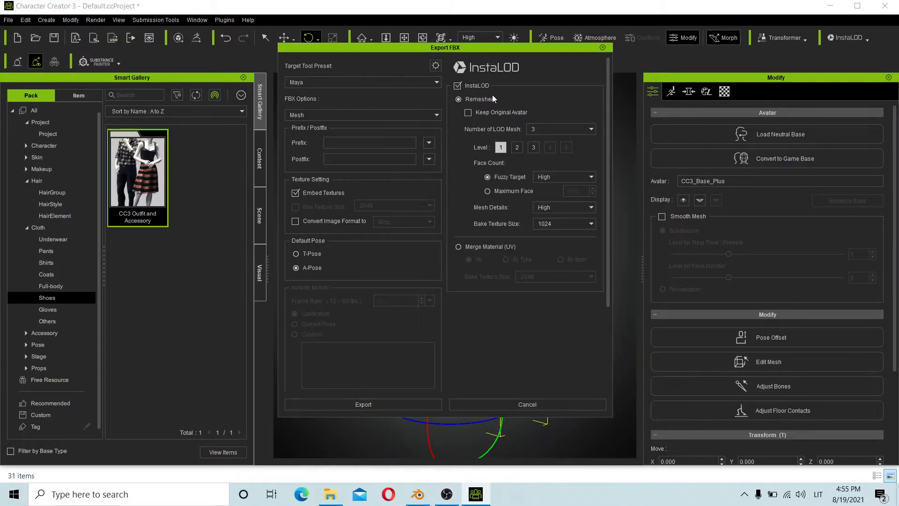
left_click(458, 86)
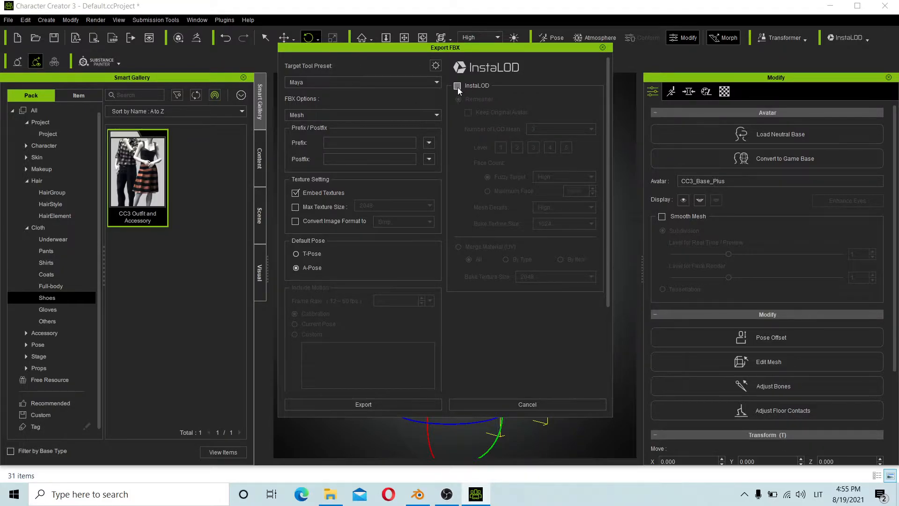
Set the export's target tool preset to Blender and enable InstaLOD with the Remesher, keeping FBX Options on Mesh
left_click(400, 82)
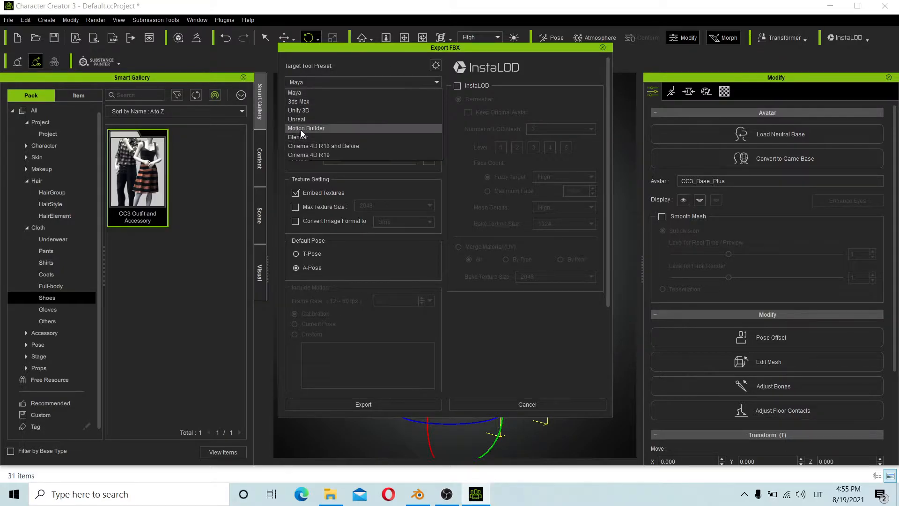
left_click(315, 136)
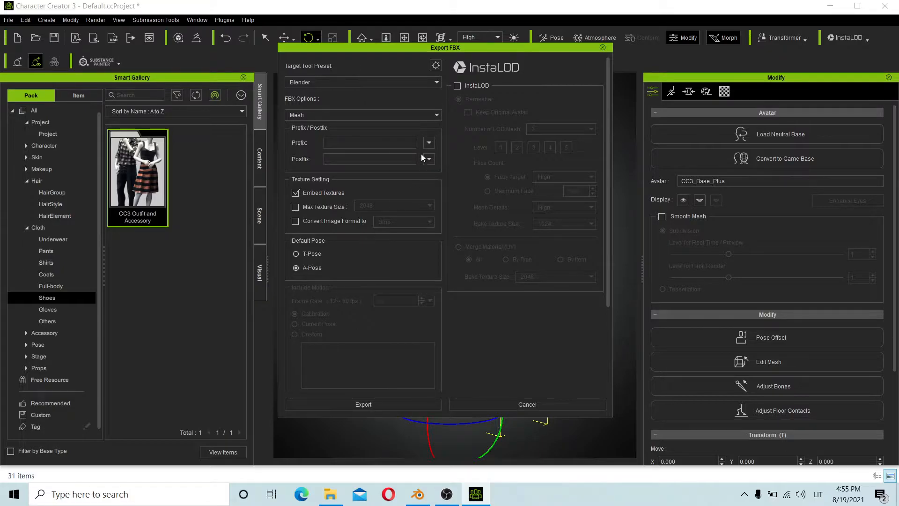
left_click(457, 86)
left_click(549, 129)
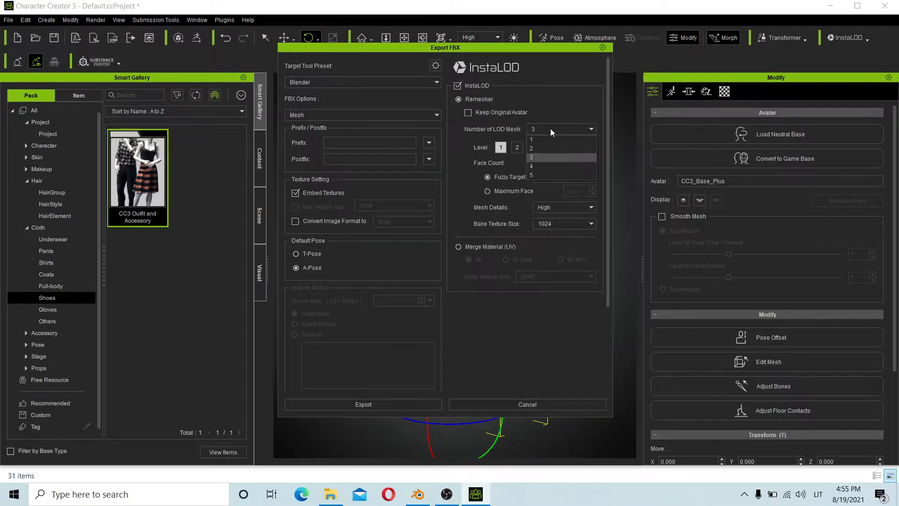
left_click(332, 83)
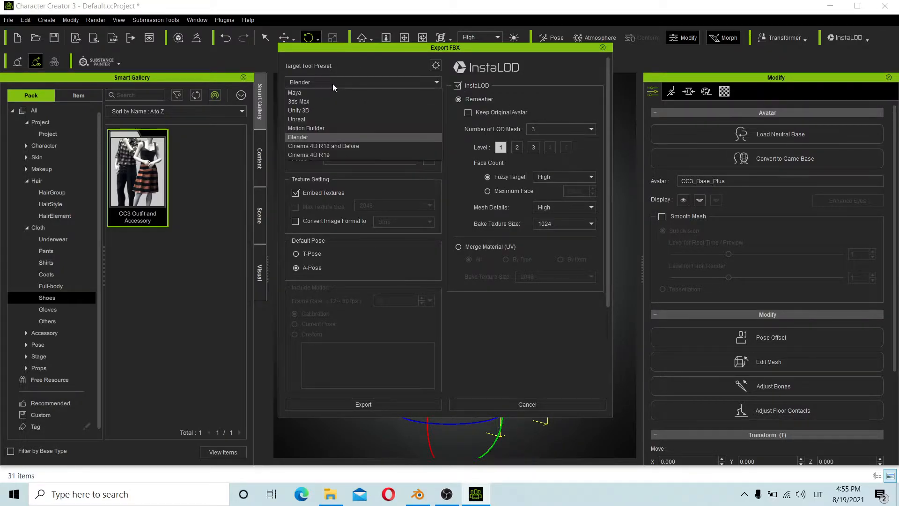
left_click(302, 137)
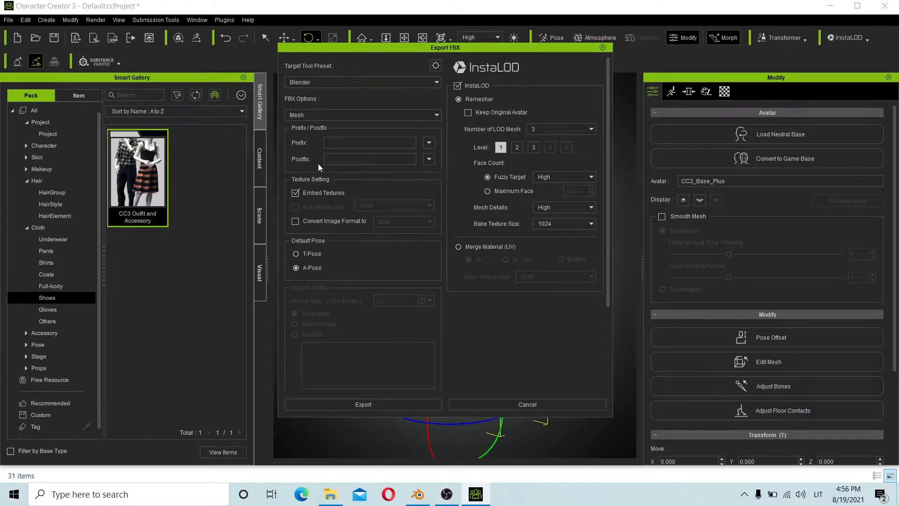
left_click(326, 116)
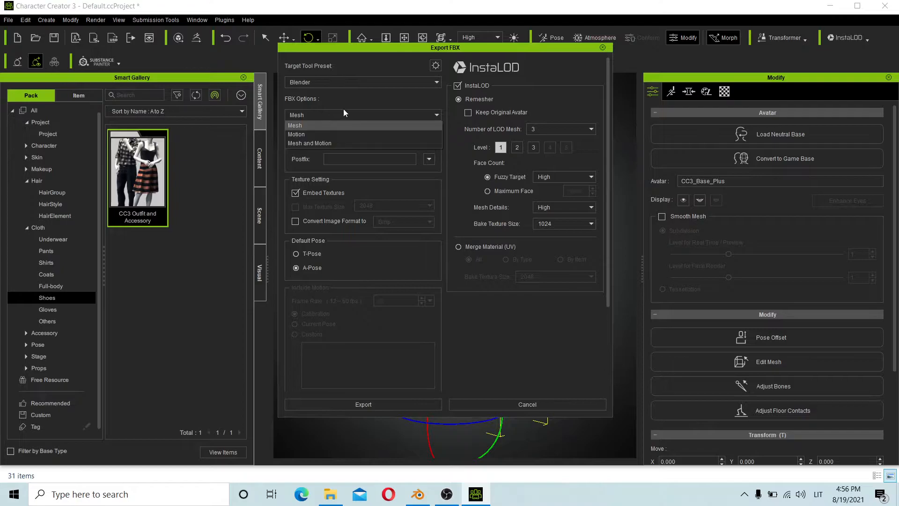
left_click(375, 103)
Set the InstaLOD remesher to 1 LOD mesh with a bake texture size of 2048
left_click(543, 127)
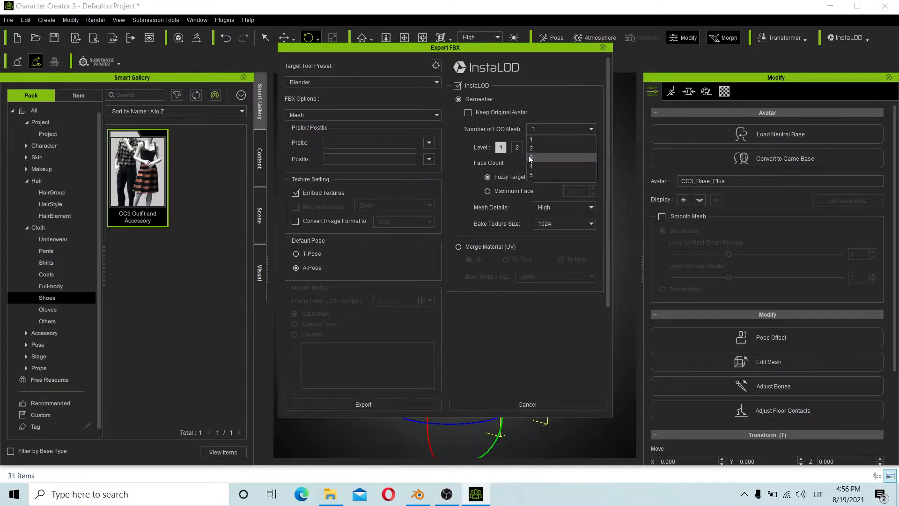
left_click(543, 142)
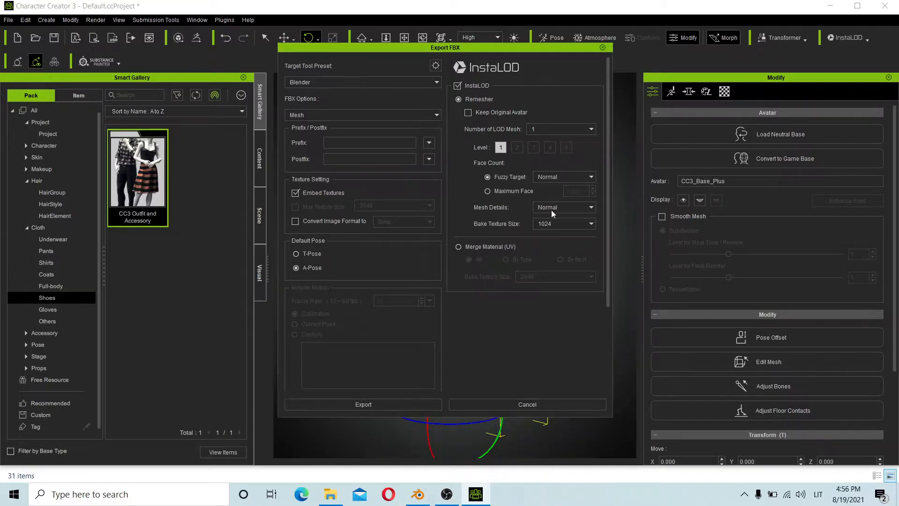
left_click(557, 224)
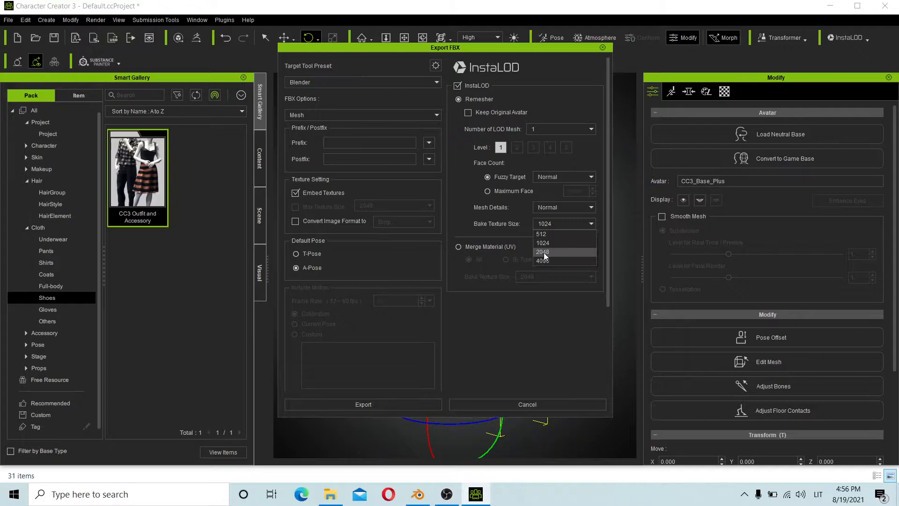
left_click(544, 252)
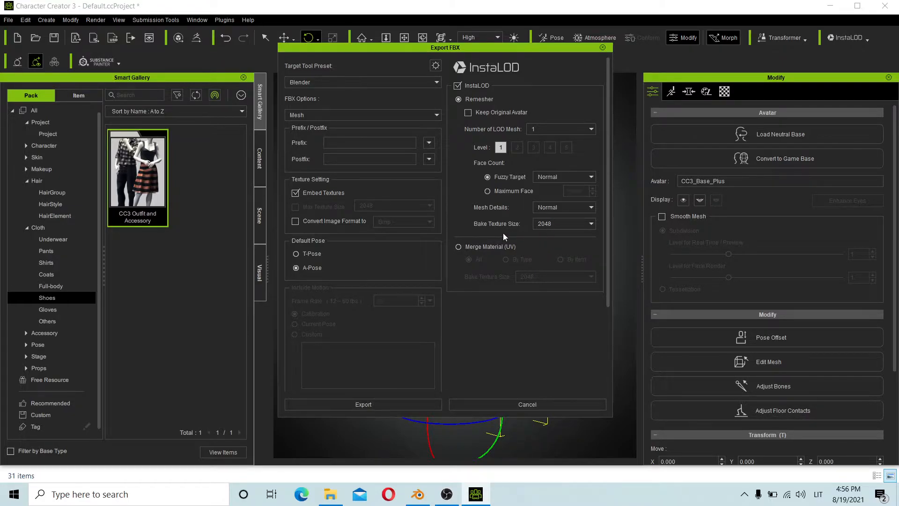
Run the FBX export, accept the re-import warning and browse up to the "3D humans, animals" folder
left_click(376, 404)
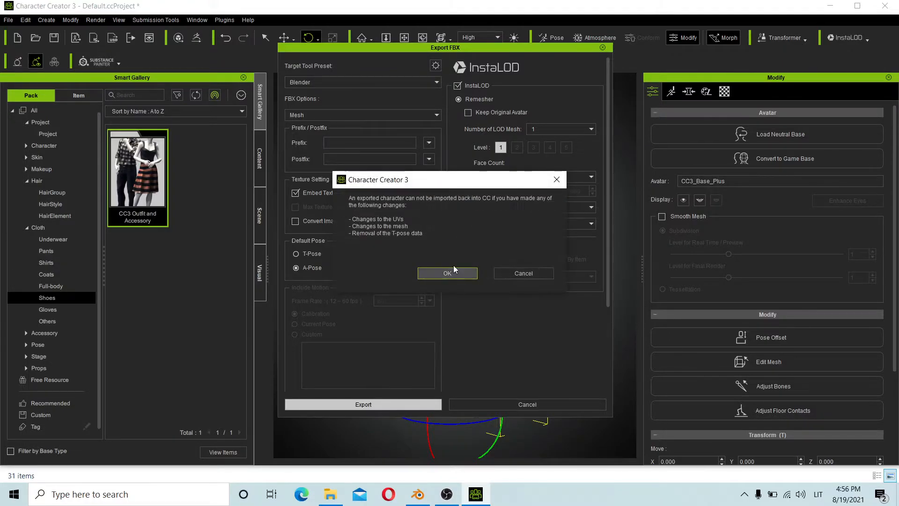
left_click(439, 277)
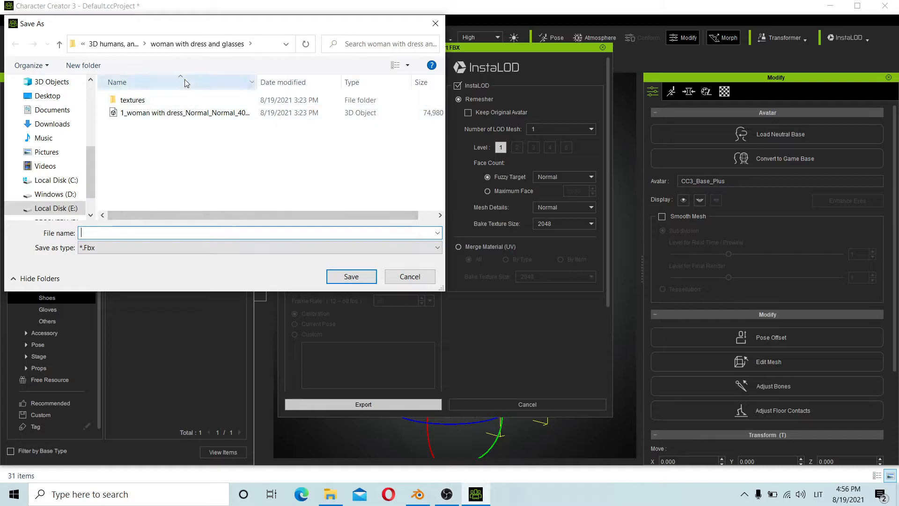
left_click(113, 45)
scroll(421, 173, "down", 2)
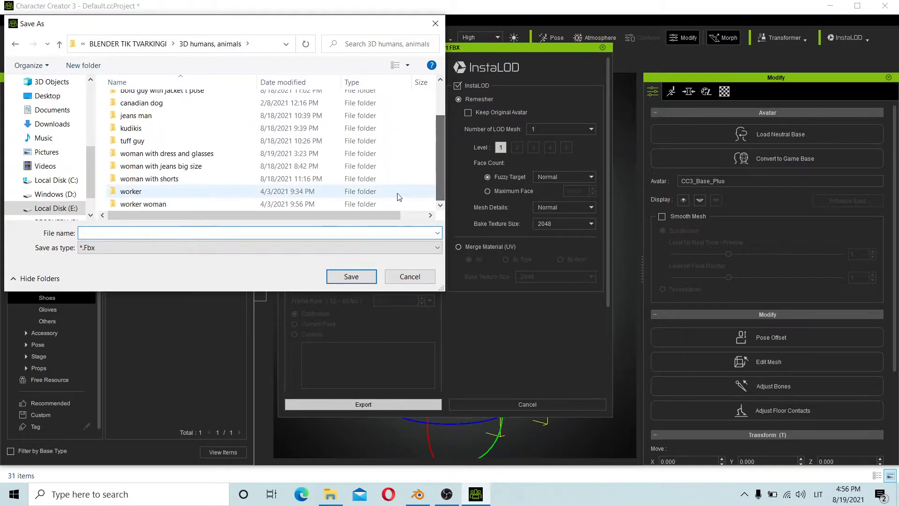
Create a folder named "woman interesting hair with white dress low poly" in "3D humans, animals" and open it
right_click(419, 173)
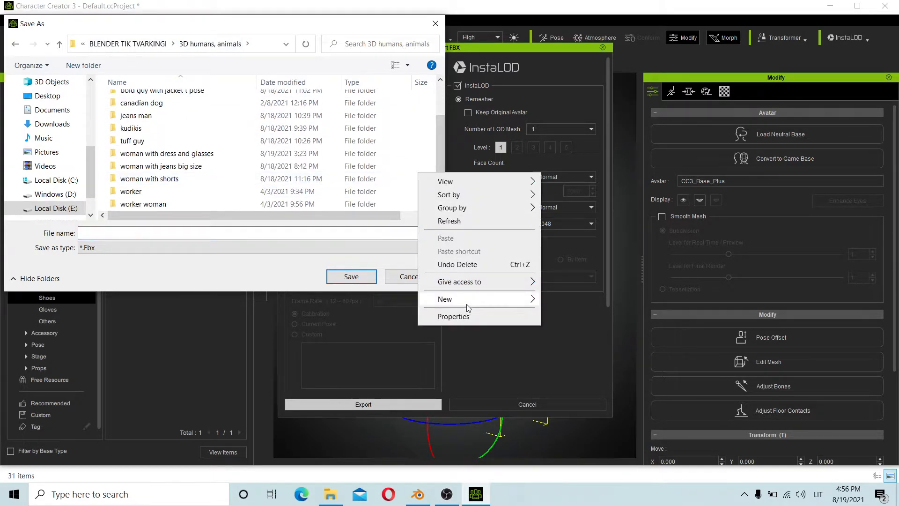
left_click(568, 300)
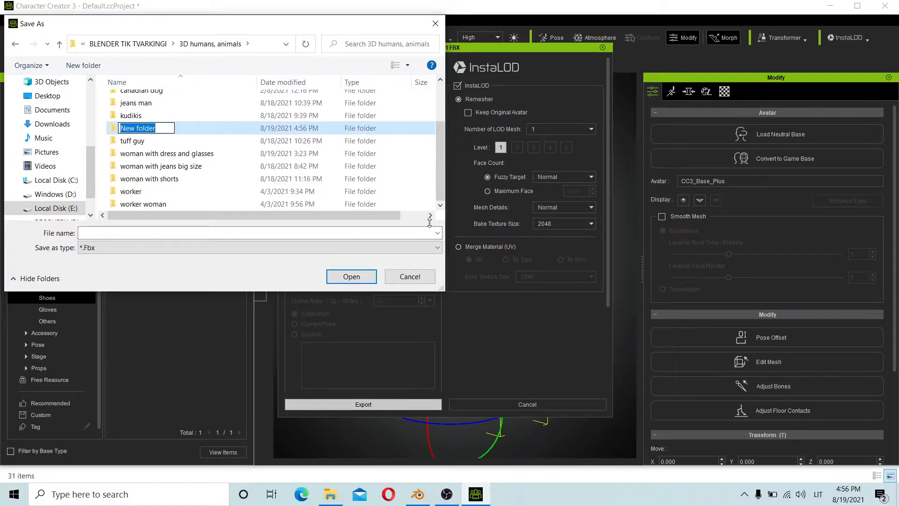
type("woa")
key("BackSpace")
type("man inte")
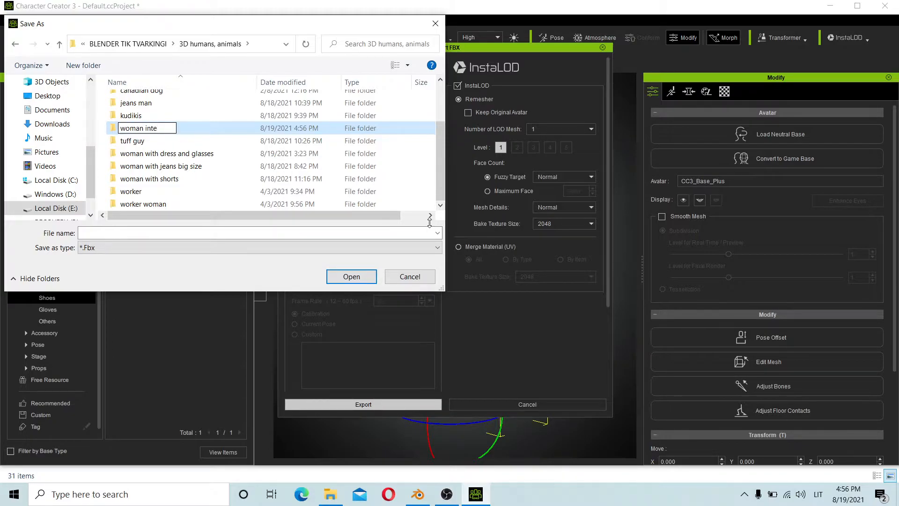
type("resting hair with dr")
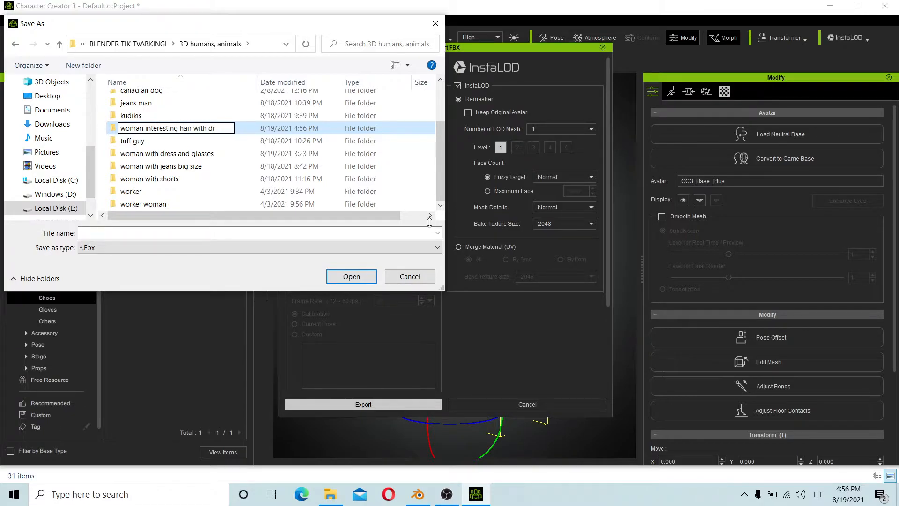
type("ess")
key("BackSpace")
key("BackSpace")
key("BackSpace")
key("BackSpace")
key("BackSpace")
type("white dress low poly")
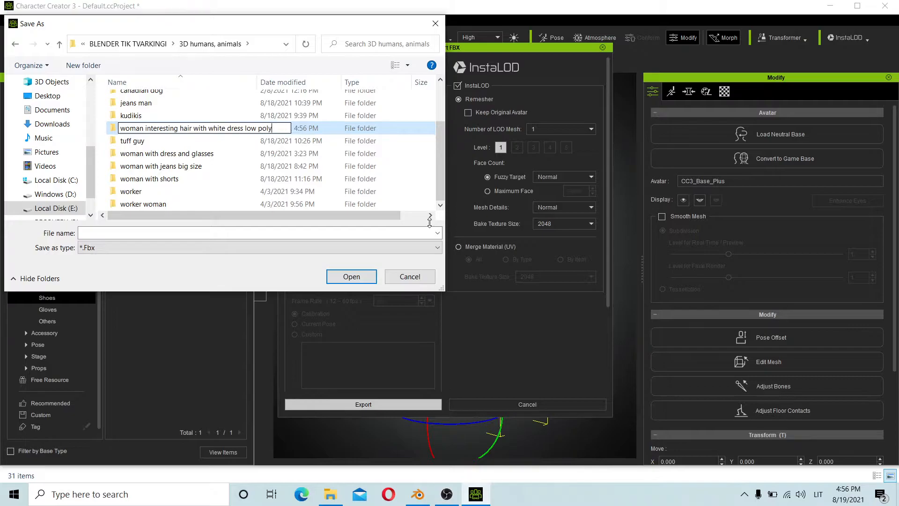
key("Return")
double_click(174, 140)
Save the exported FBX under the file name "woman with white dress"
left_click(139, 233)
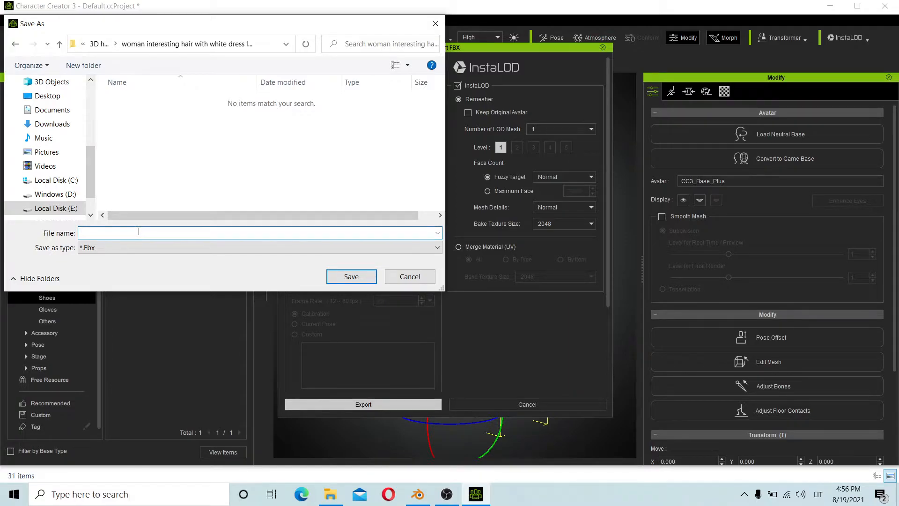
type("woman with white dress")
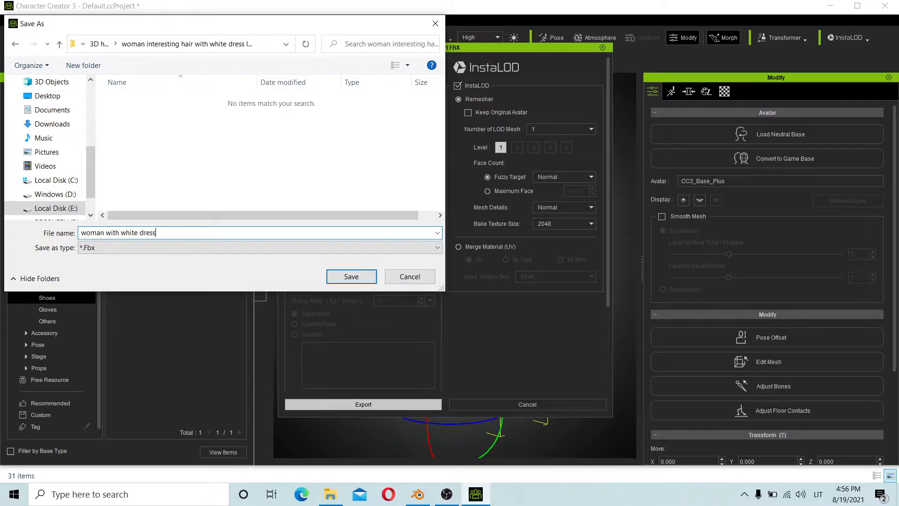
left_click(341, 276)
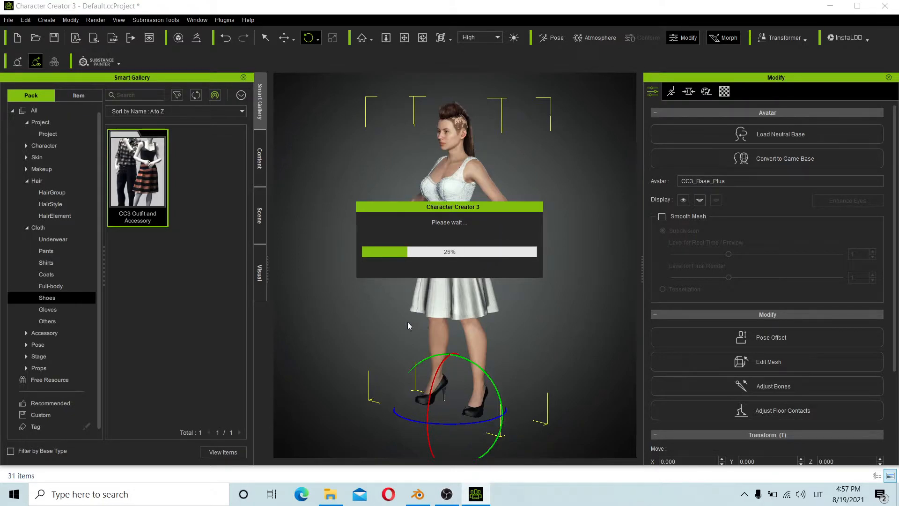
Switch to Blender and examine the imported woman in the polka-dot dress from several angles and distances
left_click(415, 493)
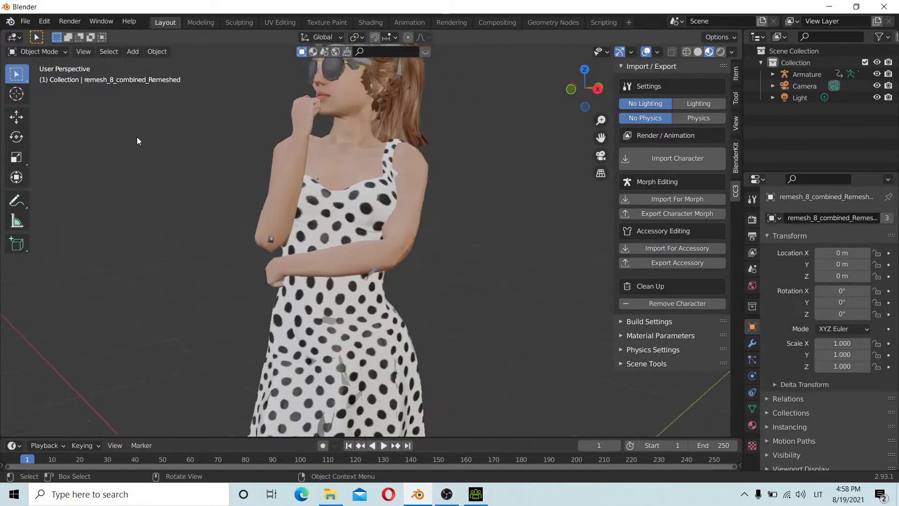
scroll(302, 197, "down", 6)
middle_click_drag(301, 198, 414, 252)
scroll(249, 227, "up", 6)
middle_click_drag(248, 227, 181, 206)
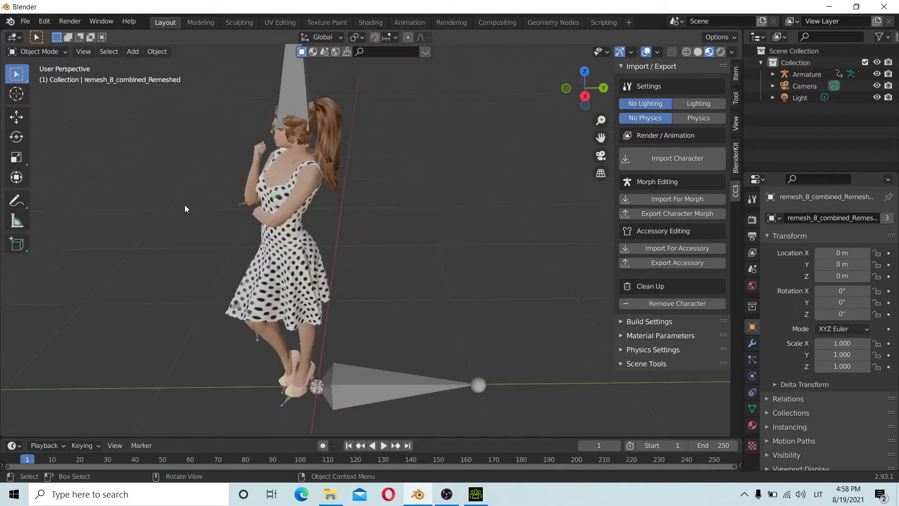
scroll(285, 139, "up", 5)
scroll(269, 153, "down", 5)
middle_click_drag(269, 153, 331, 195)
scroll(271, 342, "up", 5)
scroll(270, 341, "down", 5)
mouse_move(270, 341)
middle_mouse_down()
mouse_move(255, 322)
mouse_move(256, 332)
middle_mouse_up()
Start a new default Blender scene without saving the old one and delete the default cube
left_click(27, 22)
left_click(31, 23)
left_click(31, 25)
mouse_move(39, 35)
left_click(152, 35)
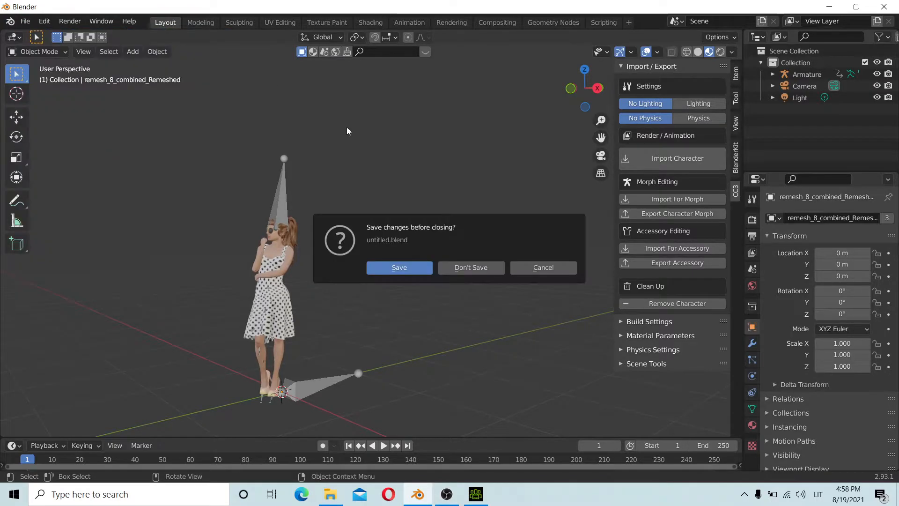
left_click(475, 272)
key("x")
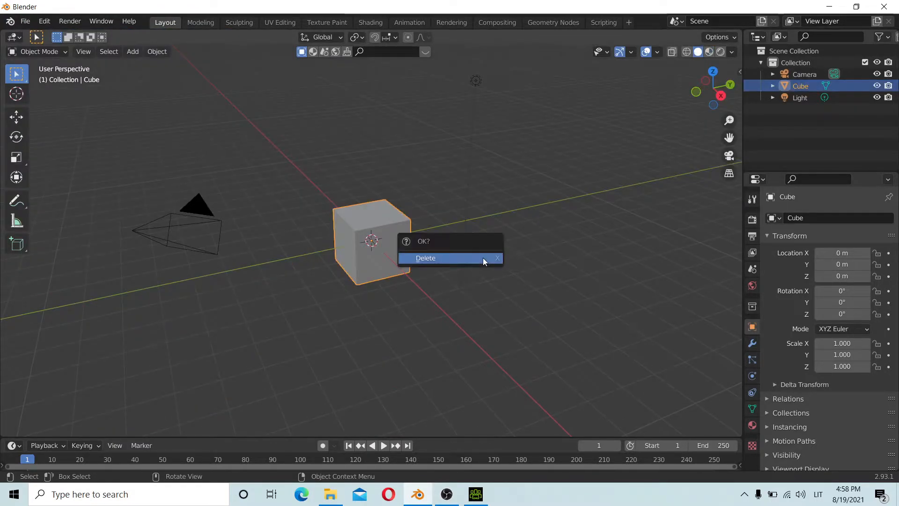
left_click(483, 259)
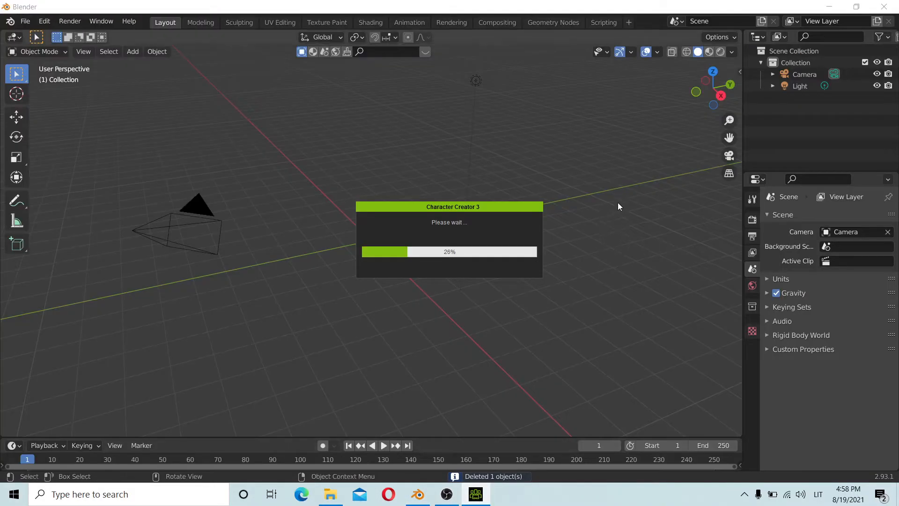
Show the CC3 add-on's import tools in the viewport, open the Import Character file browser and close it without importing
key("n")
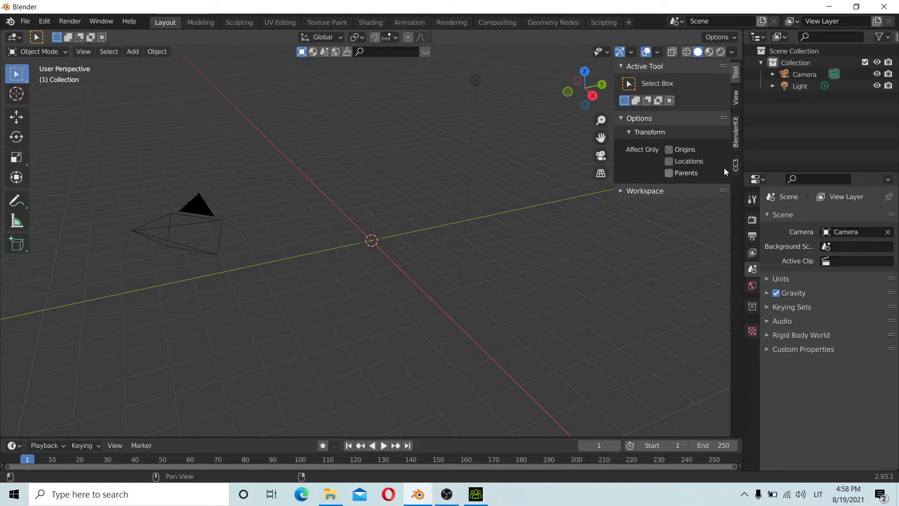
left_click(735, 165)
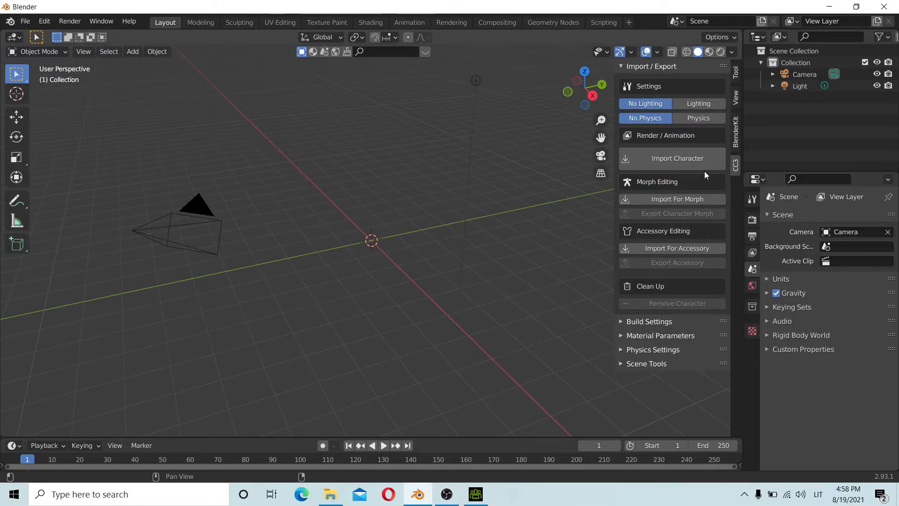
left_click(690, 158)
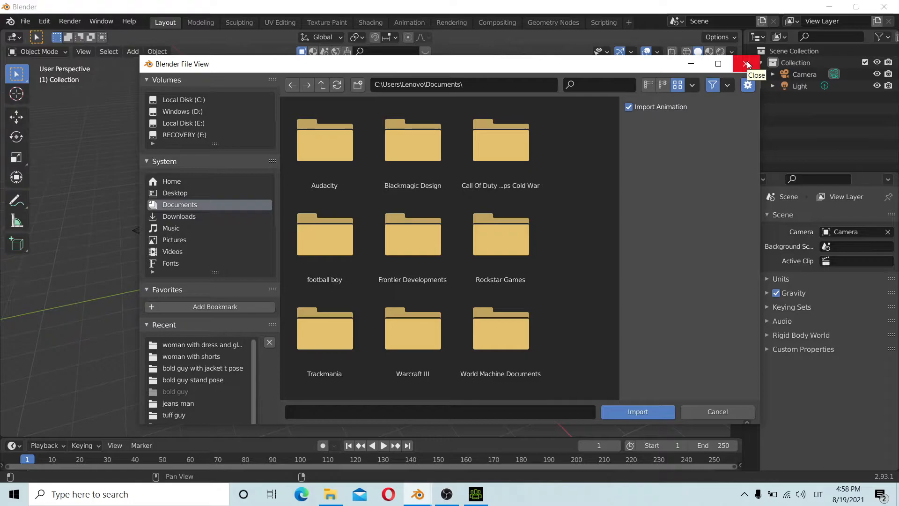
left_click(747, 64)
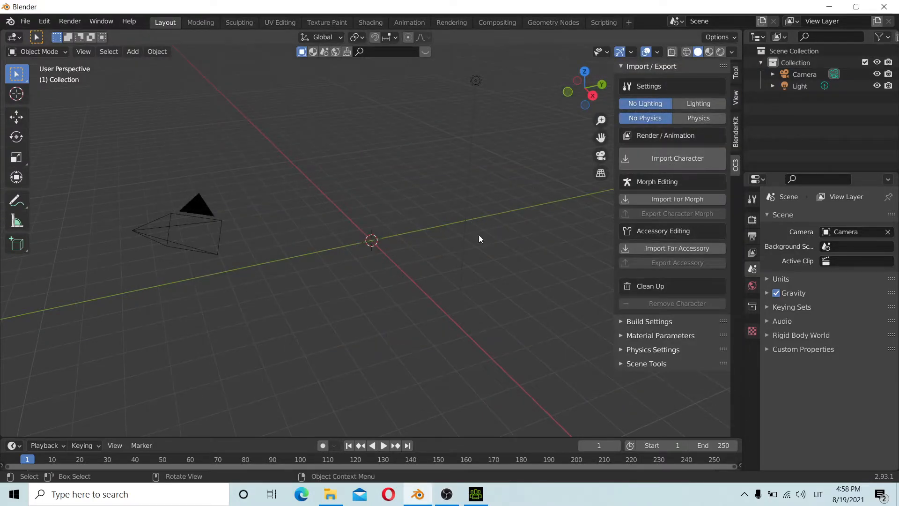
Check the export progress in Character Creator 3 and return to Blender
left_click(477, 496)
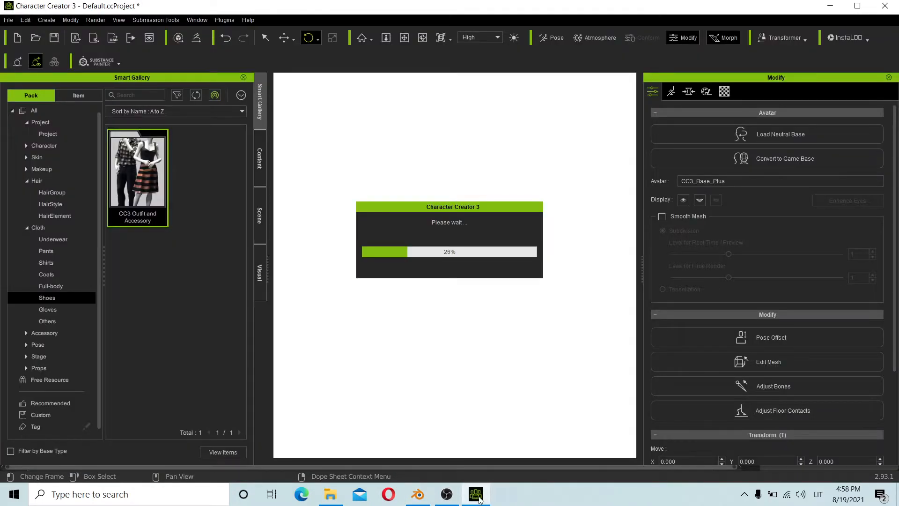
mouse_move(485, 496)
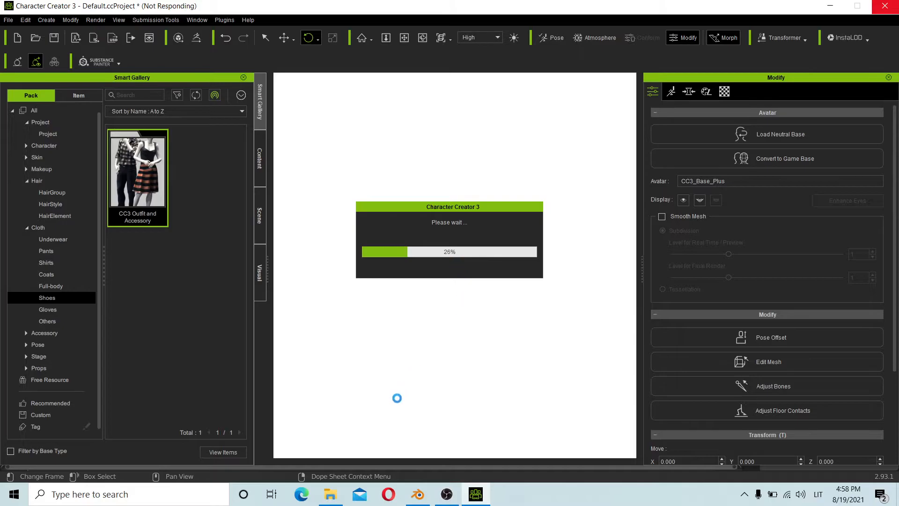
left_click(830, 5)
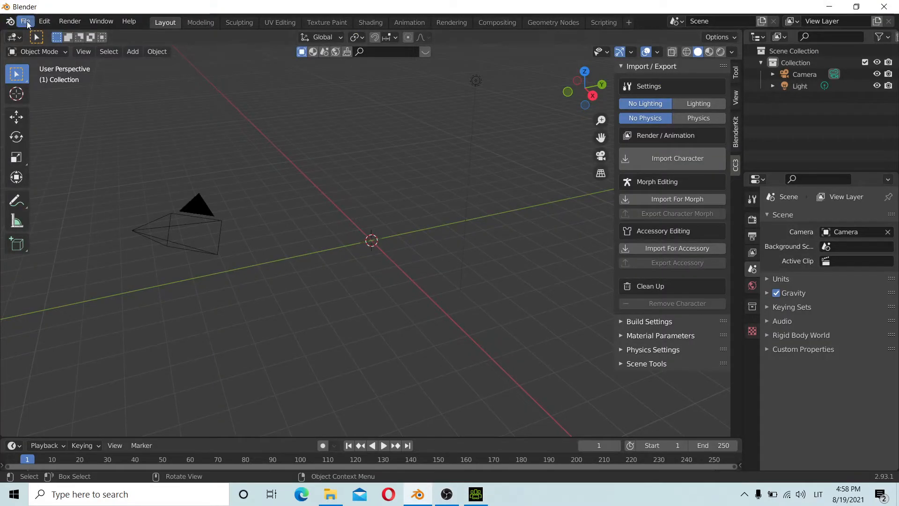
Try to bring back the earlier scene by recovering the last session
left_click(25, 21)
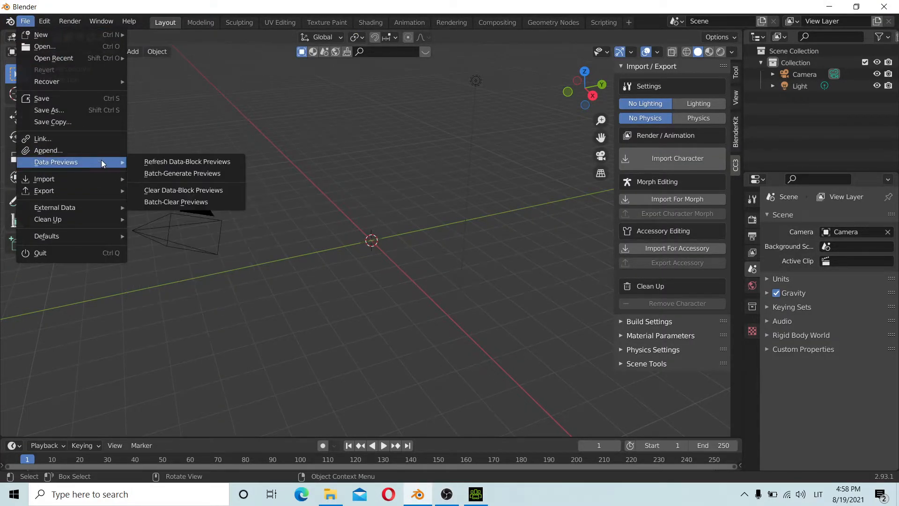
mouse_move(93, 77)
left_click(170, 81)
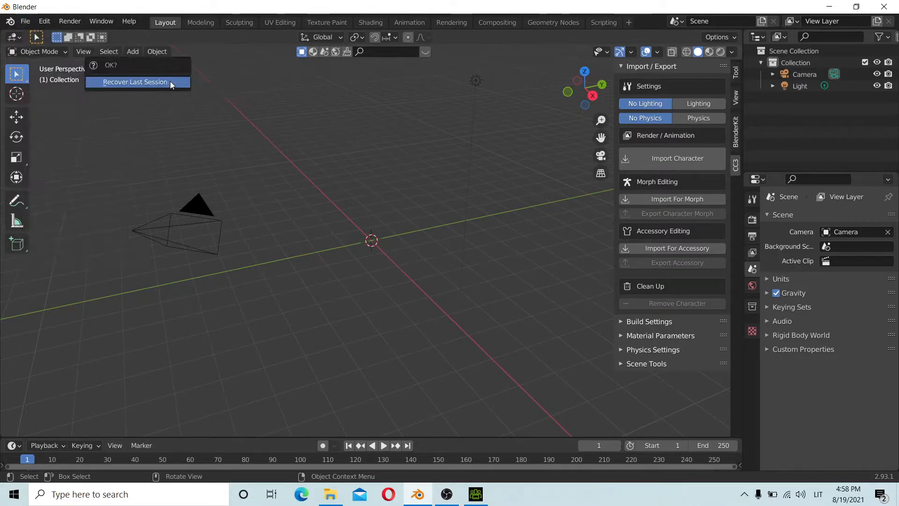
left_click(170, 80)
middle_click_drag(275, 185, 117, 93)
Recover the autosaved file 17912_autosave.blend
left_click(25, 21)
mouse_move(70, 81)
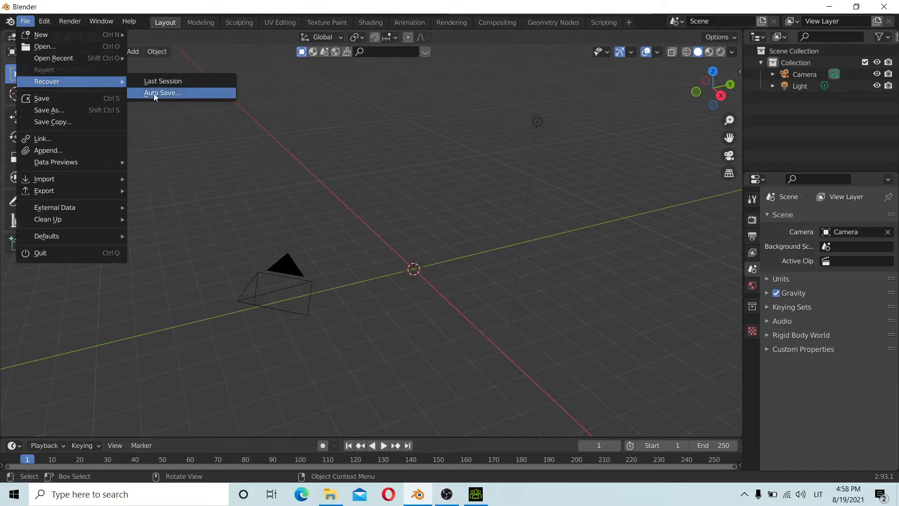
left_click(155, 93)
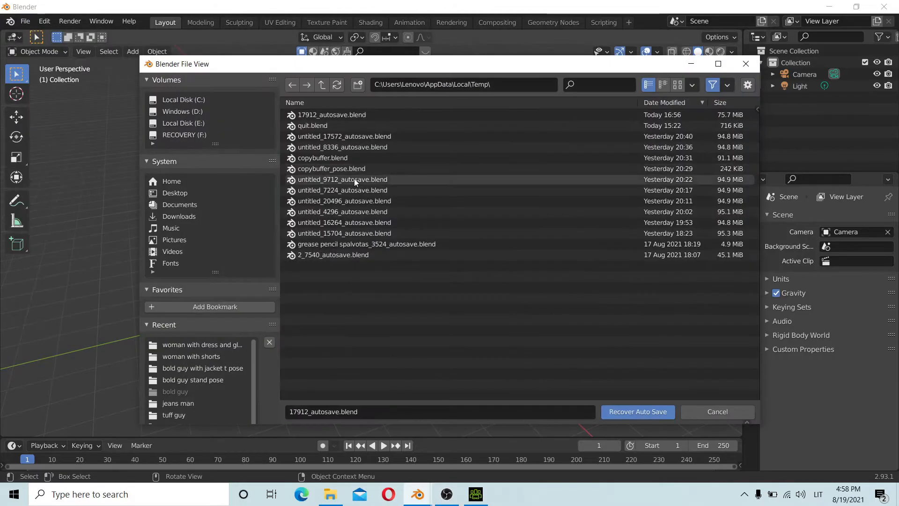
double_click(354, 116)
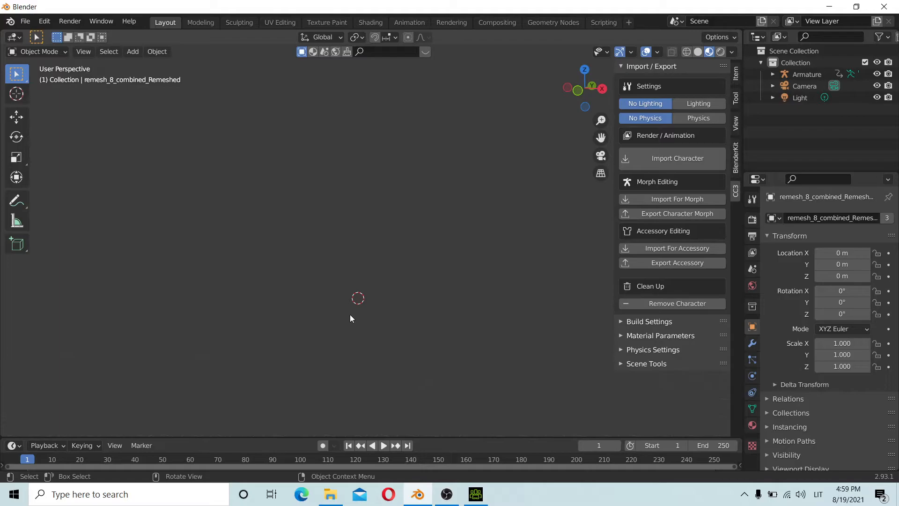
Examine the recovered woman in the polka-dot dress and her armature from different distances and angles
middle_click_drag(351, 317, 429, 133)
scroll(460, 65, "up", 4)
middle_click_drag(459, 65, 333, 236, "shift")
scroll(282, 290, "up", 2)
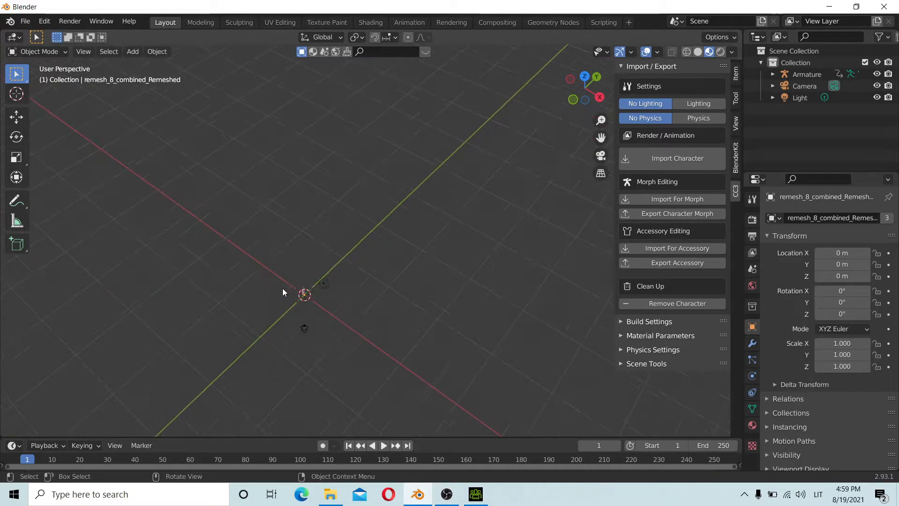
scroll(294, 263, "down", 5)
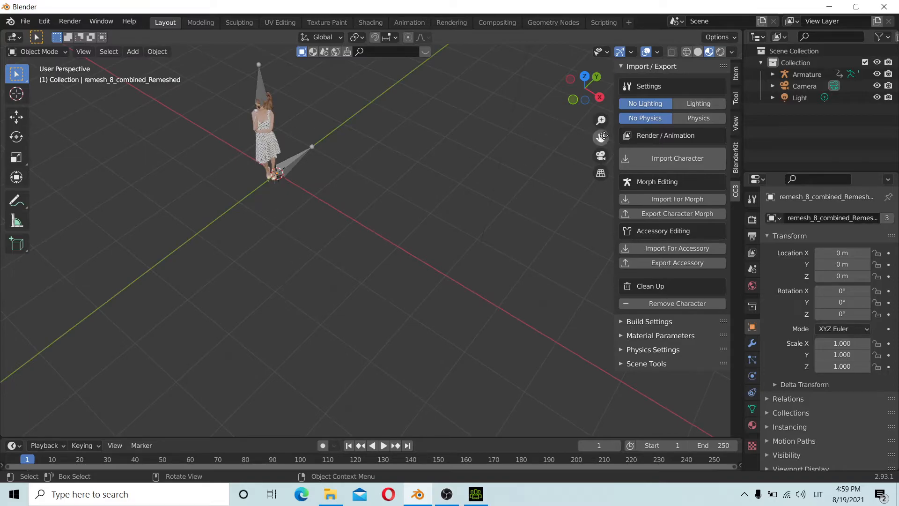
left_click_drag(603, 136, 613, 262)
scroll(368, 191, "down", 10)
scroll(391, 221, "up", 10)
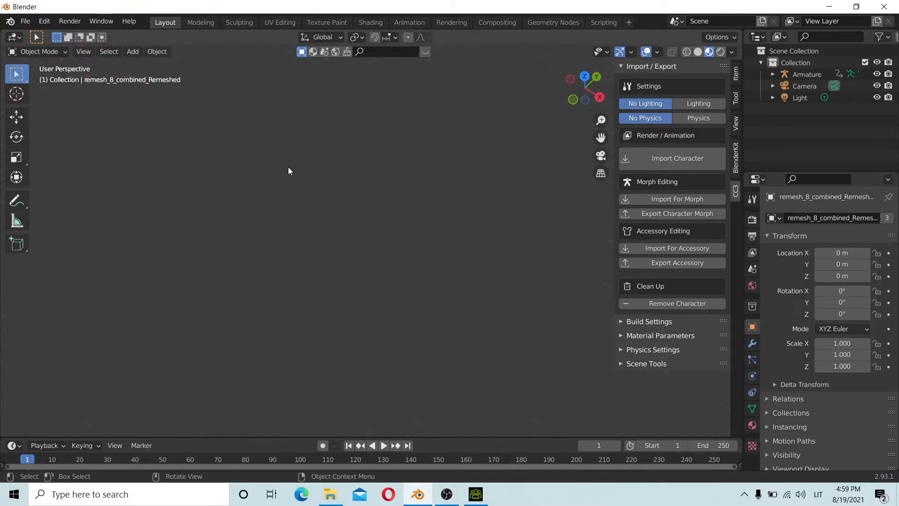
scroll(230, 156, "down", 3)
left_click_drag(600, 137, 693, 262)
scroll(426, 136, "up", 8)
scroll(432, 136, "down", 8)
left_click_drag(601, 138, 567, 142)
scroll(406, 135, "up", 10)
middle_click_drag(406, 137, 394, 152)
scroll(394, 153, "down", 15)
scroll(344, 94, "up", 6)
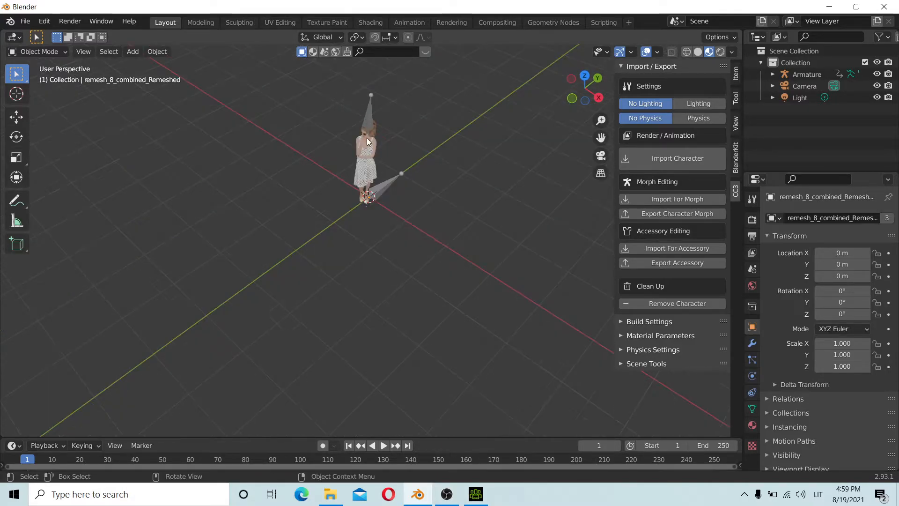
scroll(367, 140, "up", 8)
scroll(367, 147, "down", 8)
middle_click_drag(353, 169, 360, 233)
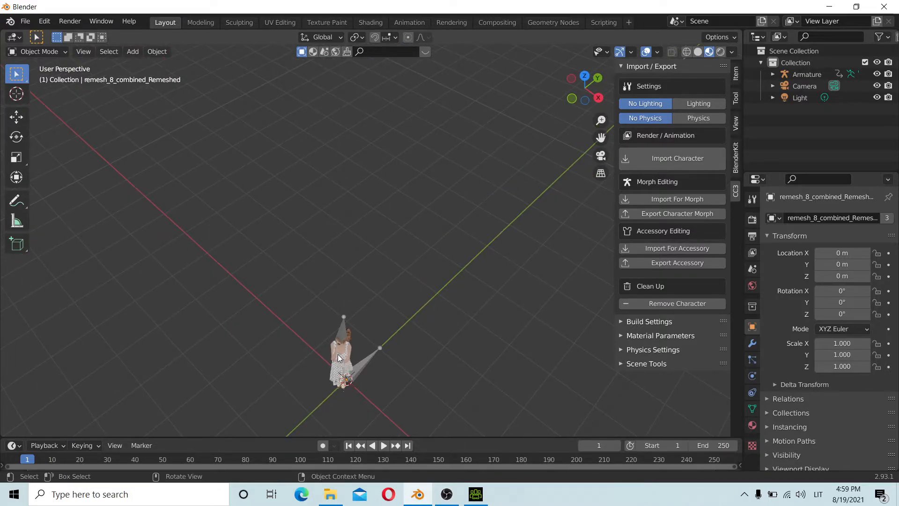
middle_click_drag(341, 363, 347, 334)
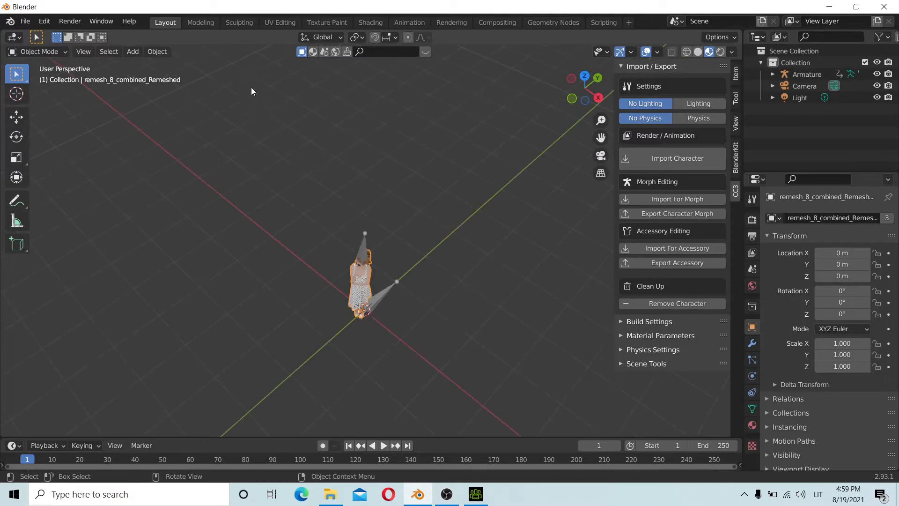
Inspect the woman's remeshed topology in Edit Mode with the viewport focal length set to 201 mm, and return to Object Mode
left_click(49, 54)
left_click(55, 76)
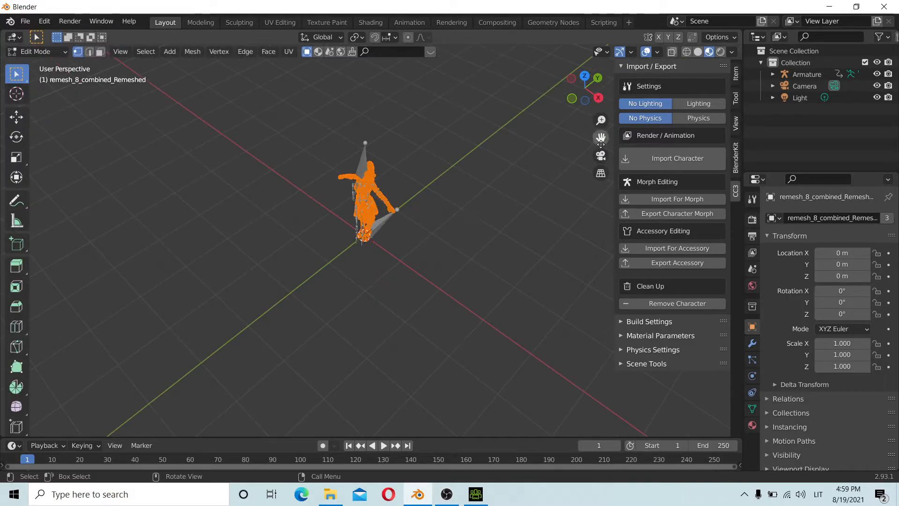
left_click(736, 127)
left_click_drag(694, 84, 751, 84)
left_click_drag(600, 138, 627, 72)
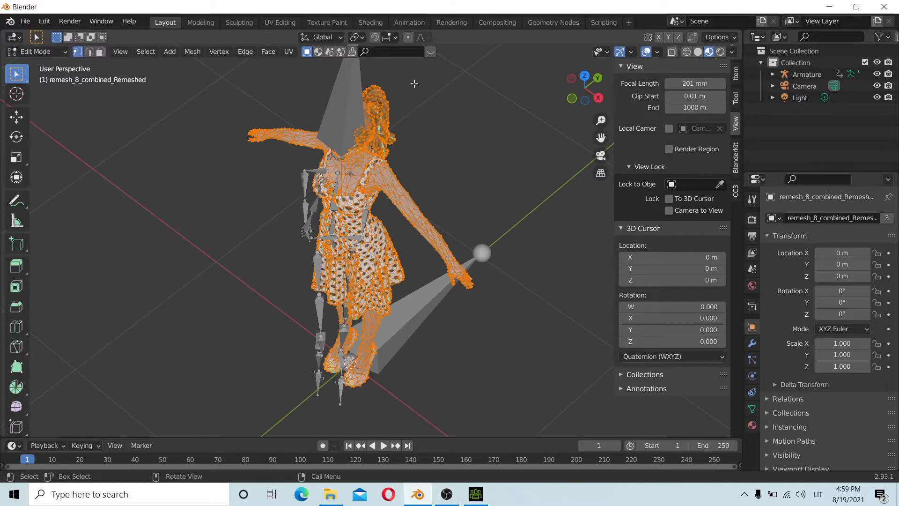
left_click(38, 52)
left_click(42, 64)
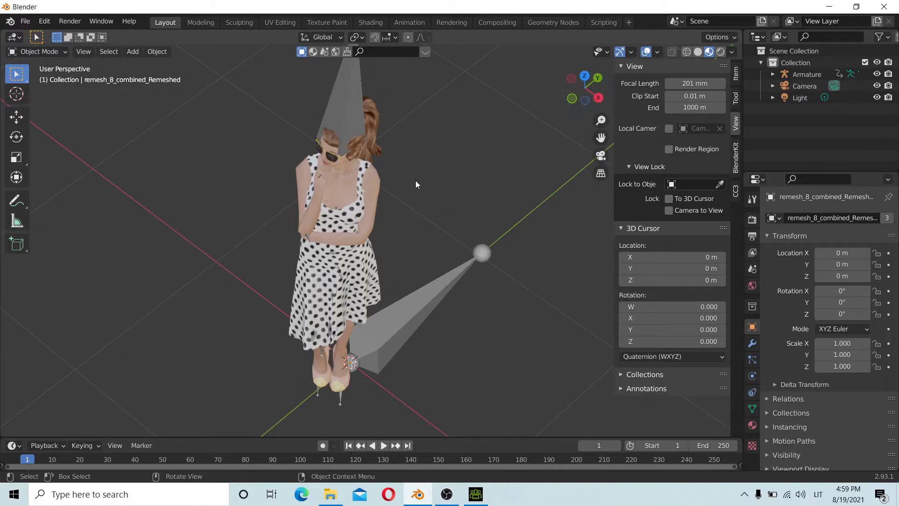
Look at Character Creator 3 again to see how far the export has progressed, and switch back to Blender
left_click(33, 51)
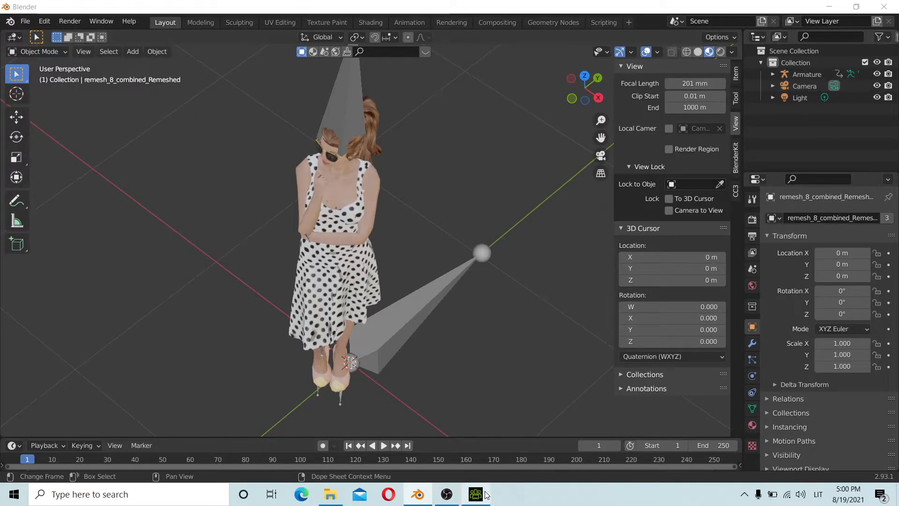
left_click(829, 7)
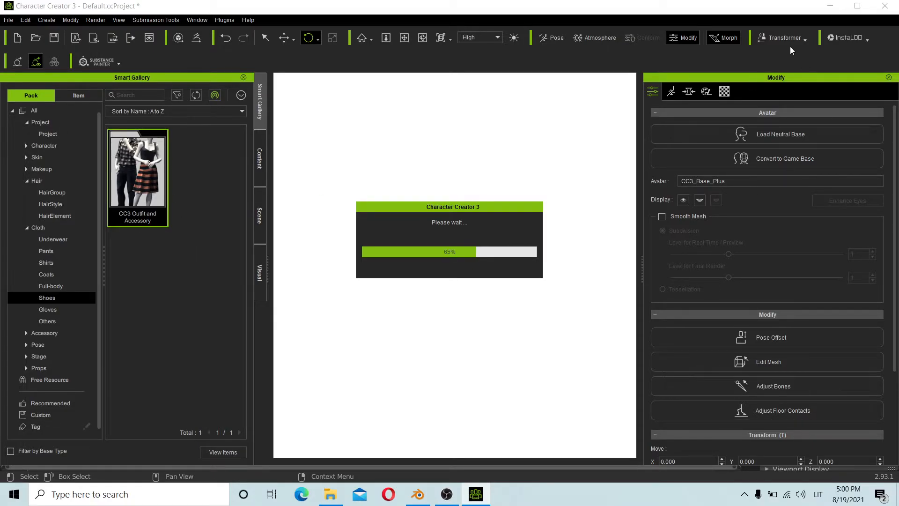
left_click(417, 493)
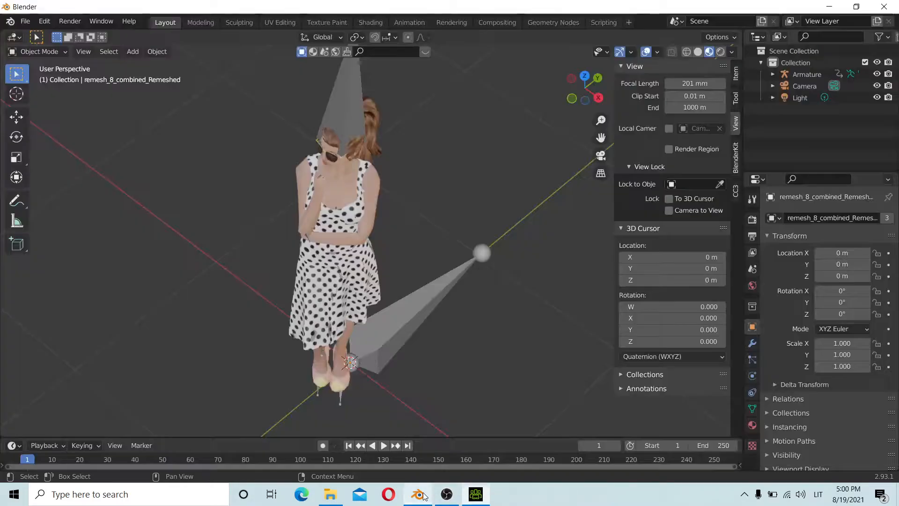
Delete the woman in the polka-dot dress together with her armature
left_click_drag(451, 130, 212, 364)
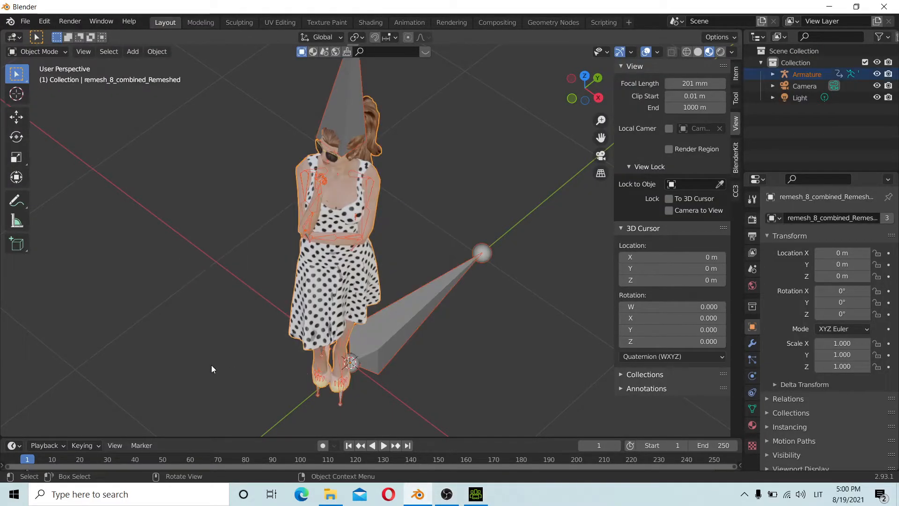
key("Delete")
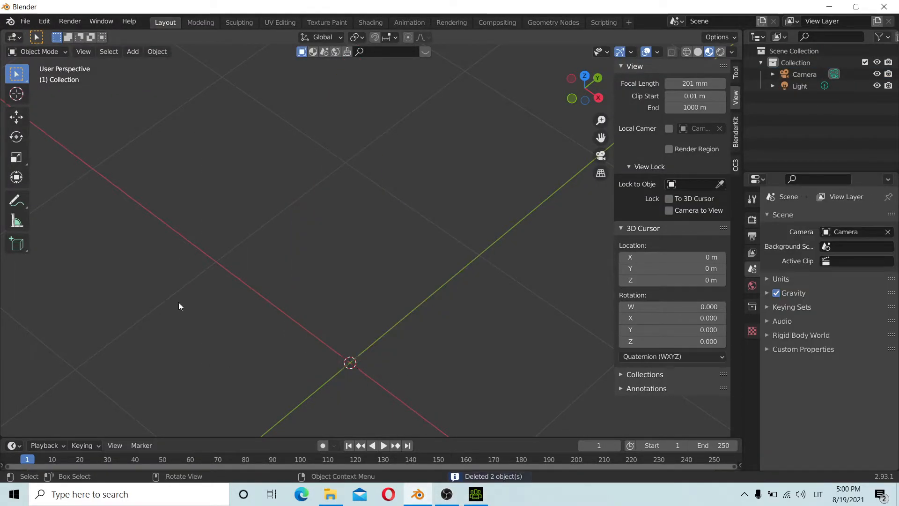
Import 1_woman with shorts_Normal_Normal_2048_LOD1.Fbx from the "woman with shorts" folder as a CC3 character
left_click(26, 21)
mouse_move(89, 183)
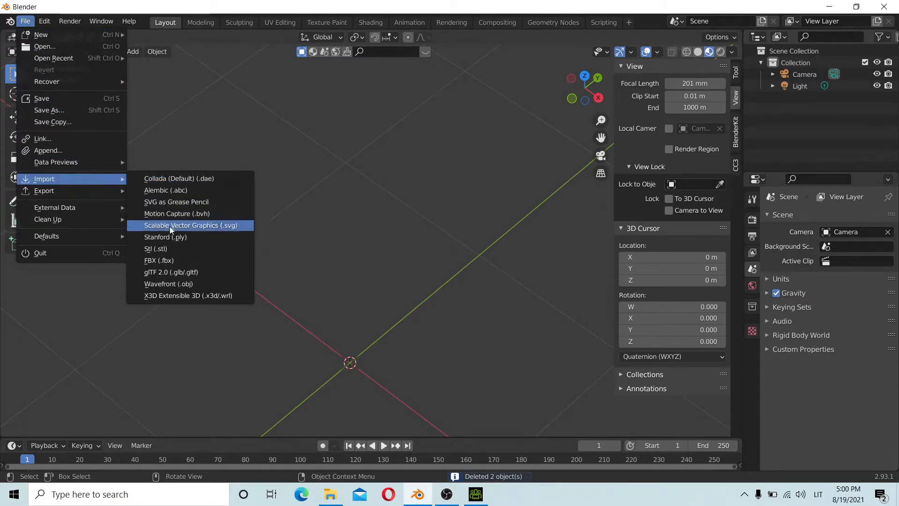
left_click(737, 165)
left_click(672, 157)
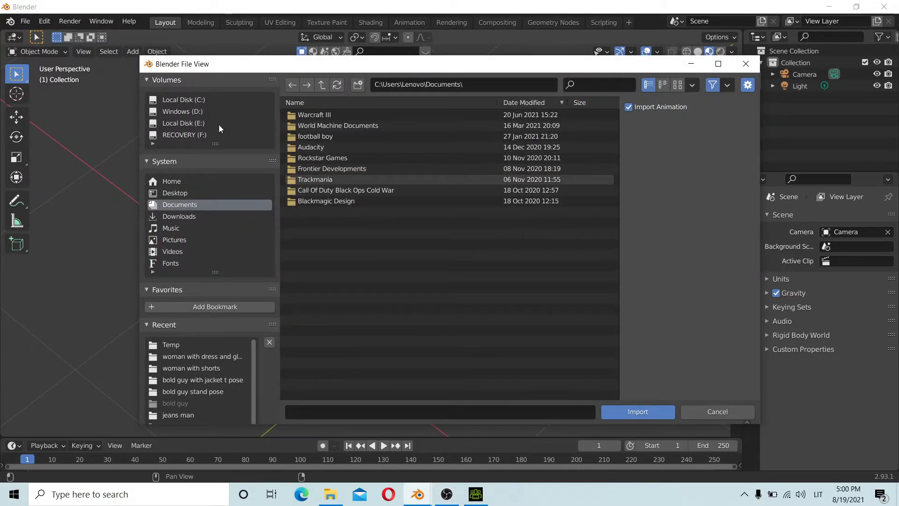
double_click(209, 368)
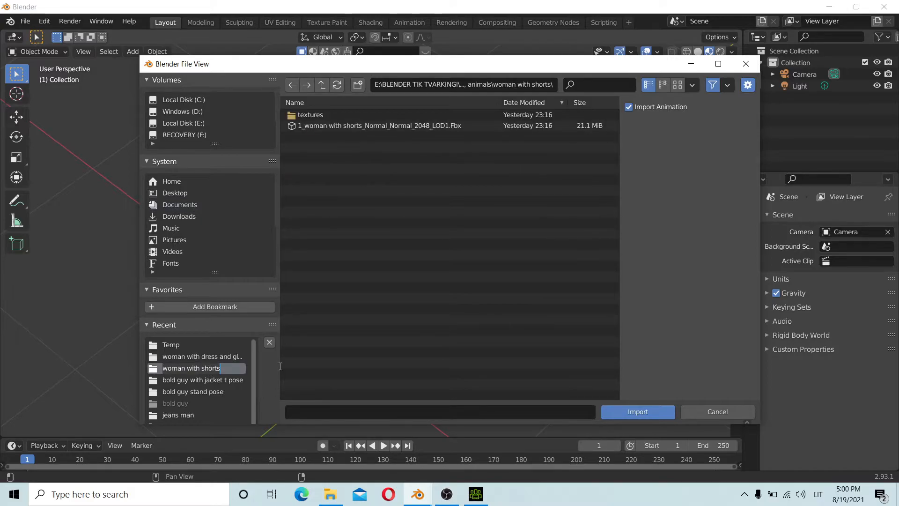
left_click(374, 125)
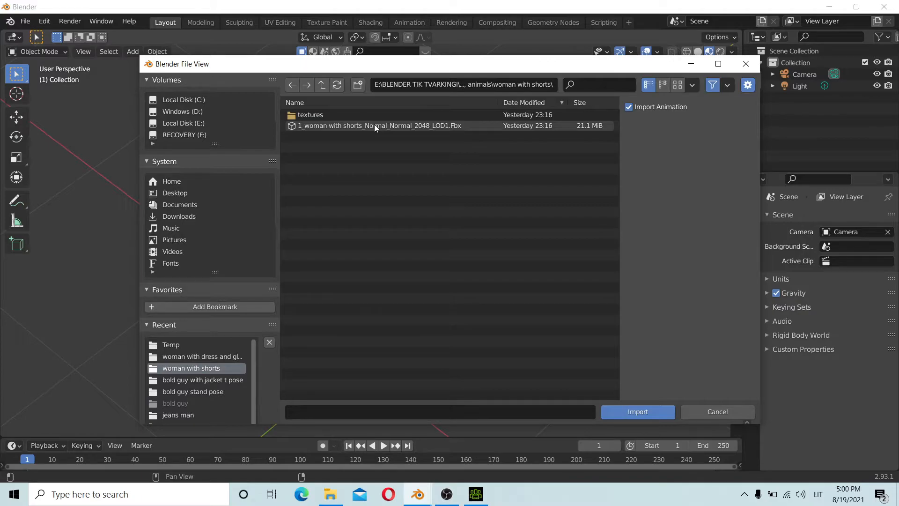
double_click(375, 125)
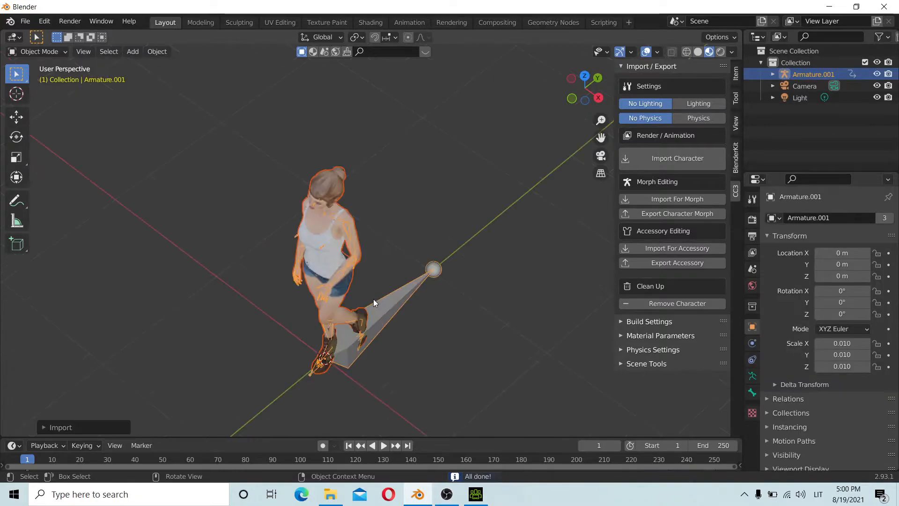
Delete the imported woman with shorts and her armature
left_click(301, 259)
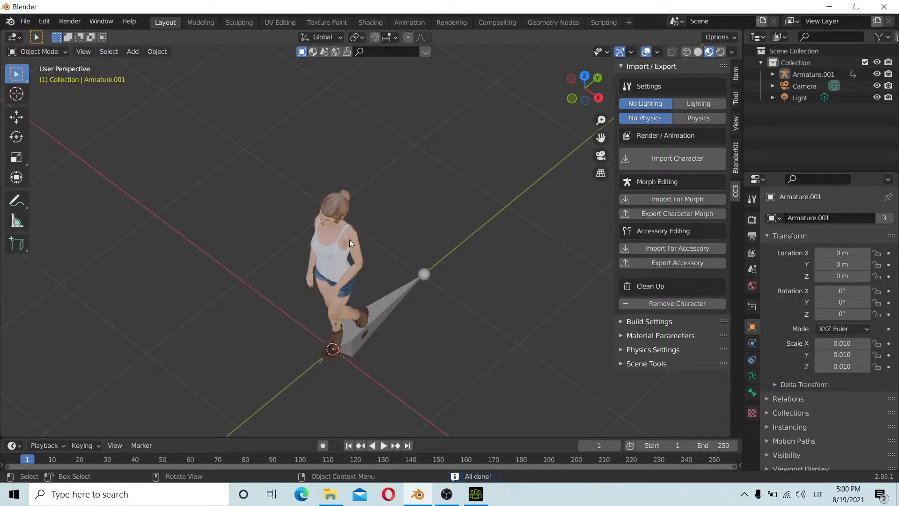
left_click(25, 22)
left_click_drag(314, 230, 282, 268)
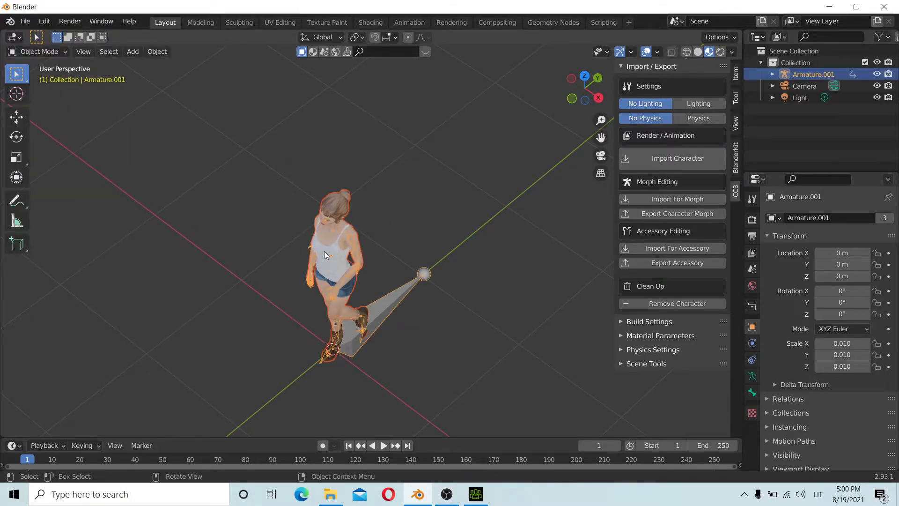
key("Delete")
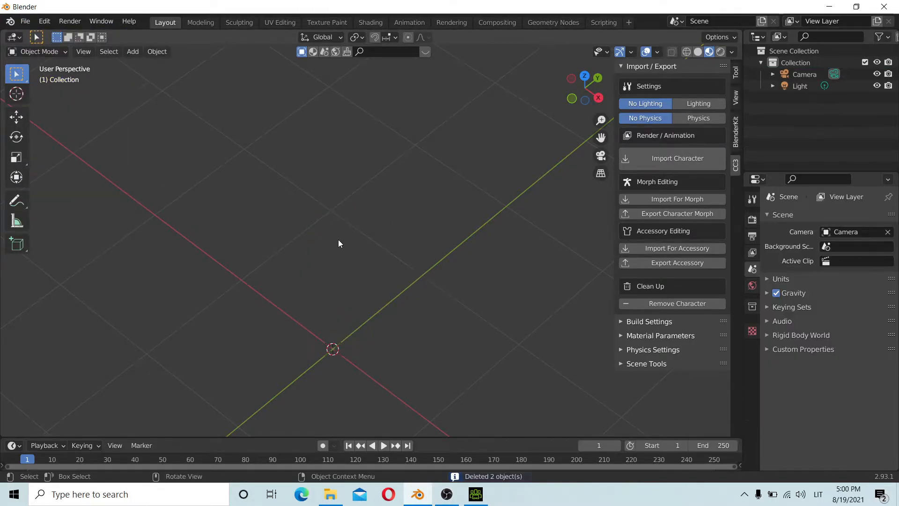
Start a CC3 character import and browse to the E:\BLENDER TIK TVARKINGI\3D humans, animals folder
left_click(25, 21)
mouse_move(89, 192)
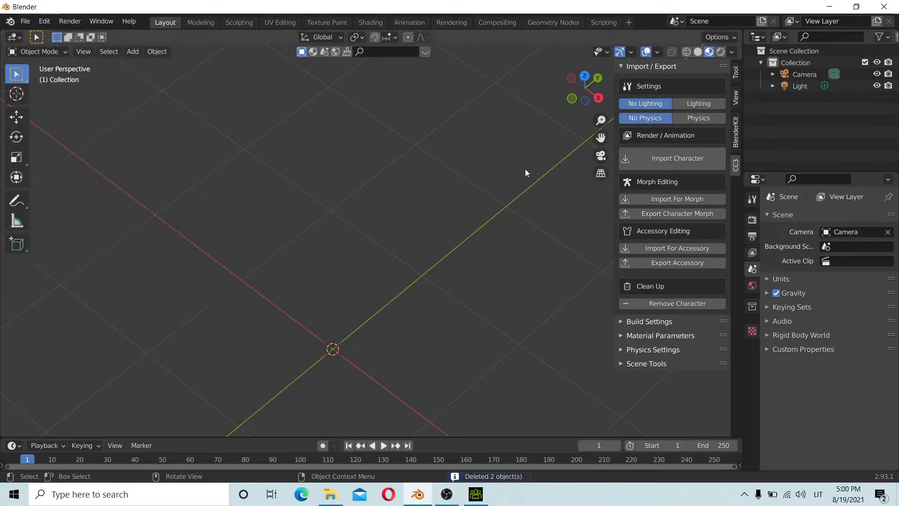
left_click(691, 154)
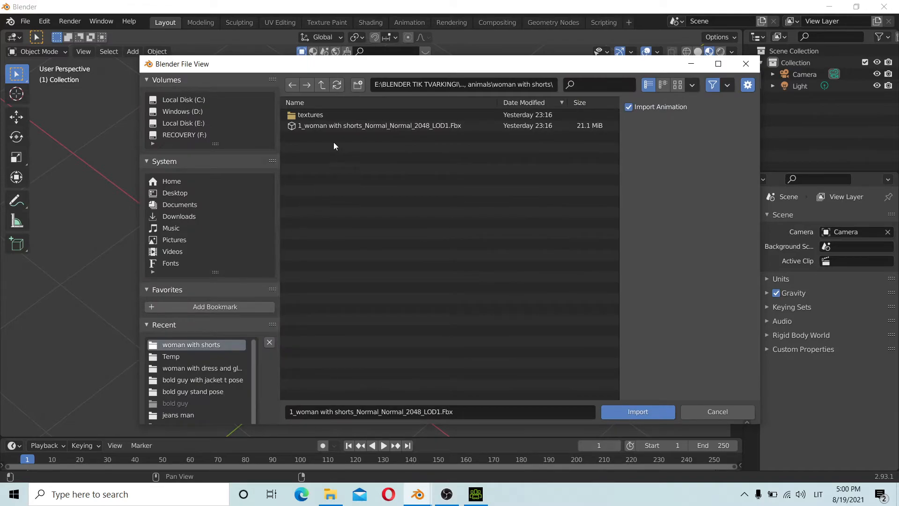
left_click(204, 370)
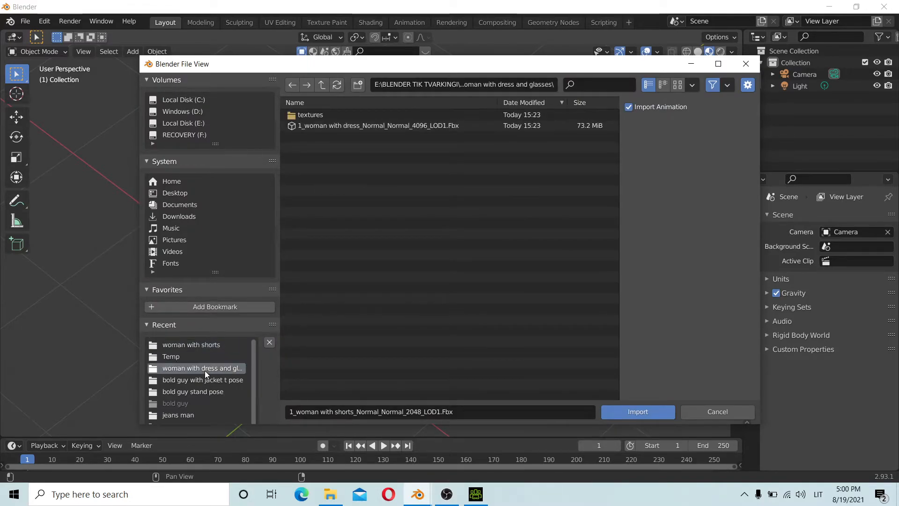
left_click(467, 84)
left_click_drag(459, 84, 610, 76)
key("BackSpace")
key("Return")
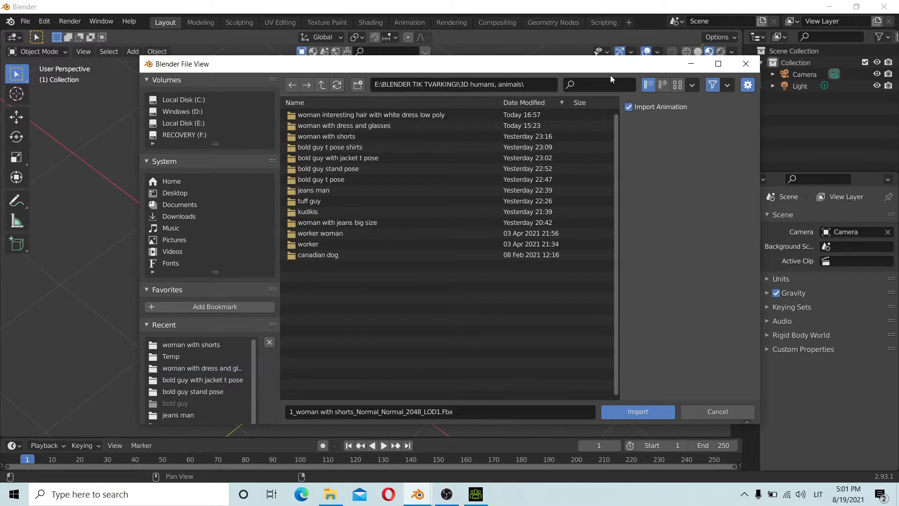
Import the character FBX from the "bold guy t pose shirts" folder
left_click(362, 148)
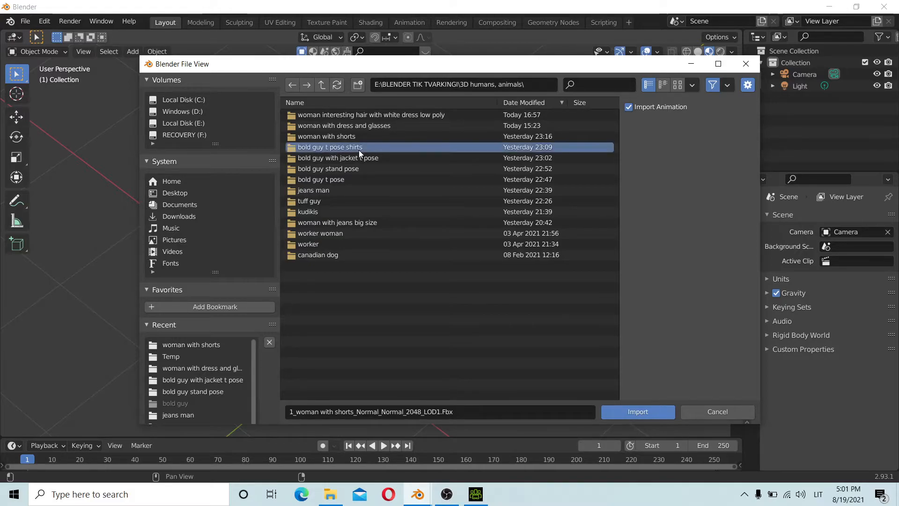
double_click(361, 148)
left_click(357, 124)
double_click(358, 124)
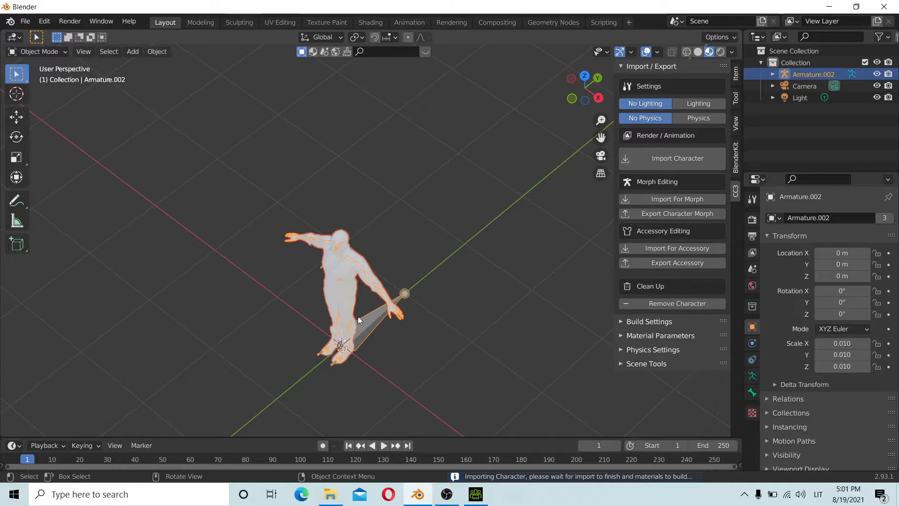
middle_click_drag(406, 242, 431, 175)
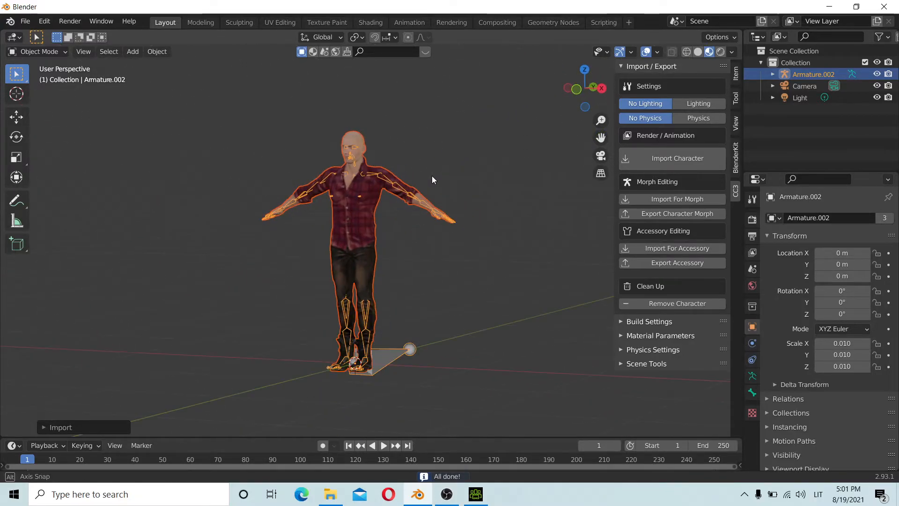
Select the man's mesh and examine its low-poly topology in Edit Mode, returning to Object Mode
left_click(406, 171)
scroll(397, 174, "up", 3)
left_click(382, 182)
key("Tab")
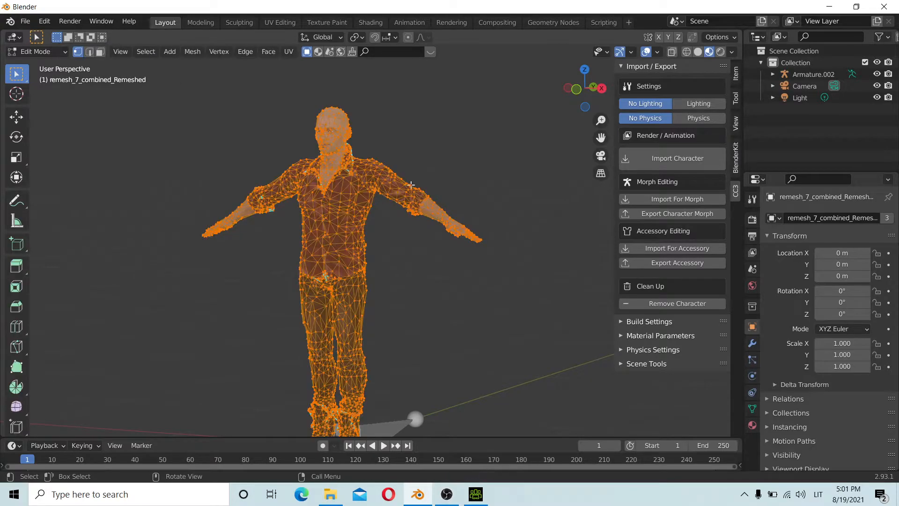
key("Tab")
left_click(38, 51)
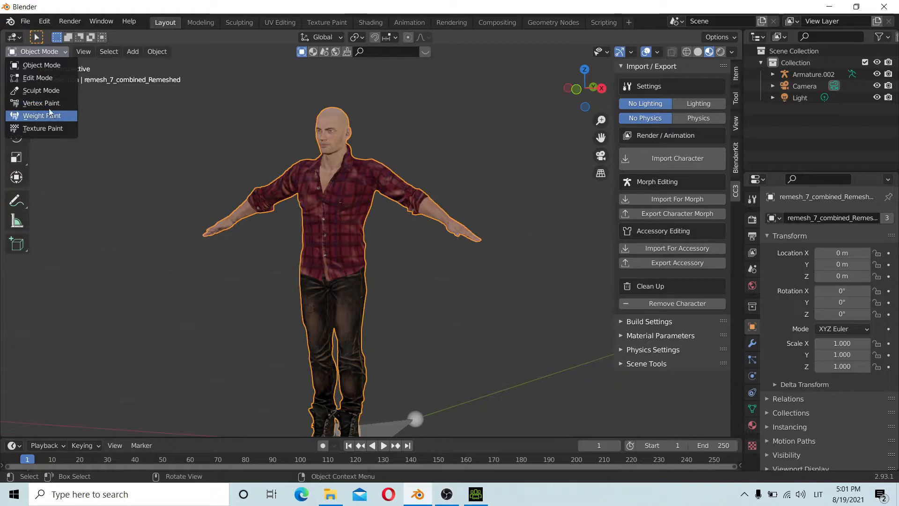
left_click(44, 51)
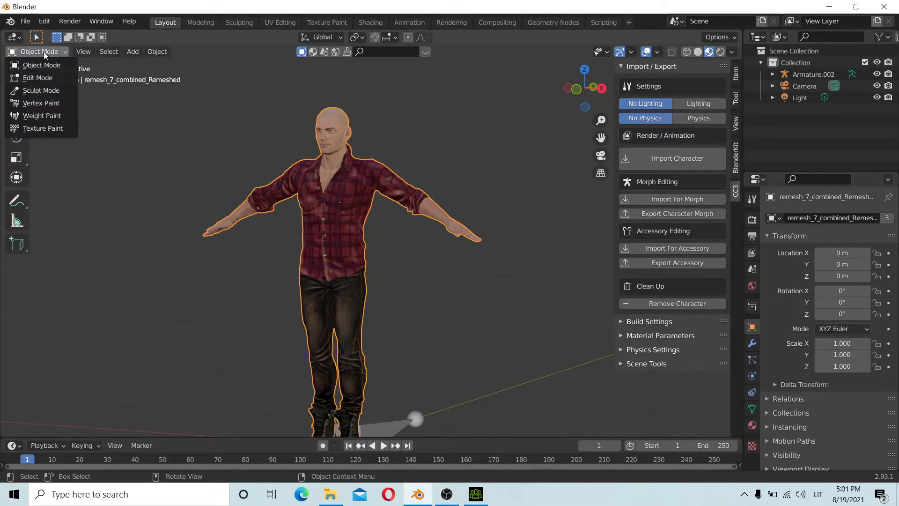
Select the man's armature and set its viewport display to In Front
left_click(817, 74)
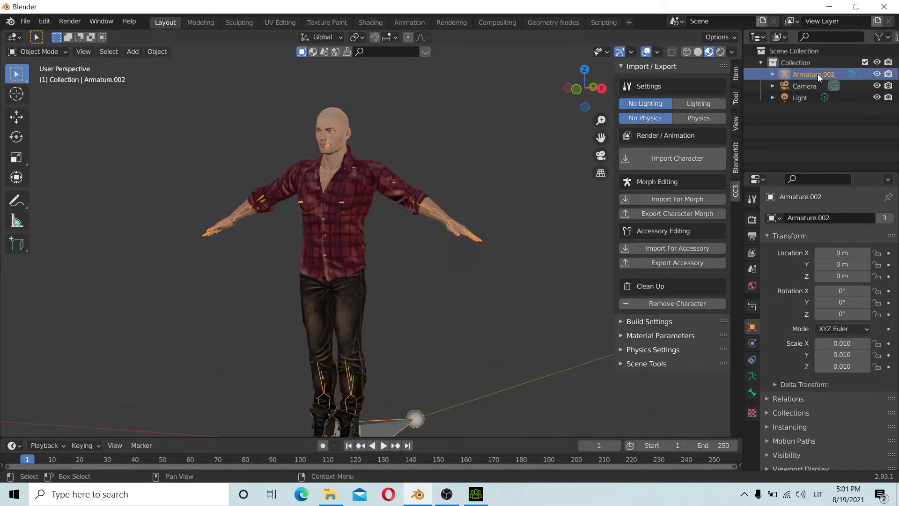
scroll(355, 197, "up", 5)
left_click(491, 218)
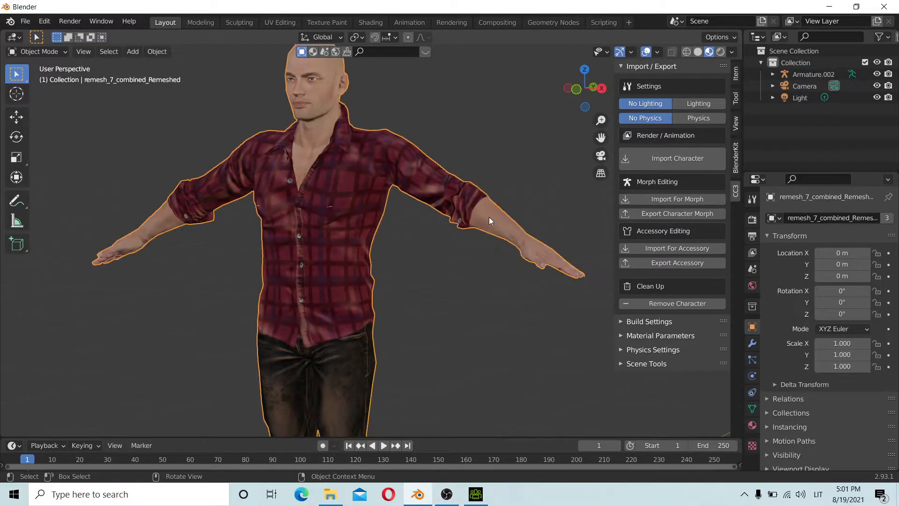
left_click(752, 408)
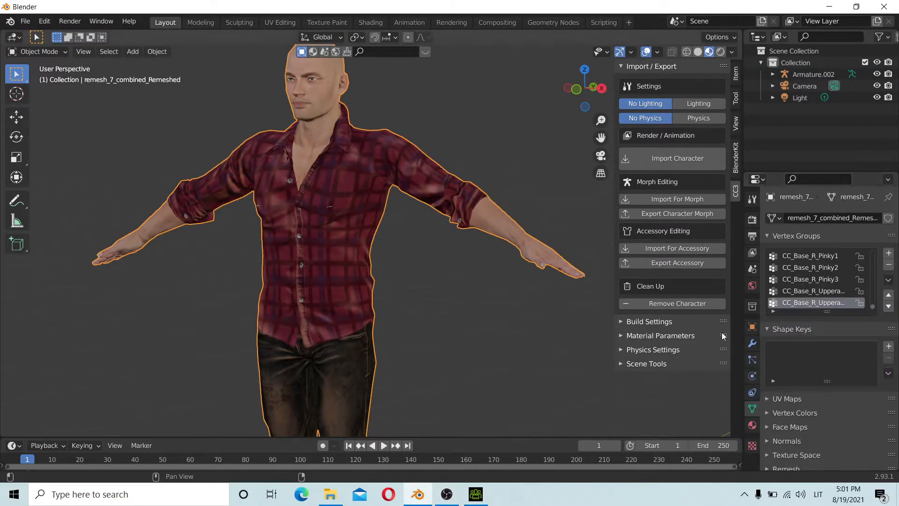
left_click(813, 74)
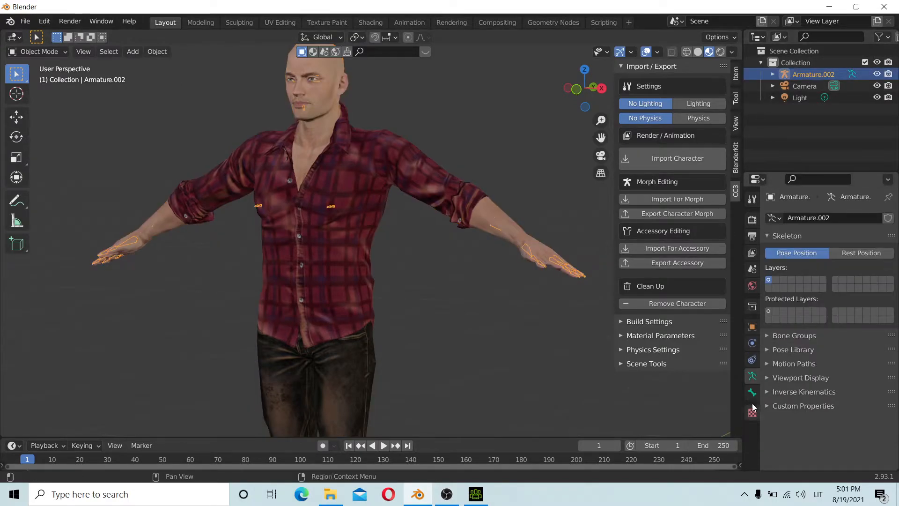
left_click(794, 377)
left_click(833, 447)
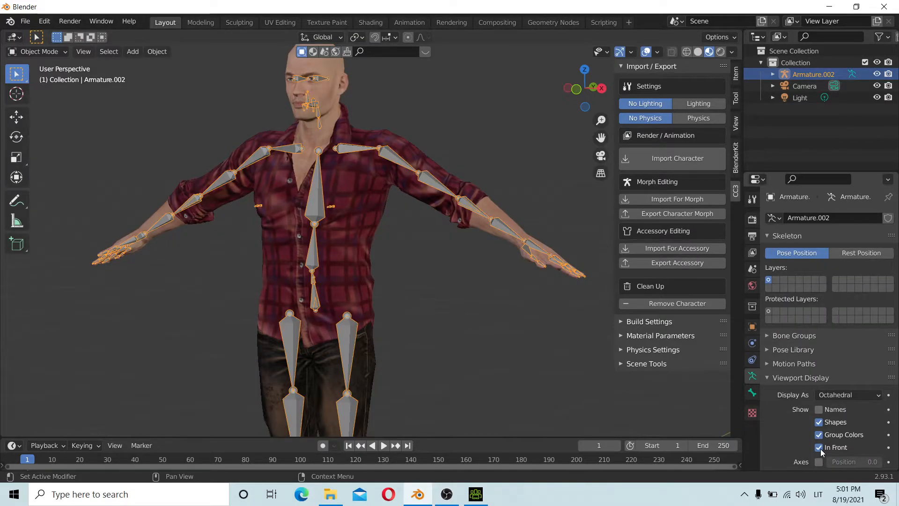
Put the armature in Pose Mode and rotate the bones of the man's left arm down beside his body
left_click(472, 212)
left_click(437, 189)
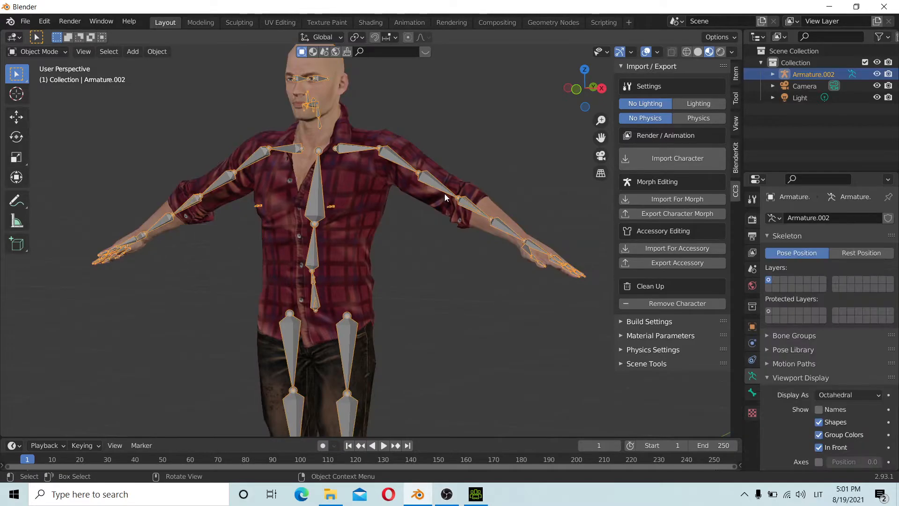
key("Tab")
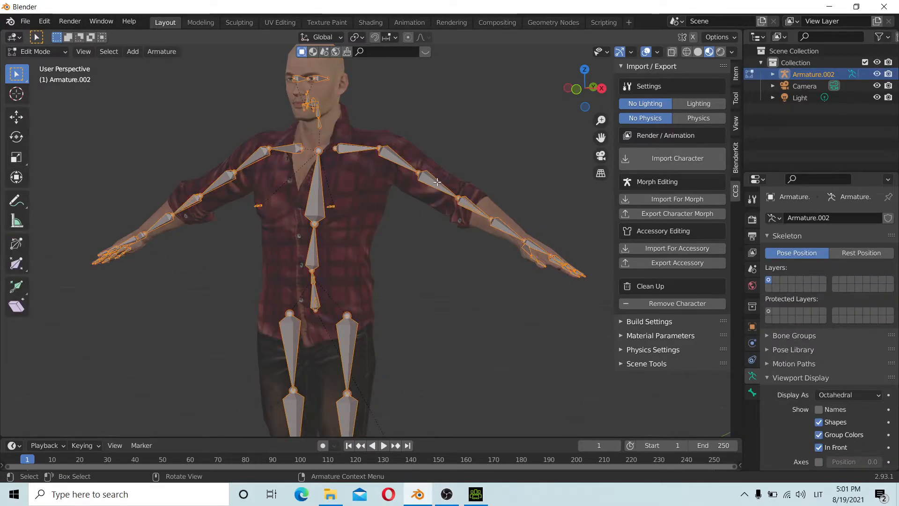
left_click(436, 181)
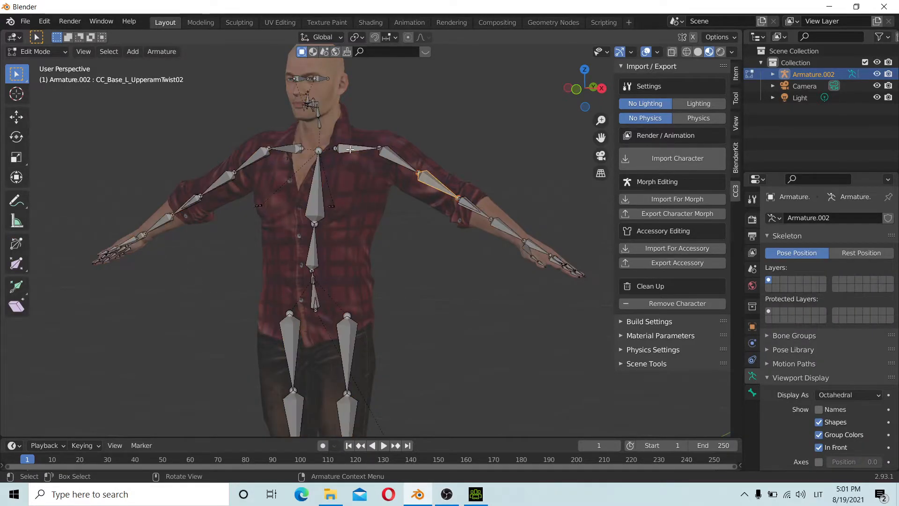
left_click(43, 52)
left_click(46, 89)
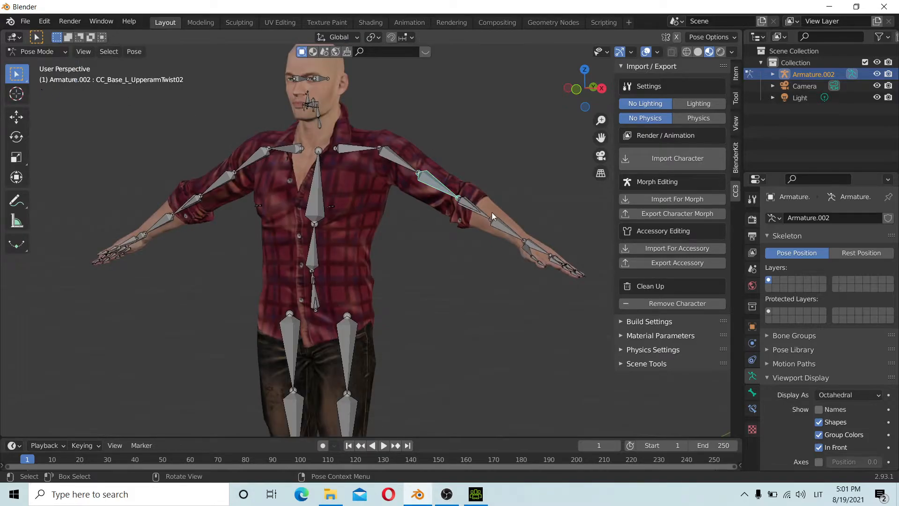
left_click(473, 206)
left_click_drag(585, 159, 408, 312)
key("r")
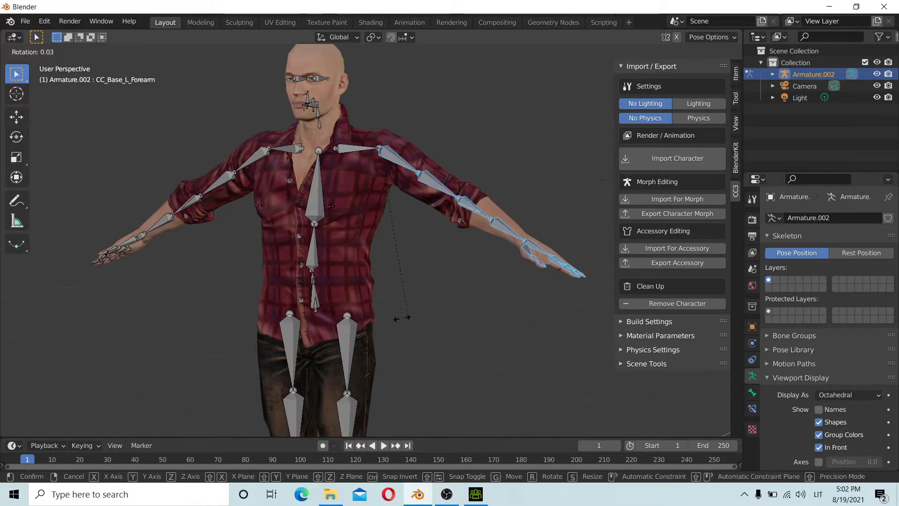
left_click(216, 346)
middle_click_drag(217, 346, 490, 210)
left_click(490, 213)
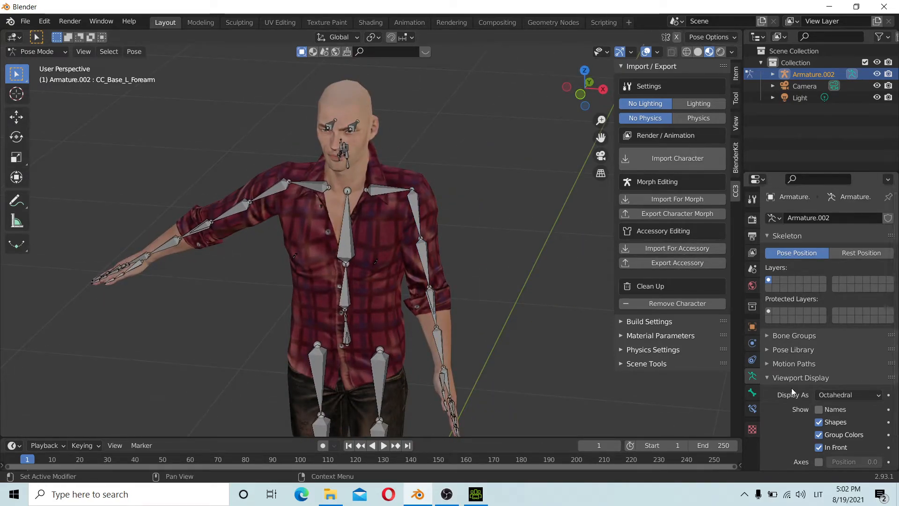
Create a pose library for the armature, add the current pose as new, enable Fake User, and apply the stored pose
left_click(766, 350)
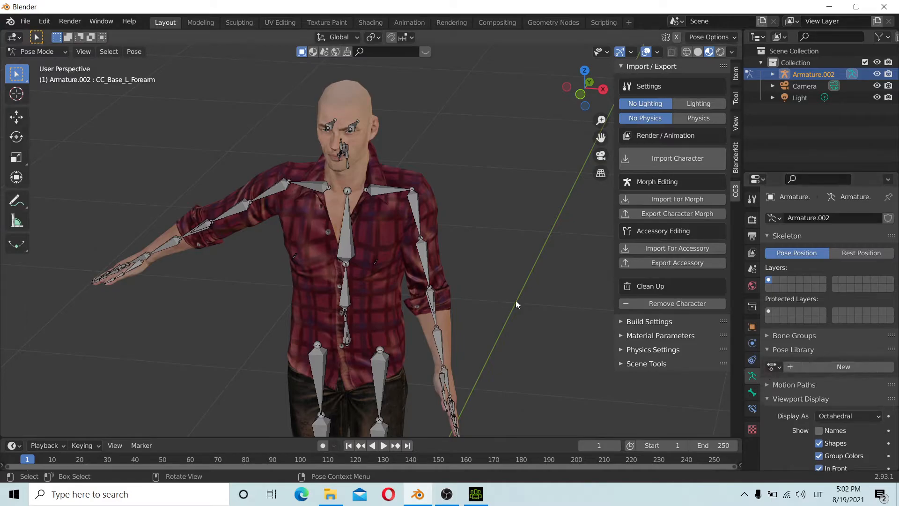
left_click(830, 370)
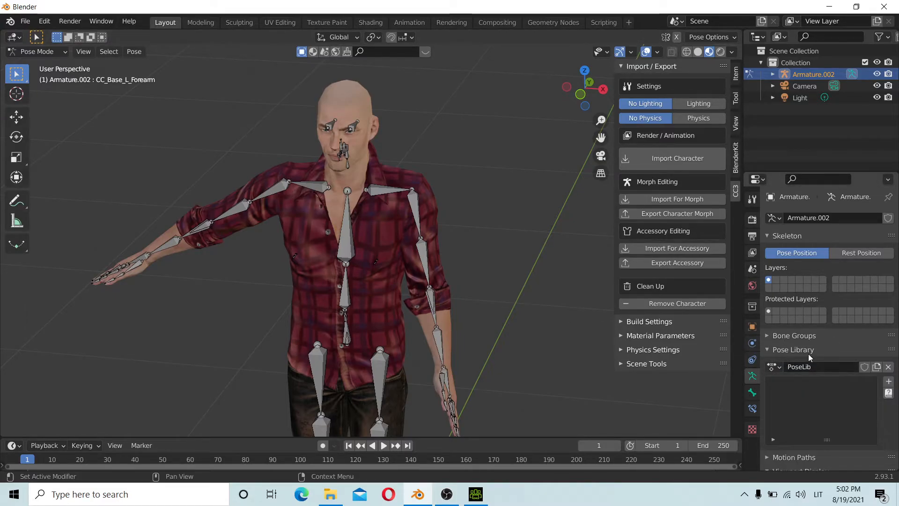
left_click(889, 382)
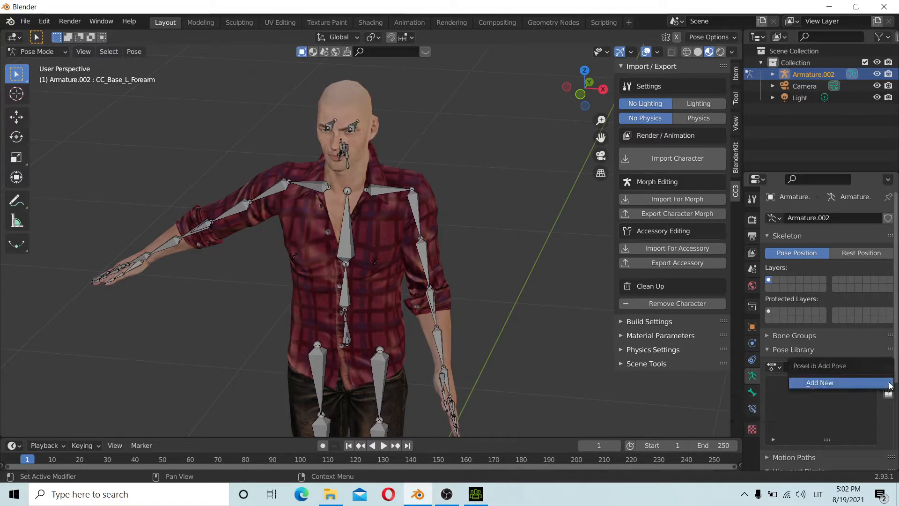
left_click(873, 384)
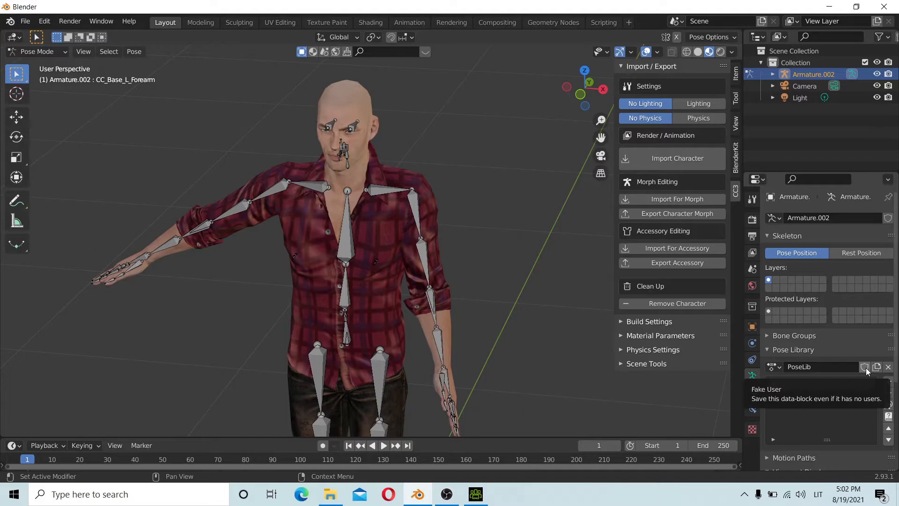
left_click(865, 368)
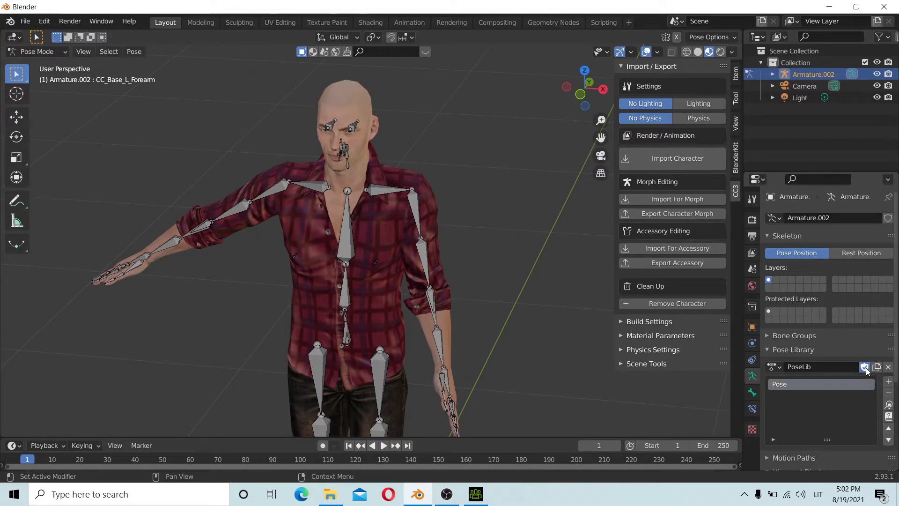
left_click(888, 405)
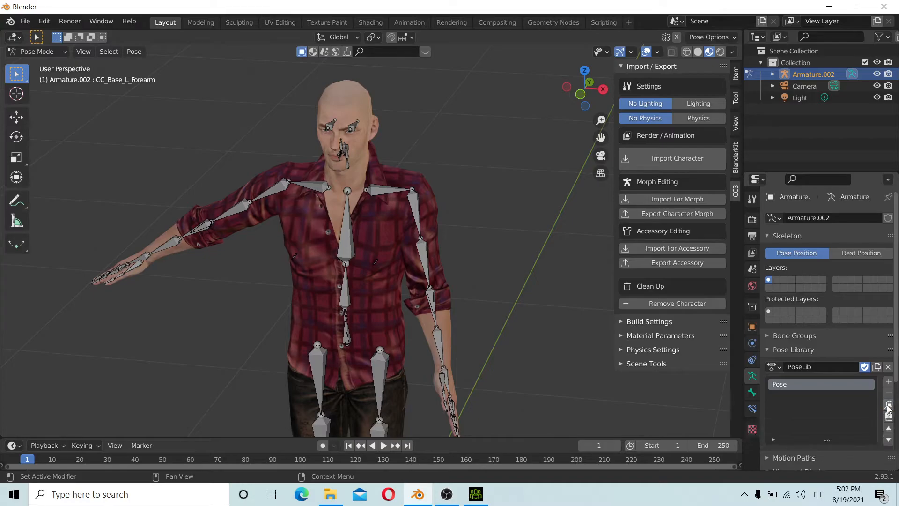
Return the armature to Object Mode, deselect it, and look over the posed man
left_click(37, 51)
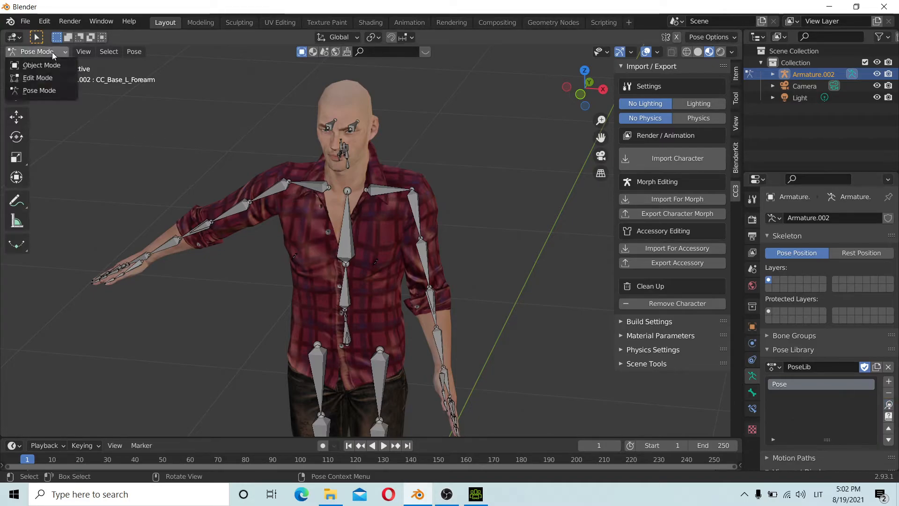
left_click(41, 65)
key("Tab")
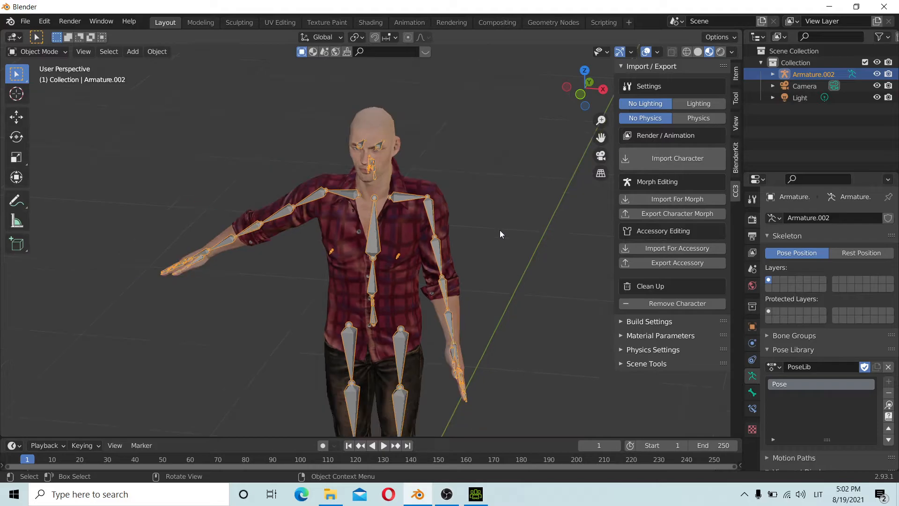
key("Tab")
left_click(566, 201)
middle_click_drag(516, 218, 474, 220)
key("Tab")
key("Tab")
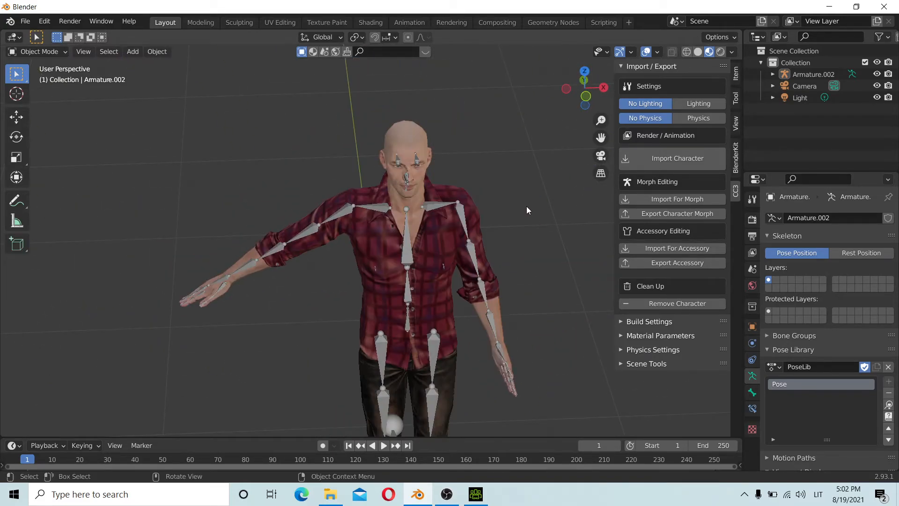
middle_click_drag(526, 209, 492, 225)
Check the dressed avatar in Character Creator 3 and switch back to Blender
left_click(479, 497)
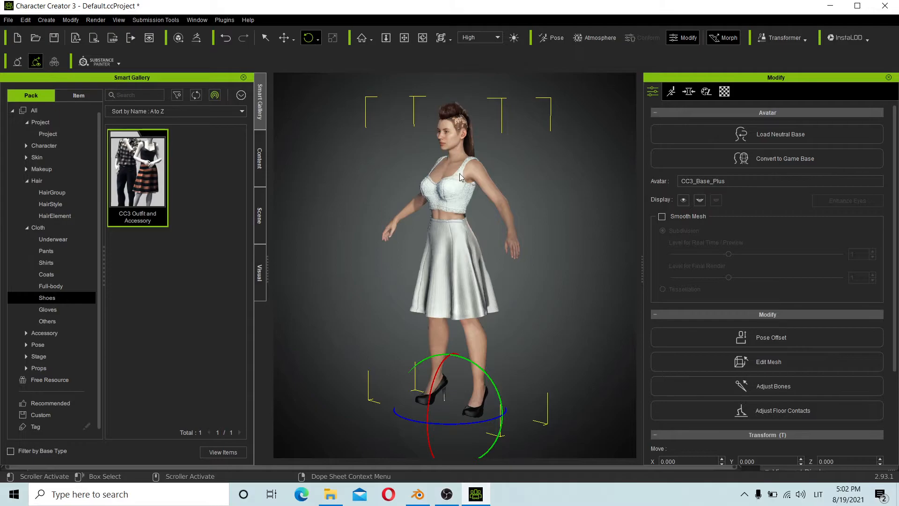
left_click(417, 494)
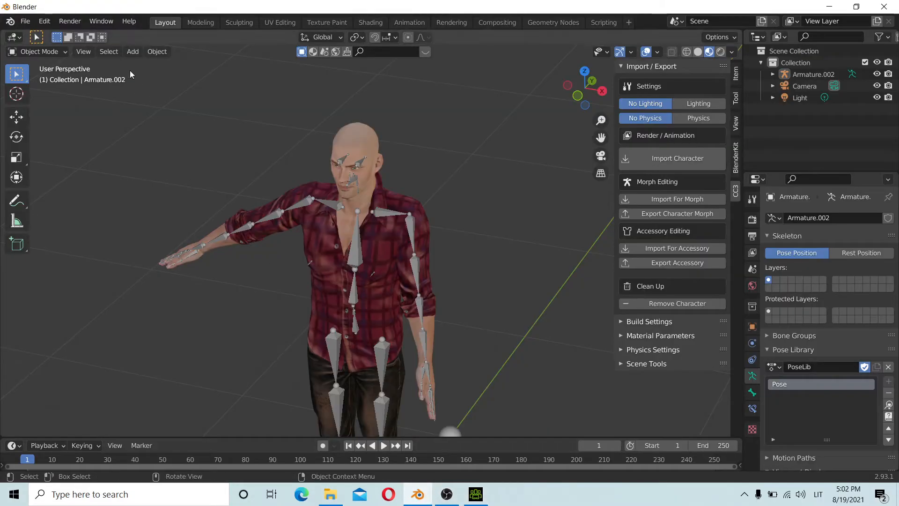
Delete the man in the plaid shirt together with his armature
scroll(482, 184, "down", 3)
left_click_drag(502, 133, 331, 370)
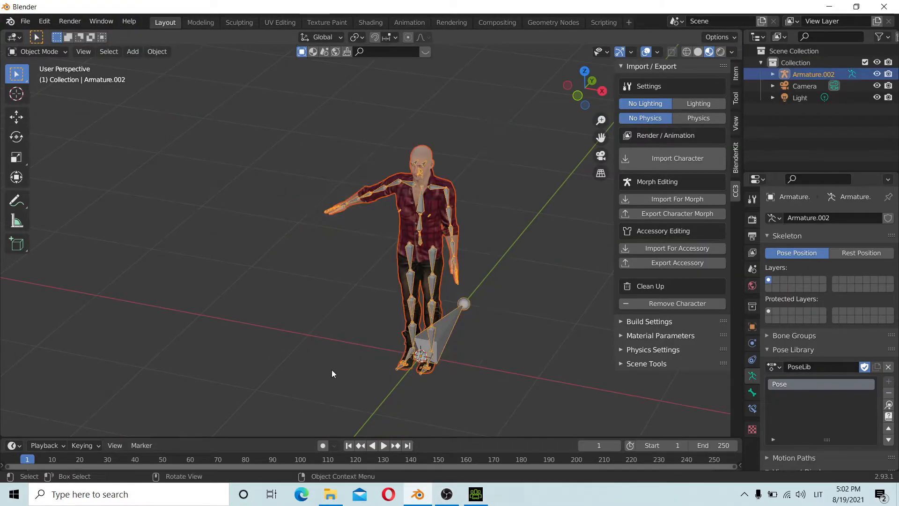
key("Delete")
Start a CC3 character import and point the file browser to the E:\BLENDER TIK TVARKINGI\ folder
left_click(26, 21)
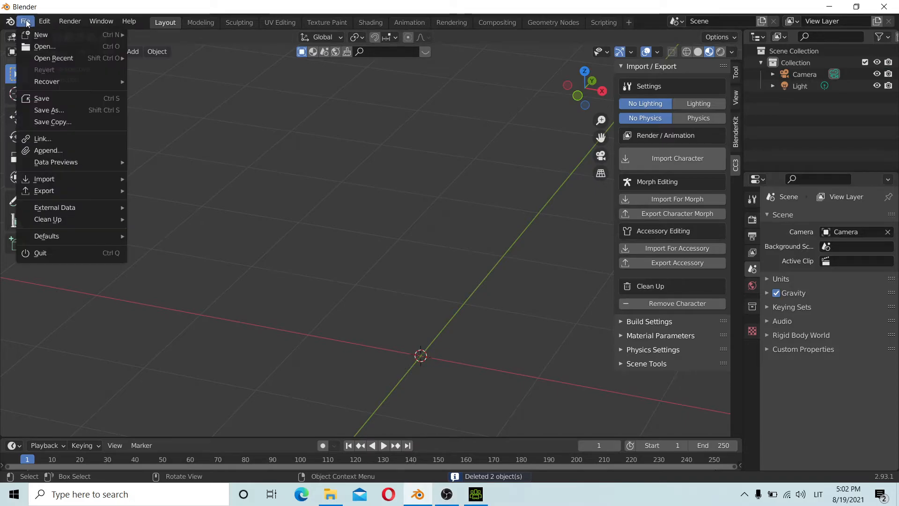
mouse_move(88, 180)
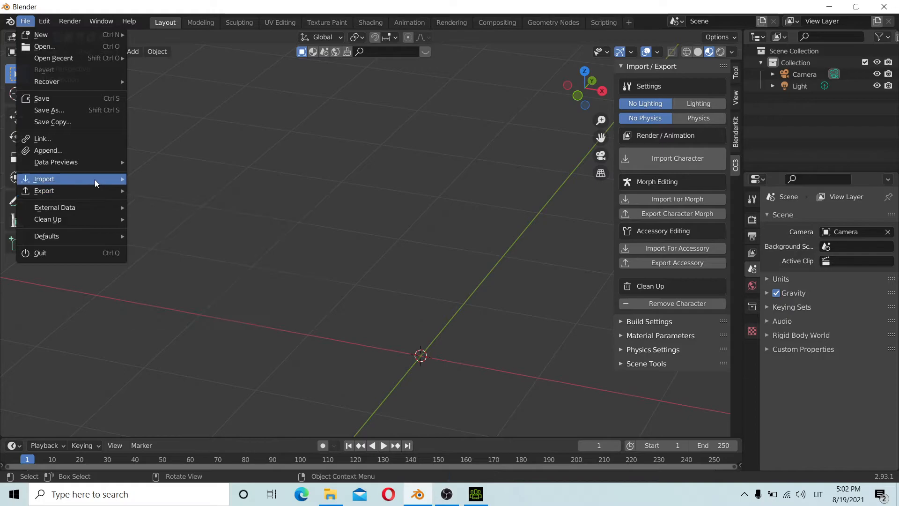
left_click(693, 159)
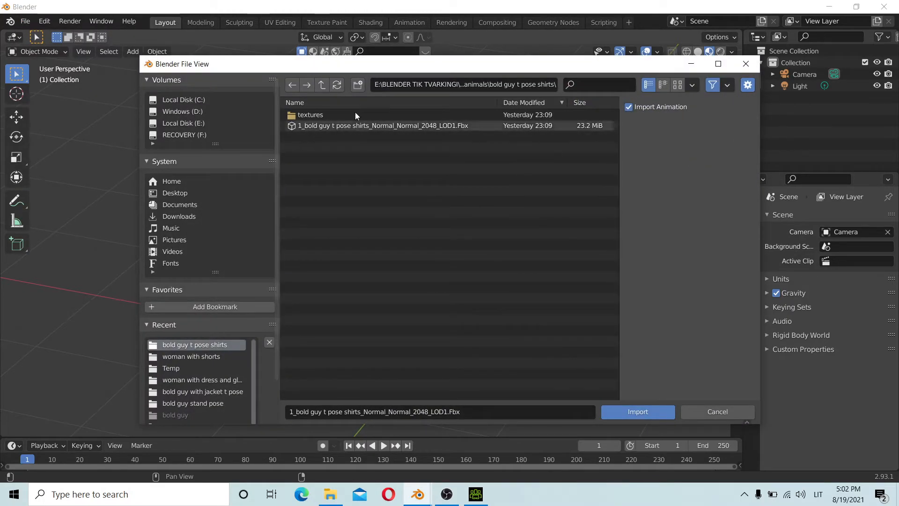
left_click(424, 84)
left_click(459, 86)
left_click_drag(459, 87, 558, 88)
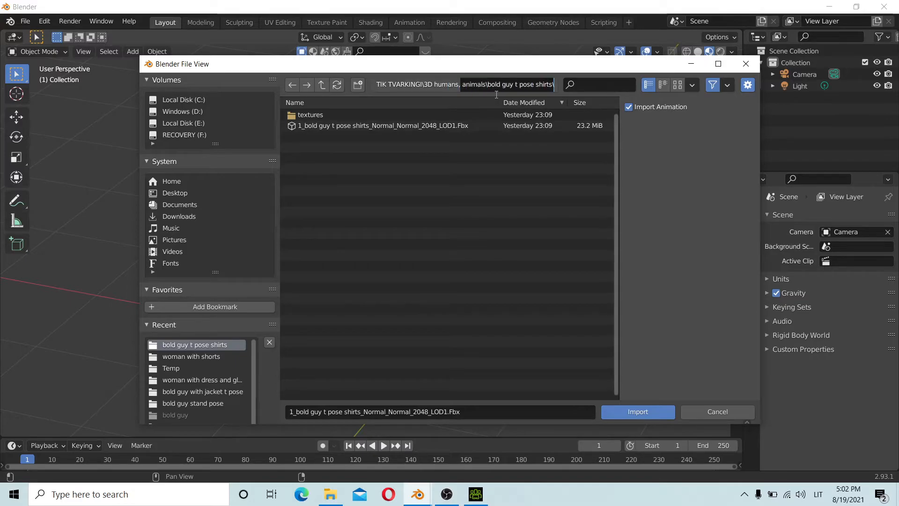
left_click(465, 86)
left_click_drag(436, 84, 614, 82)
key("BackSpace")
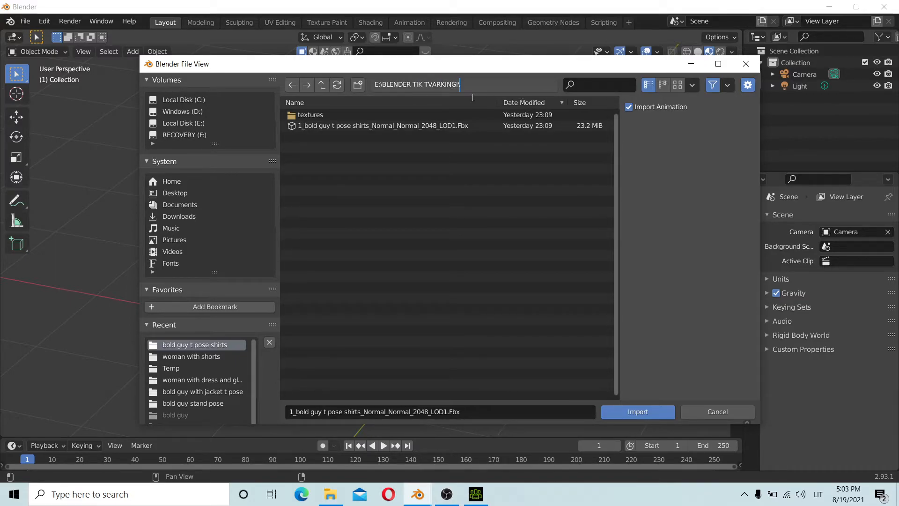
key("Return")
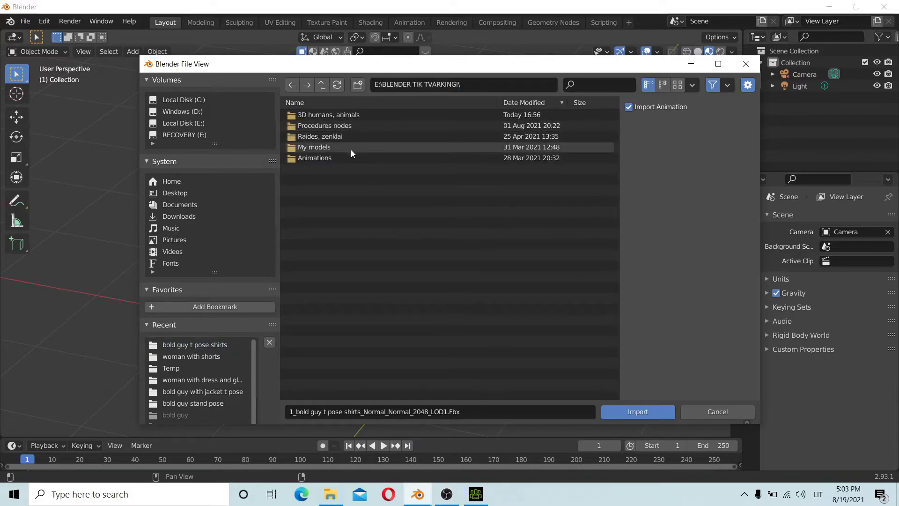
Import the character FBX from the "woman interesting hair with white dress low poly" folder inside "3D humans, animals"
double_click(358, 114)
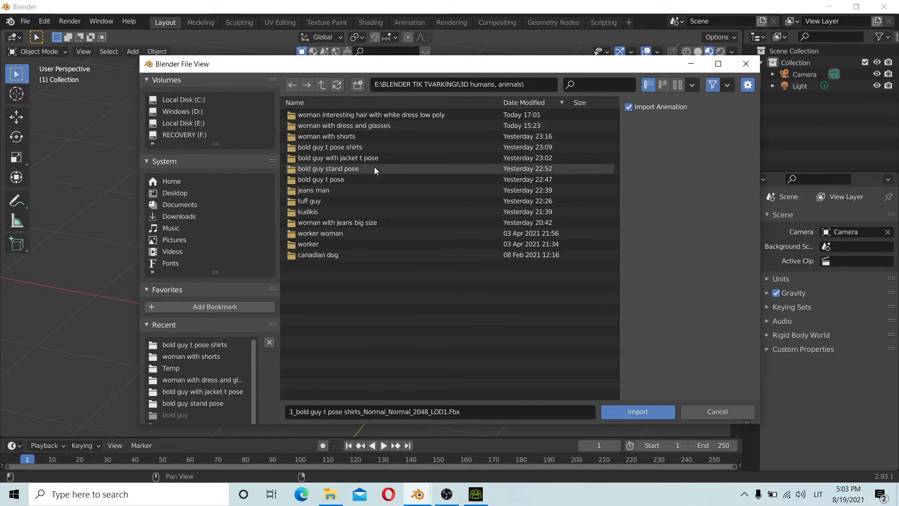
double_click(386, 116)
double_click(383, 124)
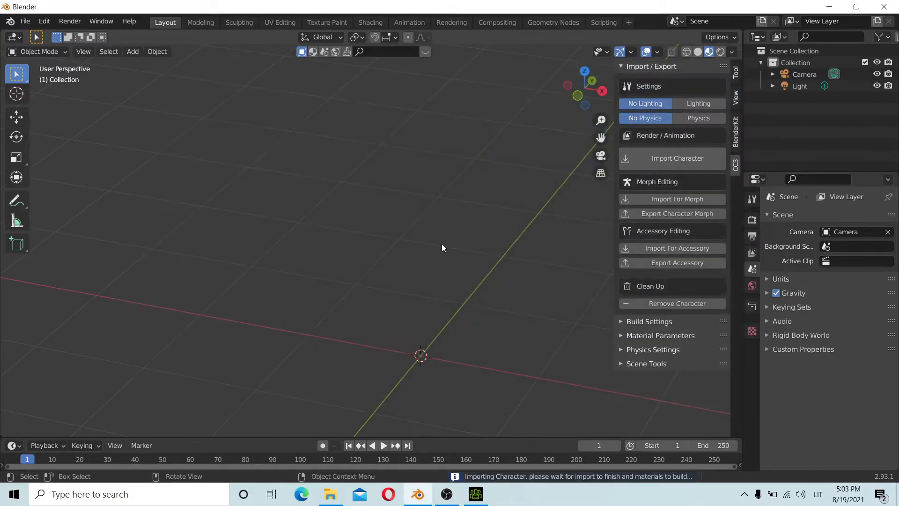
scroll(438, 299, "down", 3)
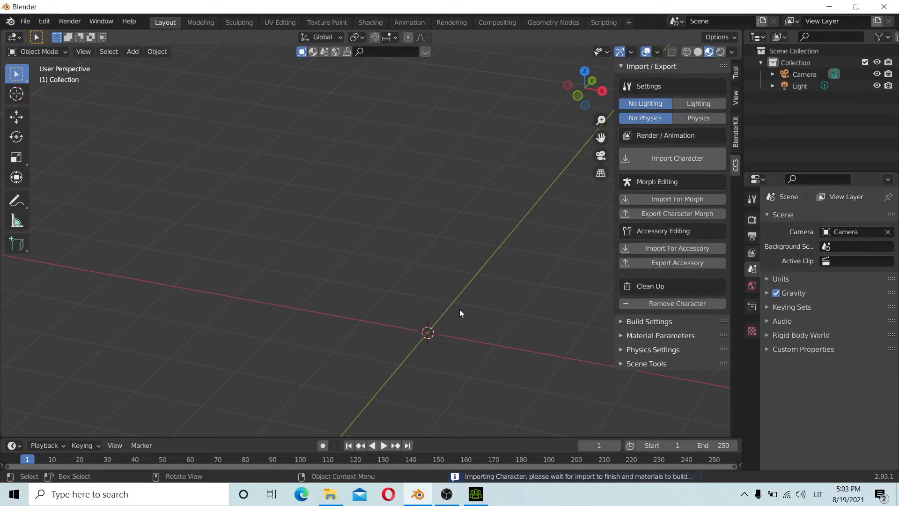
middle_click_drag(407, 260, 431, 226)
scroll(433, 211, "up", 2)
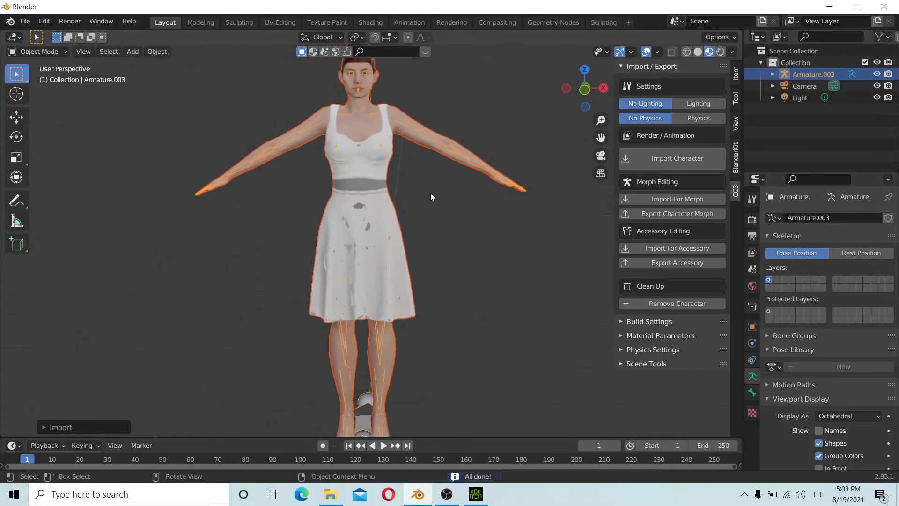
Deselect the imported woman and examine her face, hair, dress and legs from several angles
left_click(435, 202)
middle_click_drag(408, 164, 290, 198)
scroll(294, 140, "up", 3)
scroll(294, 131, "down", 1)
middle_click_drag(294, 128, 324, 248)
scroll(375, 283, "up", 5)
scroll(374, 287, "down", 5)
middle_click_drag(405, 313, 501, 313)
scroll(434, 324, "down", 2)
scroll(413, 348, "up", 3)
scroll(413, 345, "up", 4)
middle_click_drag(396, 314, 466, 312)
scroll(454, 314, "down", 3)
middle_click_drag(260, 259, 282, 324)
scroll(327, 315, "down", 5)
scroll(318, 341, "up", 3)
scroll(316, 270, "up", 8)
Select the woman's mesh, inspect the dress topology around the waist and skirt in Edit Mode, and return to Object Mode
left_click(283, 296)
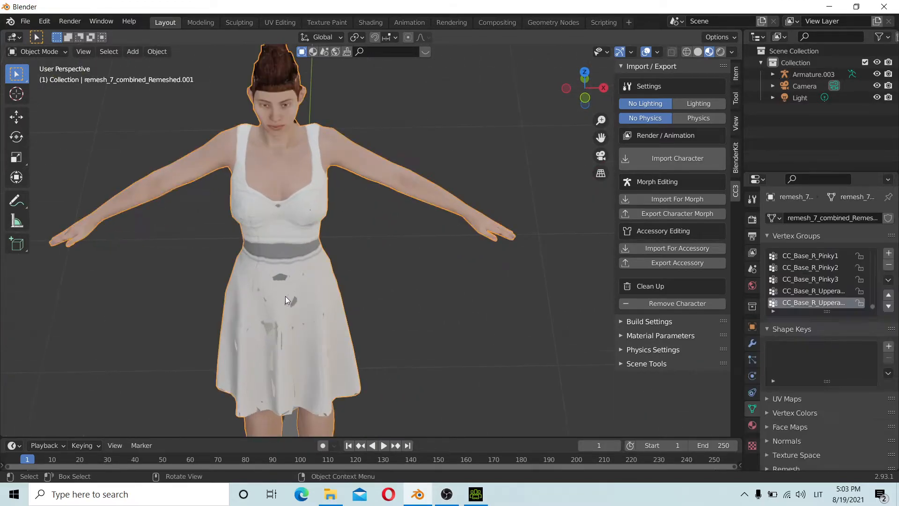
scroll(297, 300, "up", 3)
key("Tab")
key("Tab")
key("Tab")
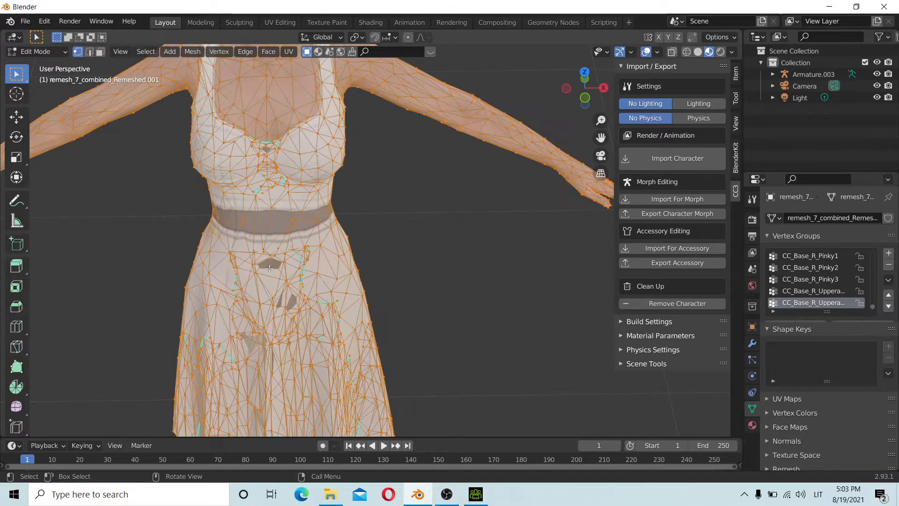
scroll(279, 271, "up", 3)
left_click(280, 271)
middle_click_drag(280, 271, 250, 248)
scroll(250, 247, "down", 8)
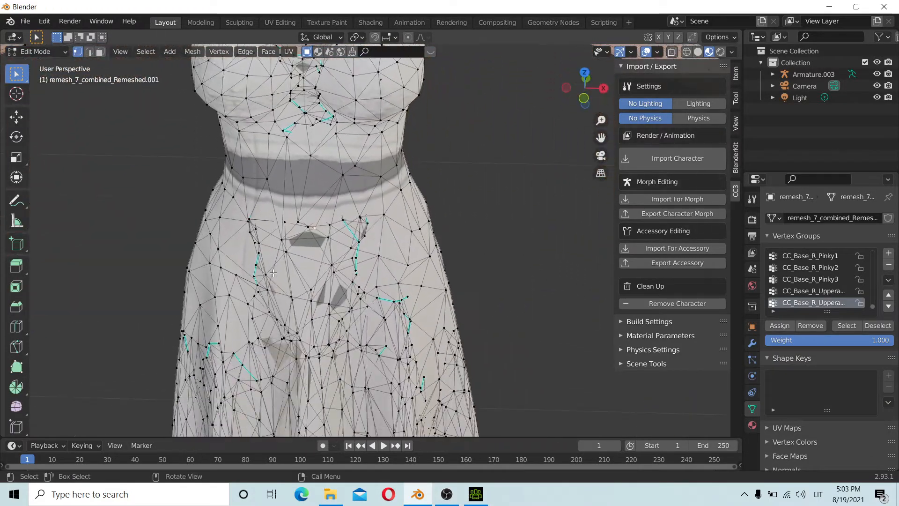
key("Tab")
Examine the low-poly woman from all around, both close up and from a distance, and deselect her
middle_click_drag(339, 288, 266, 274)
scroll(358, 280, "down", 4)
scroll(339, 268, "up", 7)
scroll(339, 269, "down", 4)
scroll(426, 296, "up", 6)
scroll(426, 297, "down", 5)
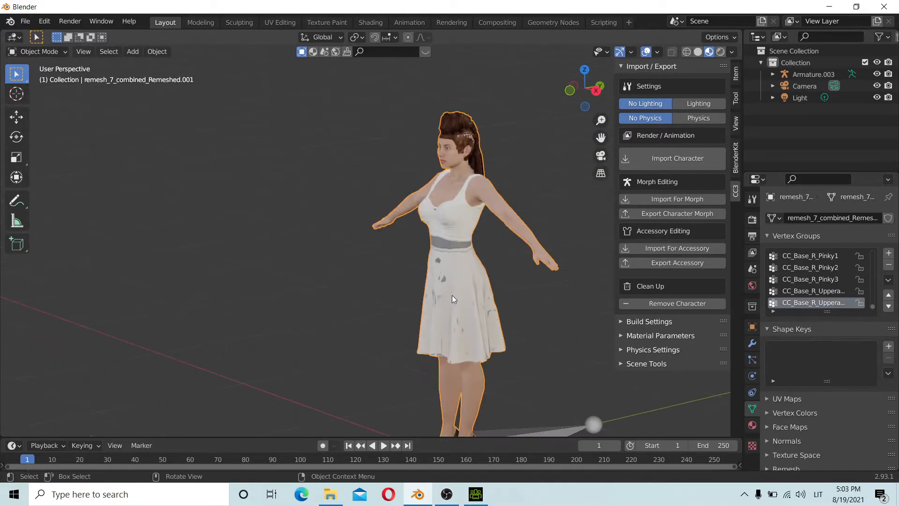
middle_click_drag(451, 295, 380, 300)
scroll(380, 301, "down", 4)
scroll(554, 293, "down", 2)
middle_click_drag(554, 293, 440, 314)
scroll(471, 323, "up", 11)
scroll(439, 313, "down", 8)
middle_click_drag(335, 240, 472, 248)
scroll(466, 142, "down", 2)
middle_click_drag(467, 143, 466, 194)
scroll(433, 231, "down", 9)
left_click(471, 233)
middle_click_drag(471, 233, 520, 239)
scroll(416, 223, "up", 8)
scroll(394, 240, "down", 6)
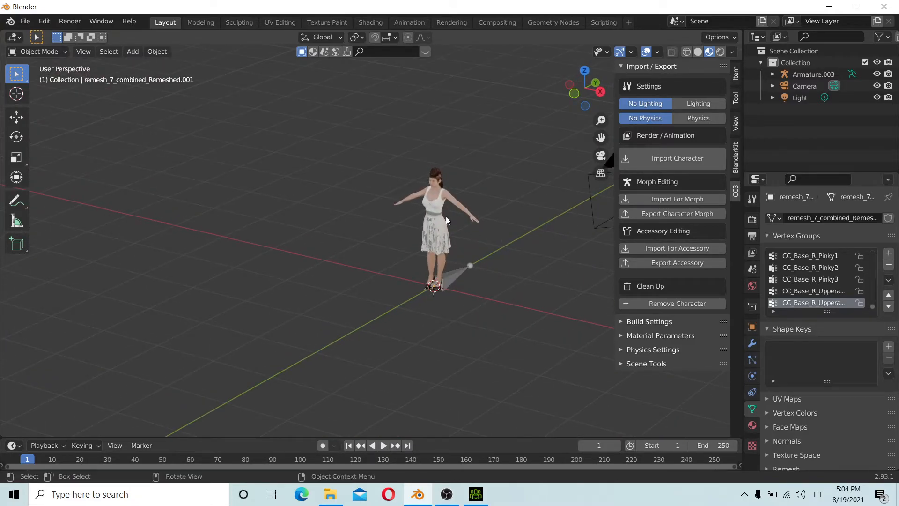
scroll(446, 215, "down", 3)
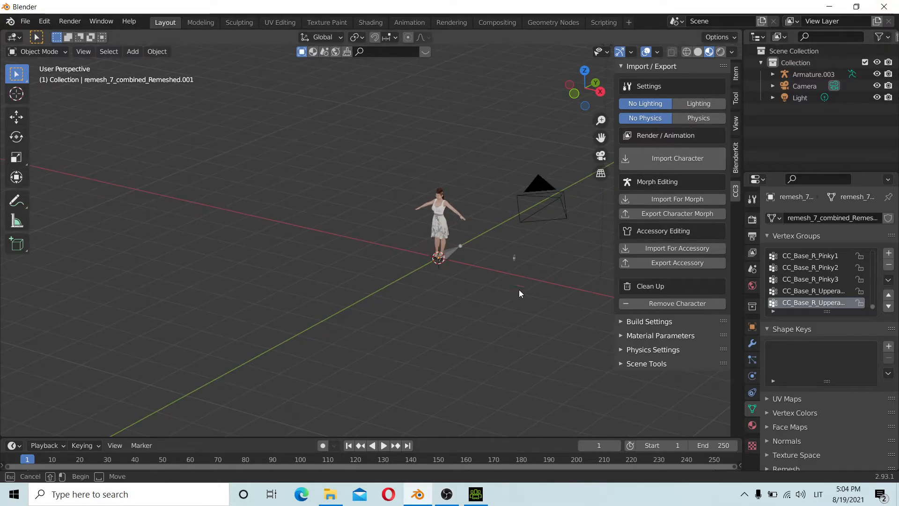
Switch to Character Creator 3 and show the Pose category of the Smart Gallery
left_click(481, 493)
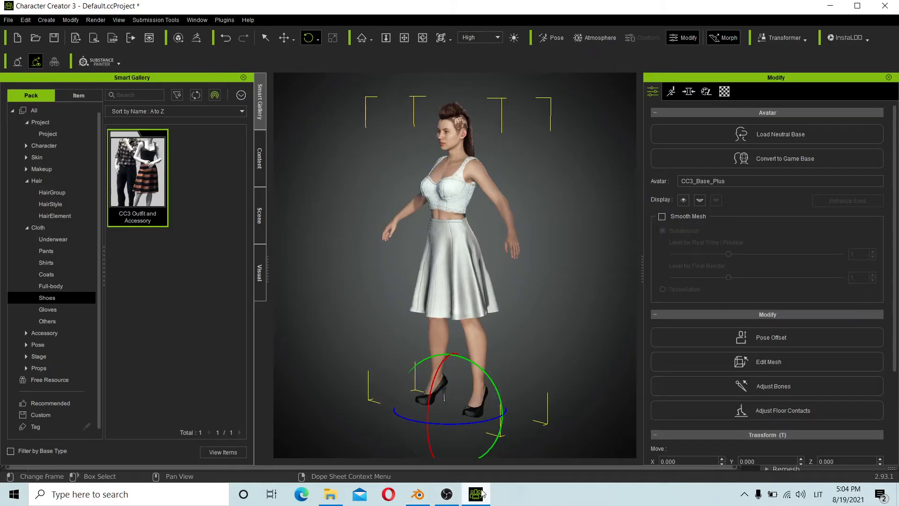
left_click(8, 20)
mouse_move(46, 20)
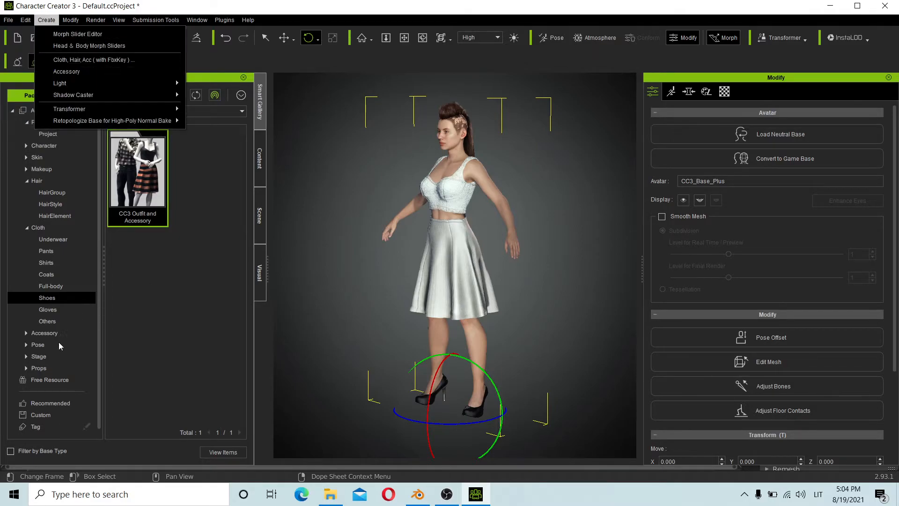
left_click(41, 342)
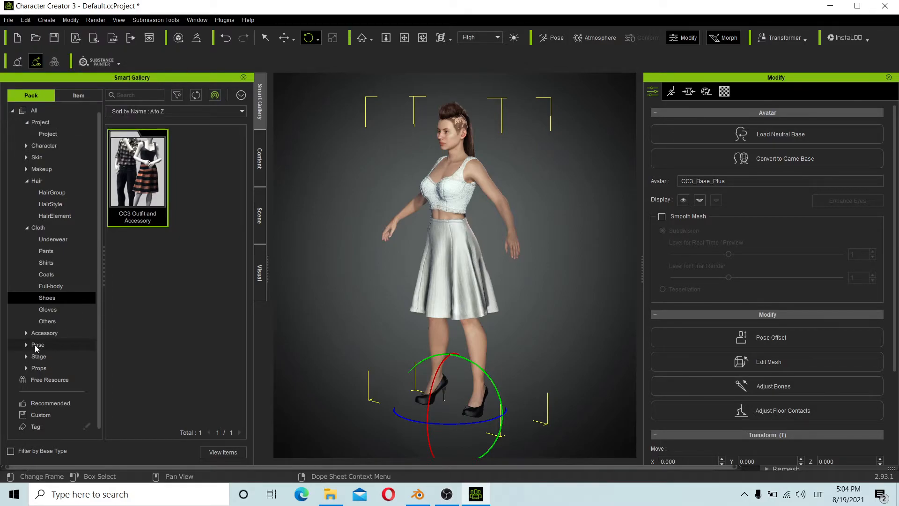
left_click(35, 344)
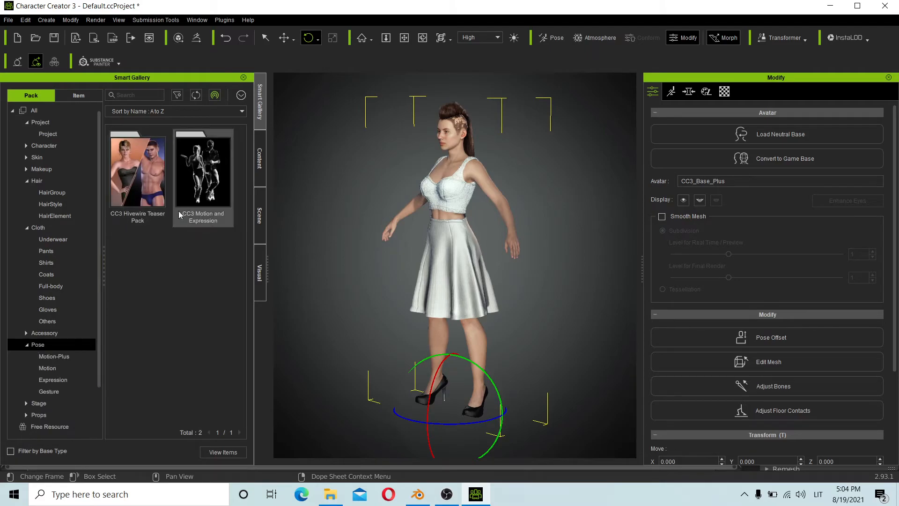
Look through the contents of the CC3 Hivewire Teaser Pack and return to the pose packs
left_click(155, 174)
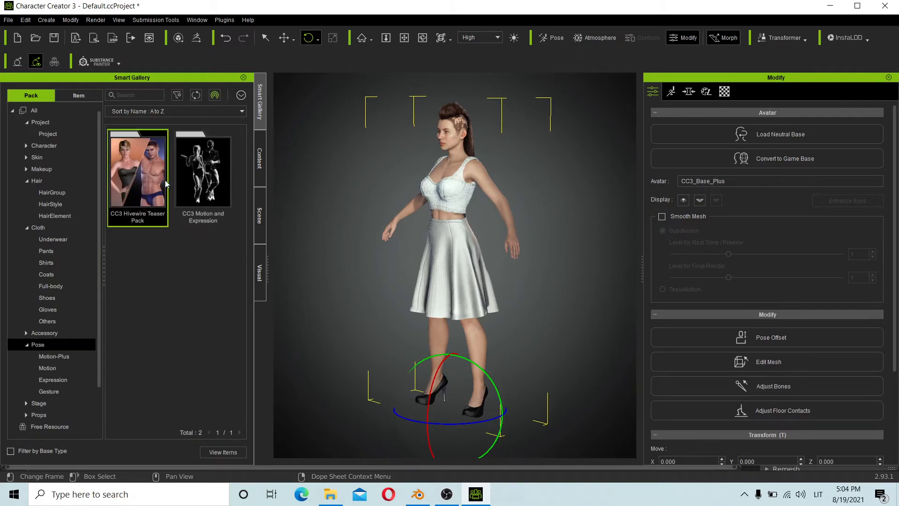
double_click(147, 165)
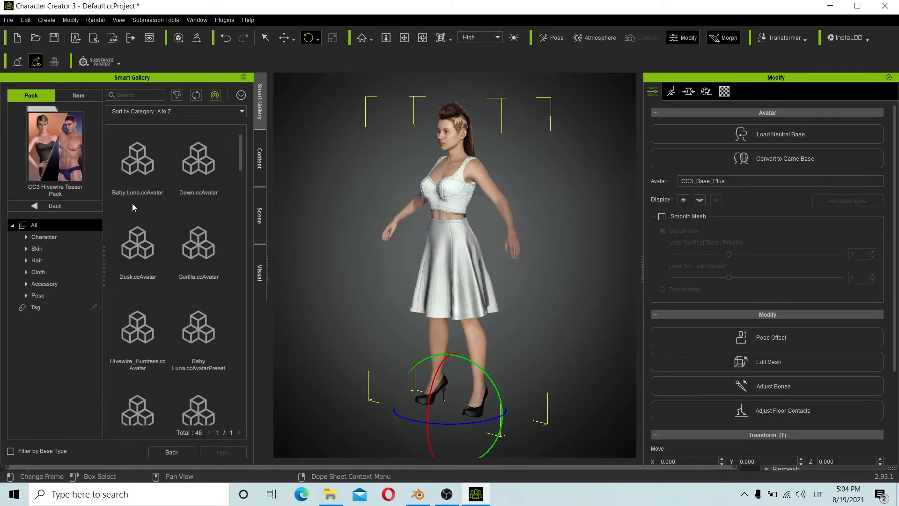
left_click_drag(241, 148, 246, 357)
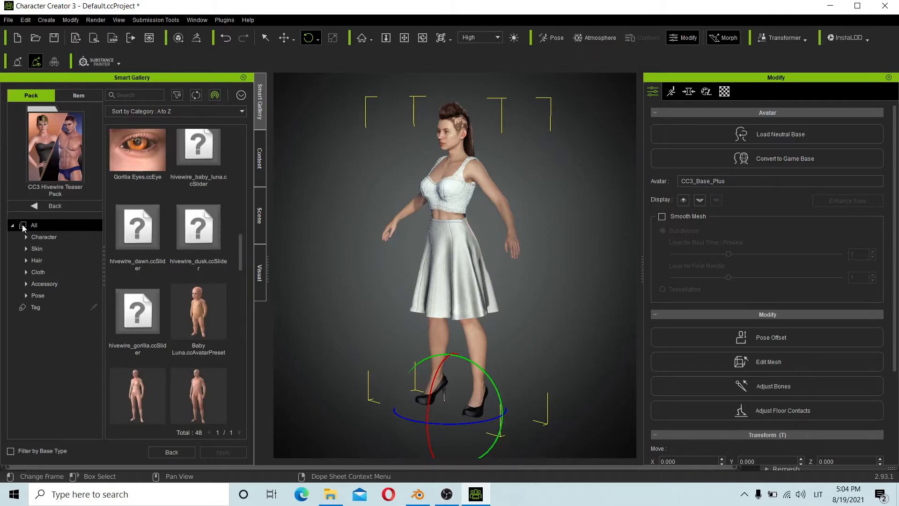
left_click(42, 207)
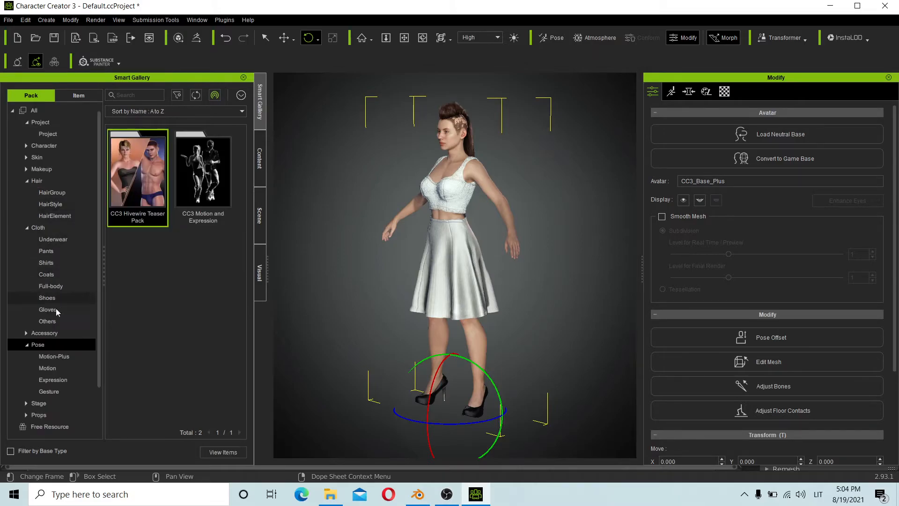
Open the CC3 Motion and Expression pack and apply the Sports_Surfing pose to the avatar
double_click(202, 170)
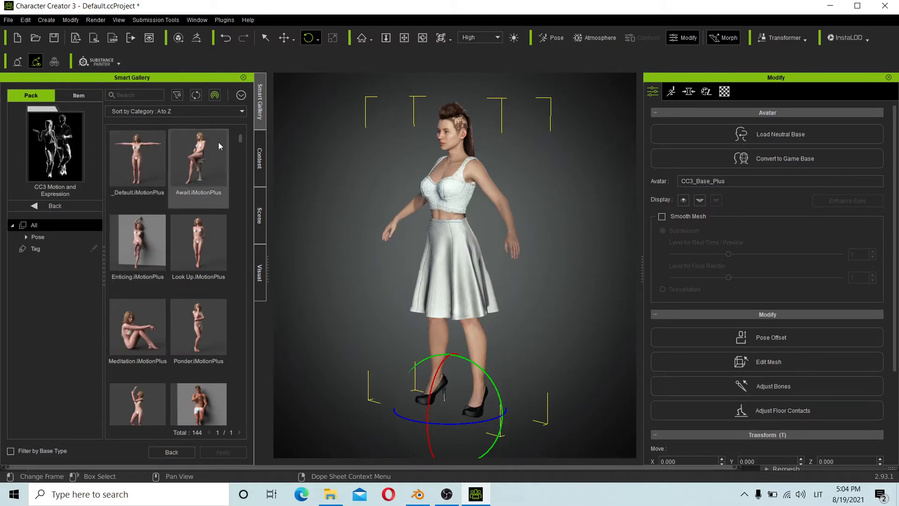
left_click_drag(241, 140, 248, 160)
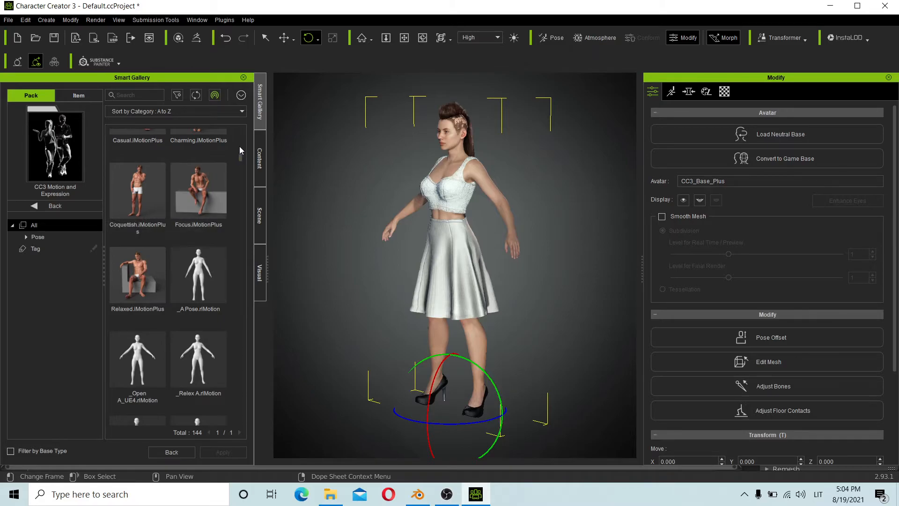
left_click_drag(242, 159, 250, 223)
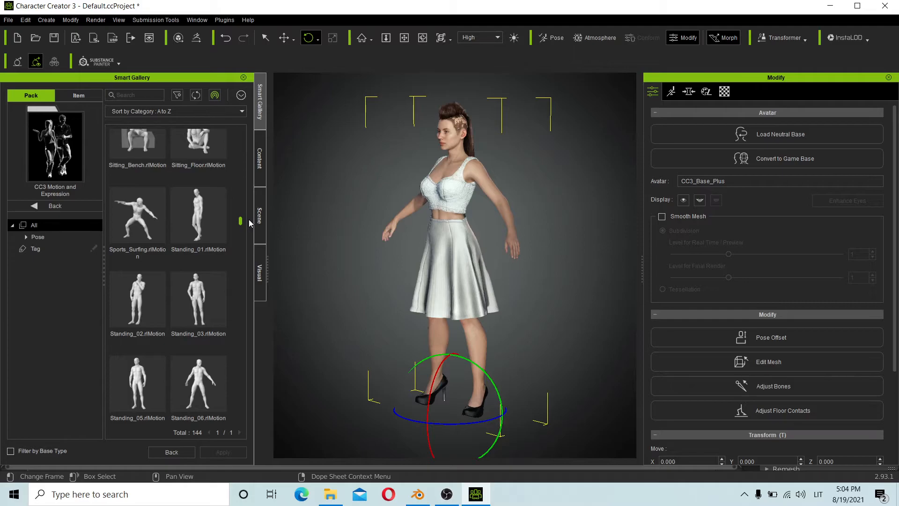
left_click(135, 209)
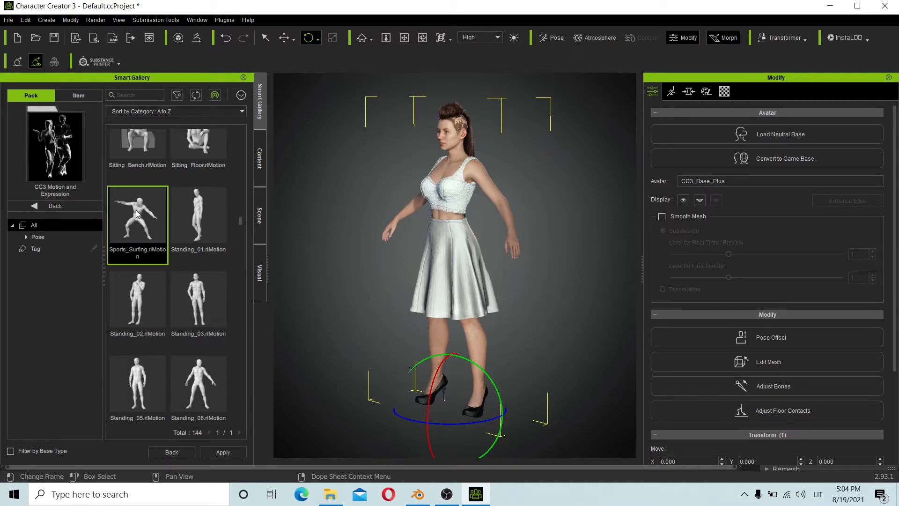
left_click_drag(136, 210, 427, 229)
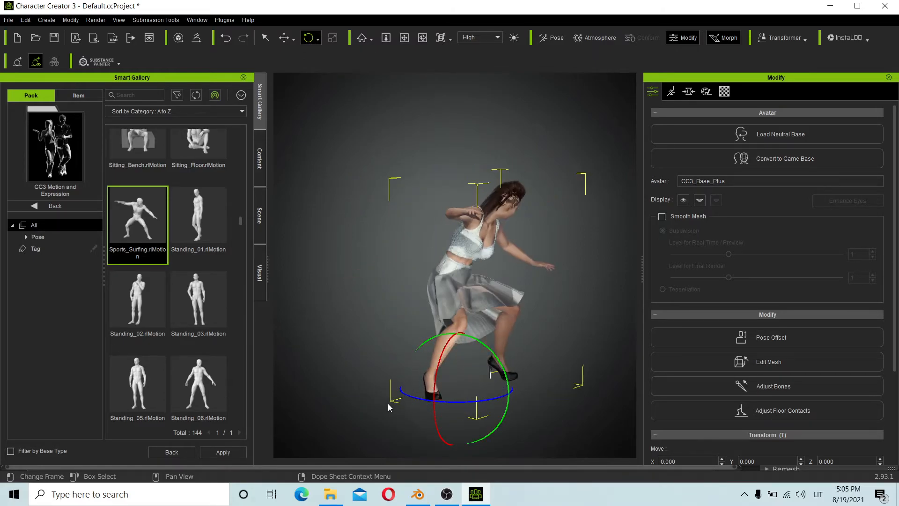
Try the Hands pose on the avatar, and replace it with the Model pose
left_click_drag(241, 223, 242, 238)
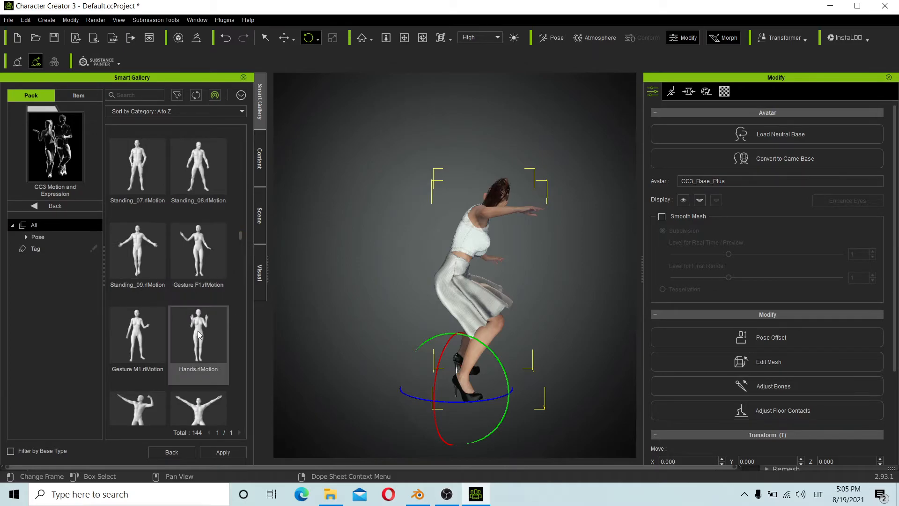
left_click_drag(187, 328, 458, 288)
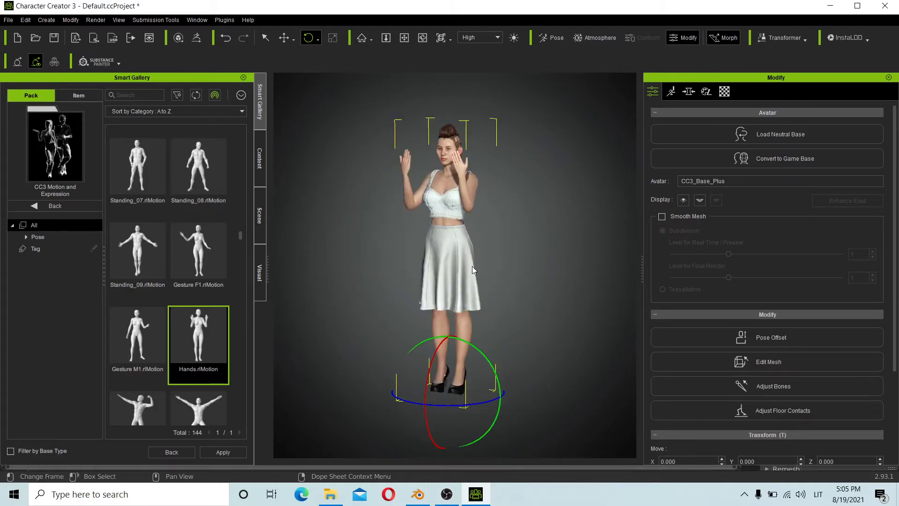
left_click_drag(240, 235, 249, 167)
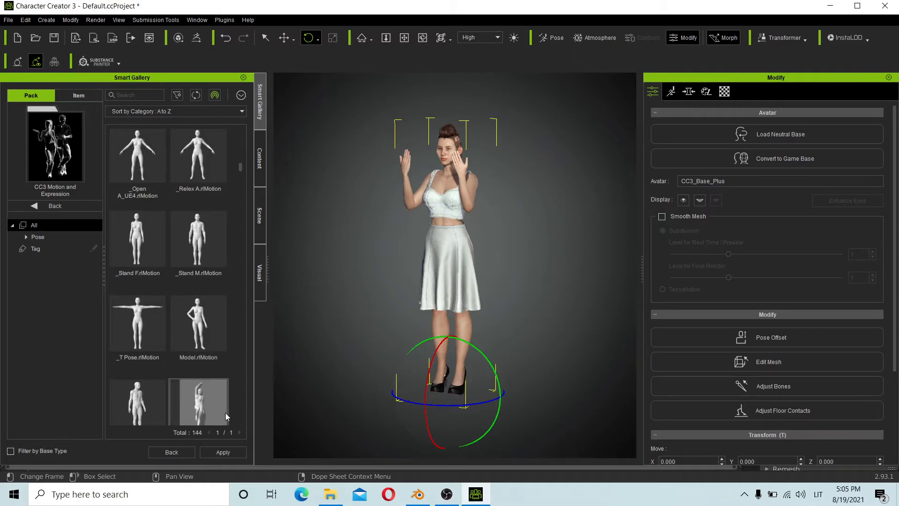
left_click_drag(189, 329, 434, 285)
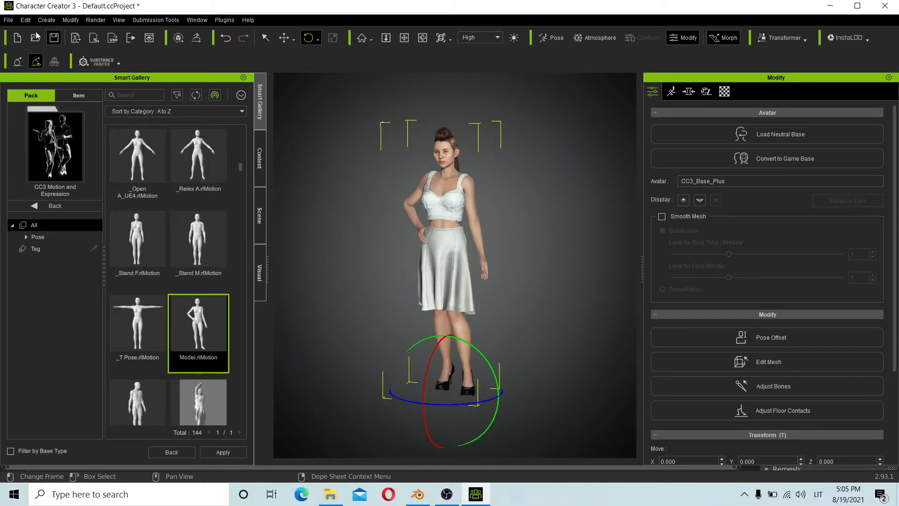
Set up an FBX clothed-character export of the posed avatar for Blender with Mesh and Motion, and disable InstaLOD
left_click(10, 22)
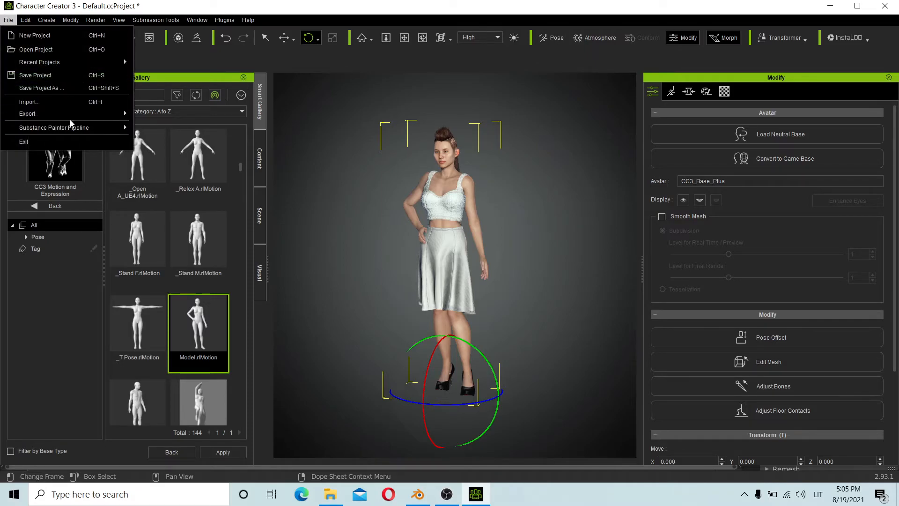
mouse_move(72, 117)
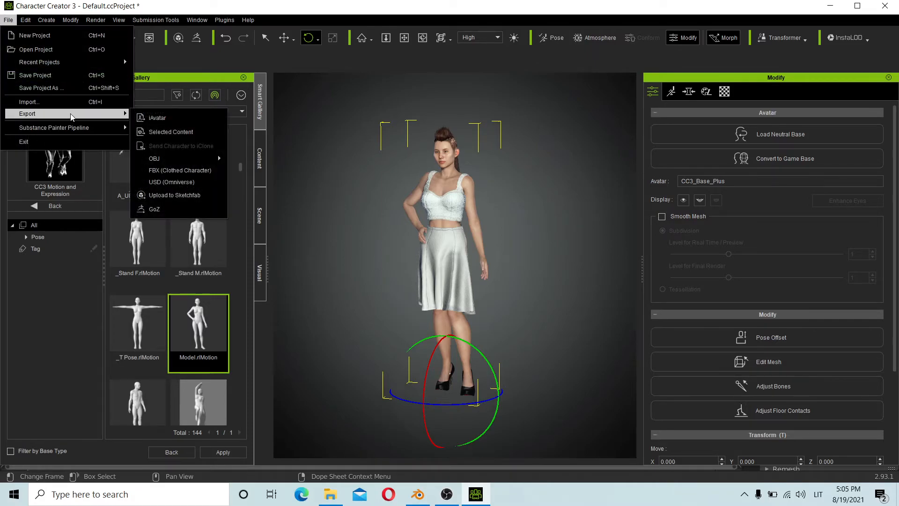
left_click(192, 171)
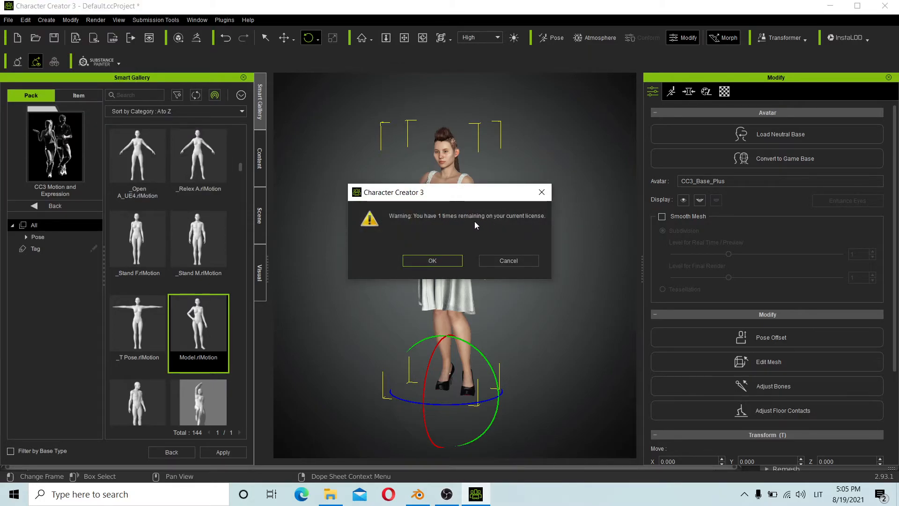
left_click(433, 260)
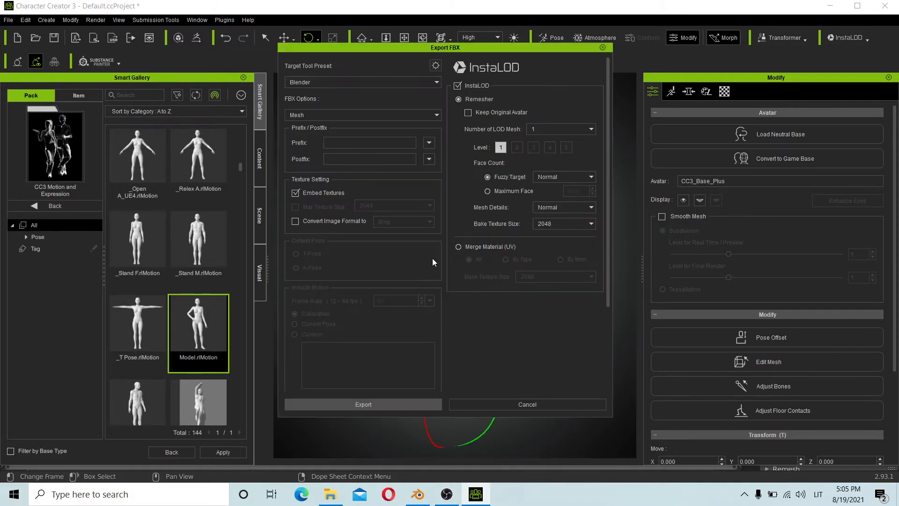
left_click(355, 82)
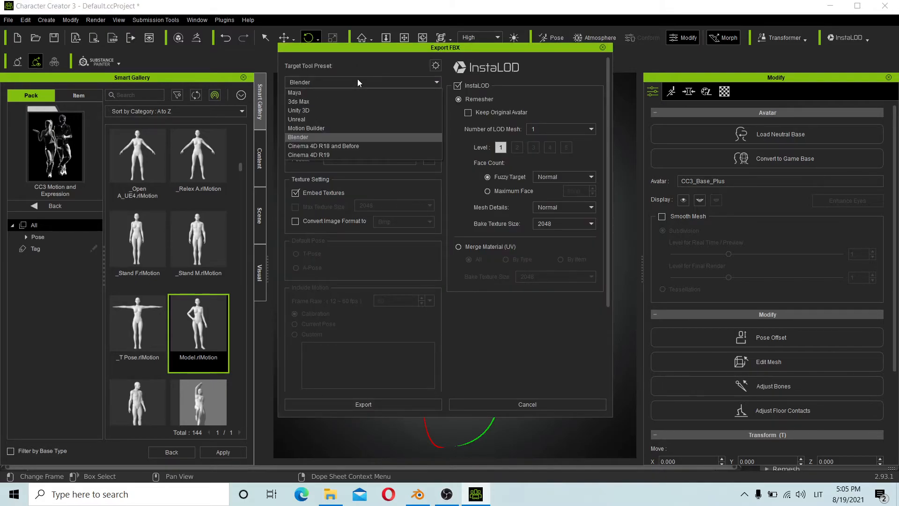
left_click(401, 64)
left_click(341, 115)
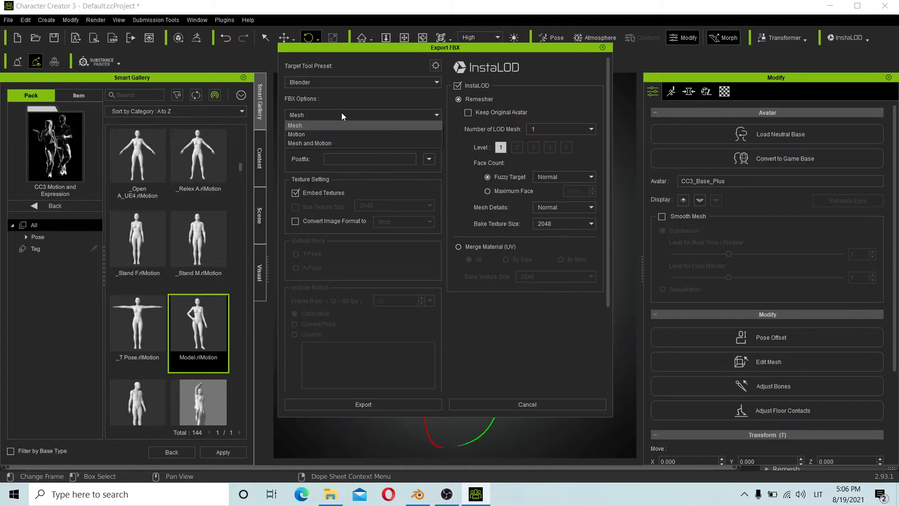
left_click(302, 144)
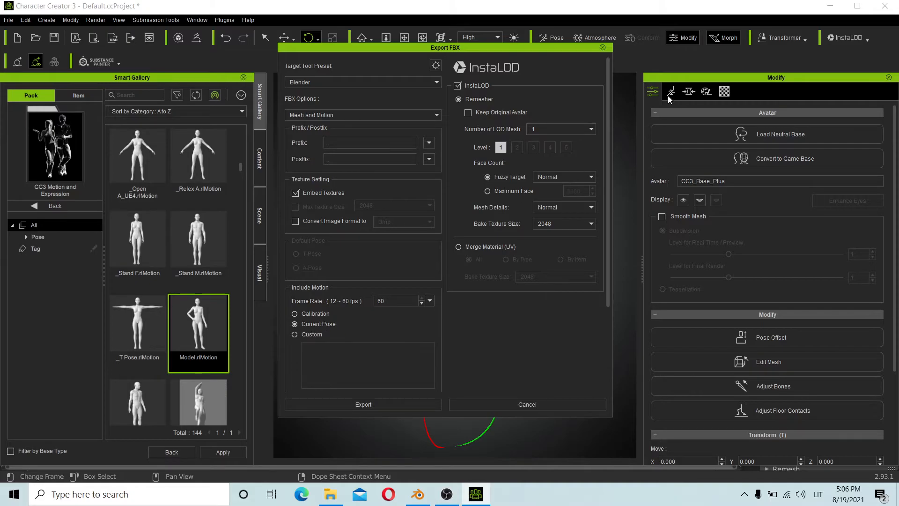
left_click(456, 86)
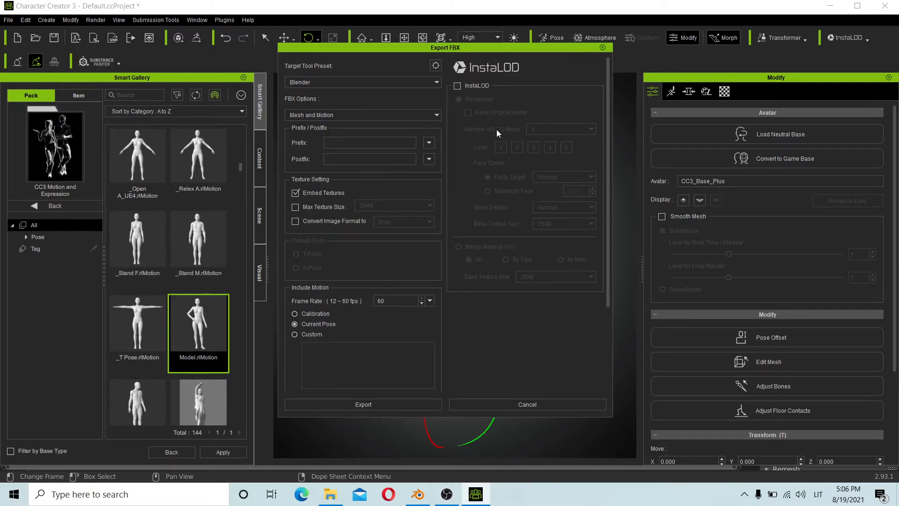
Proceed with the export, and create and open a folder named high poly in the woman's export directory
left_click(376, 408)
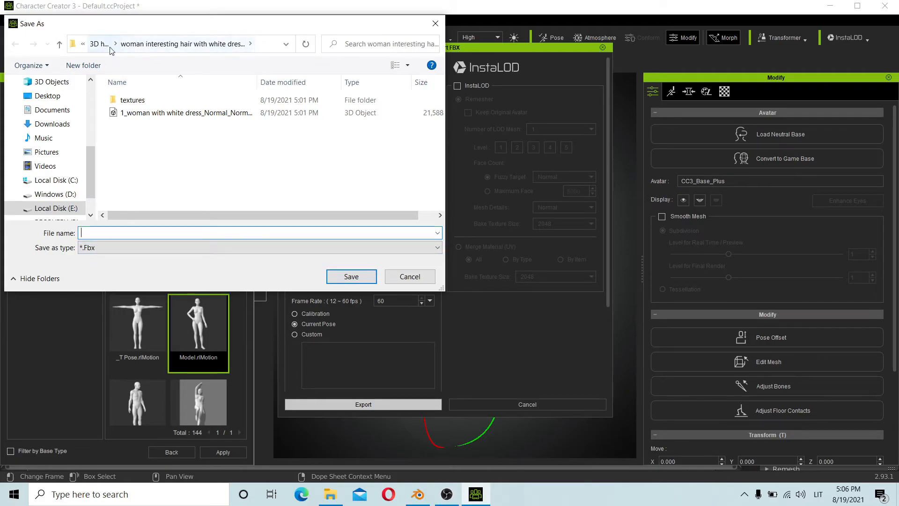
right_click(171, 160)
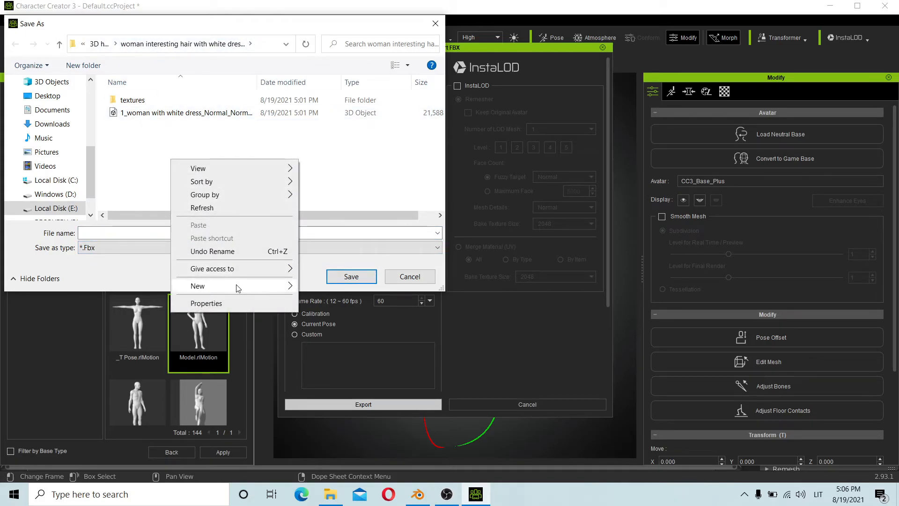
mouse_move(295, 288)
left_click(324, 287)
type("high pole")
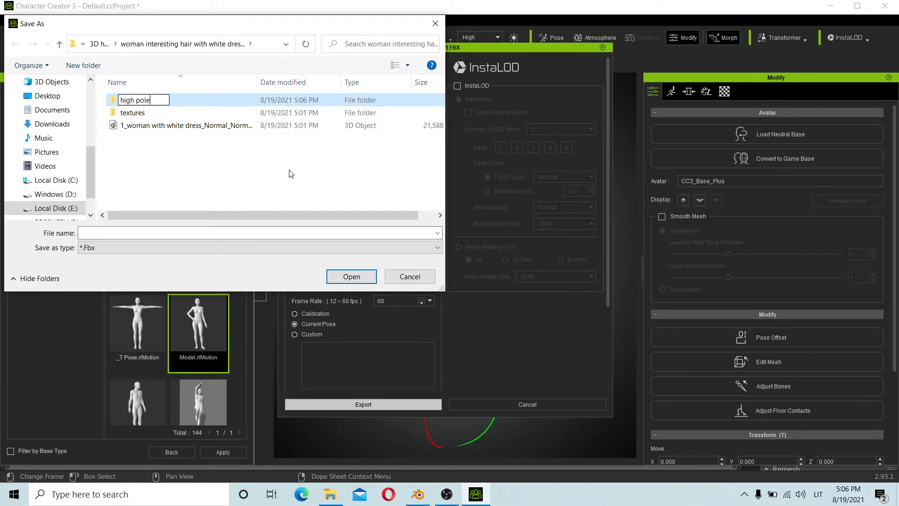
key("BackSpace")
type("y")
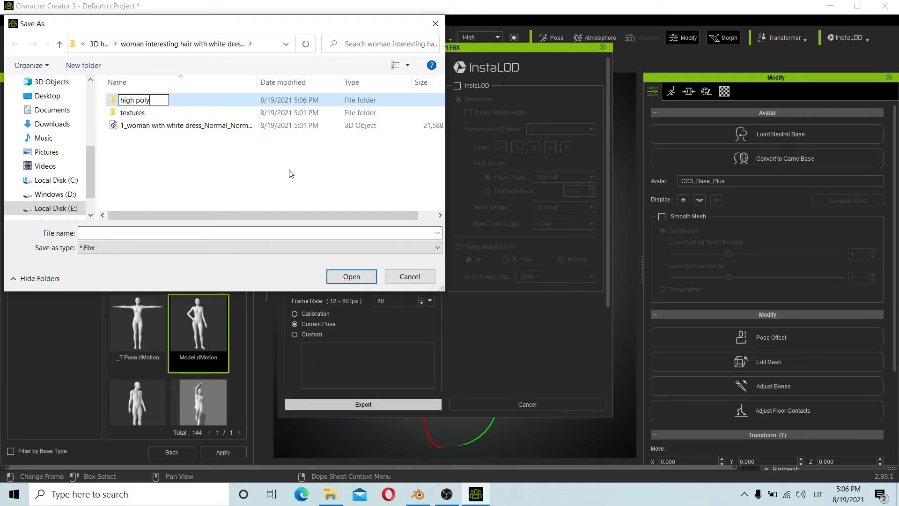
key("Return")
double_click(152, 100)
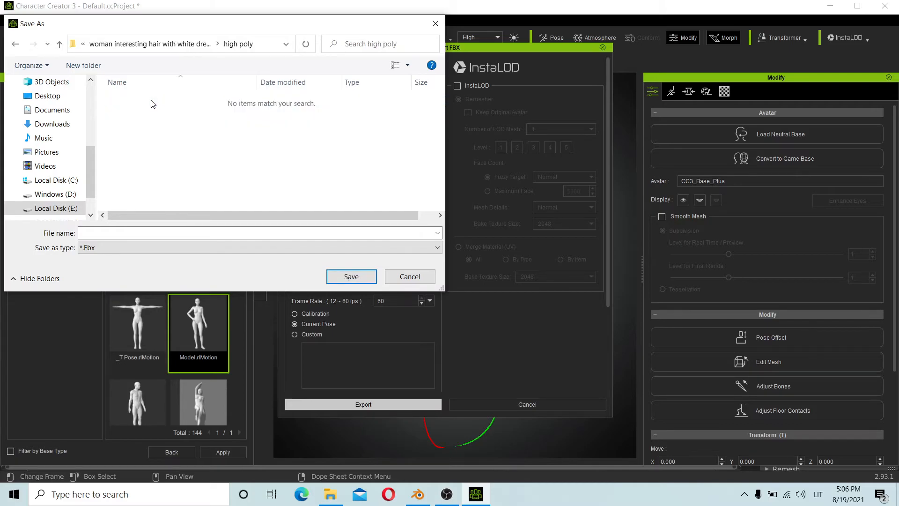
Export the avatar into the high poly folder under the file name withe dress with poser
left_click(132, 231)
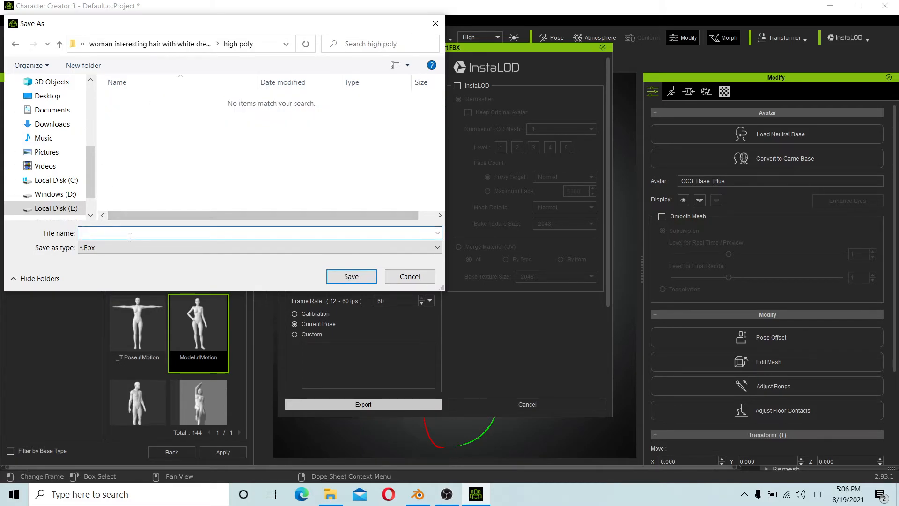
type("withe dress with pose")
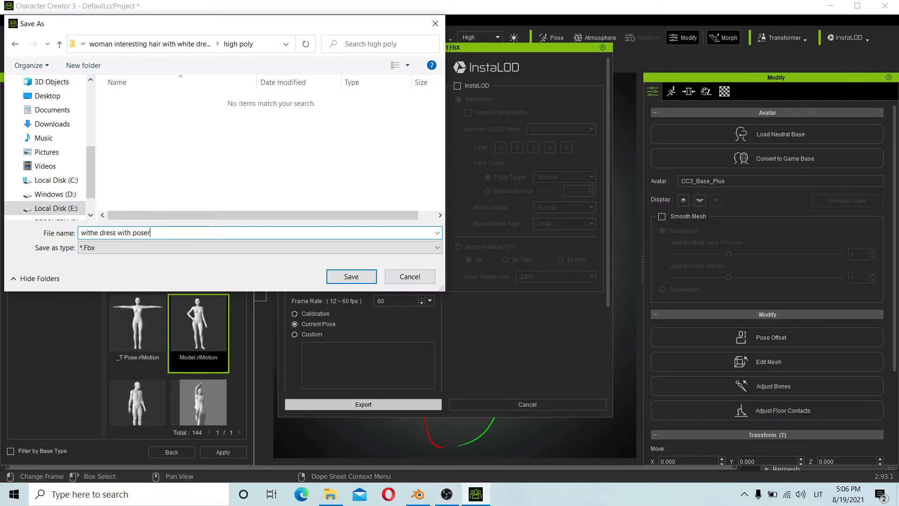
left_click(351, 277)
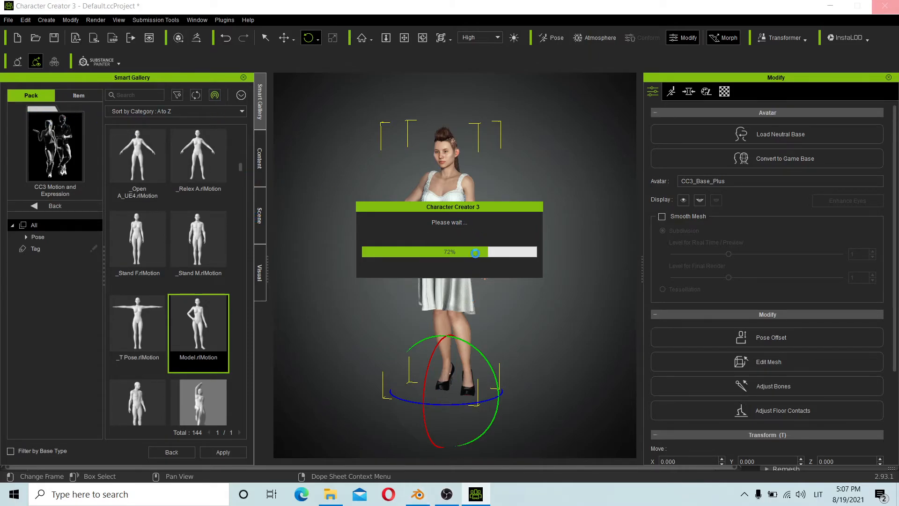
Switch to Blender to examine the low-poly woman, and check the export progress in Character Creator 3
left_click(417, 493)
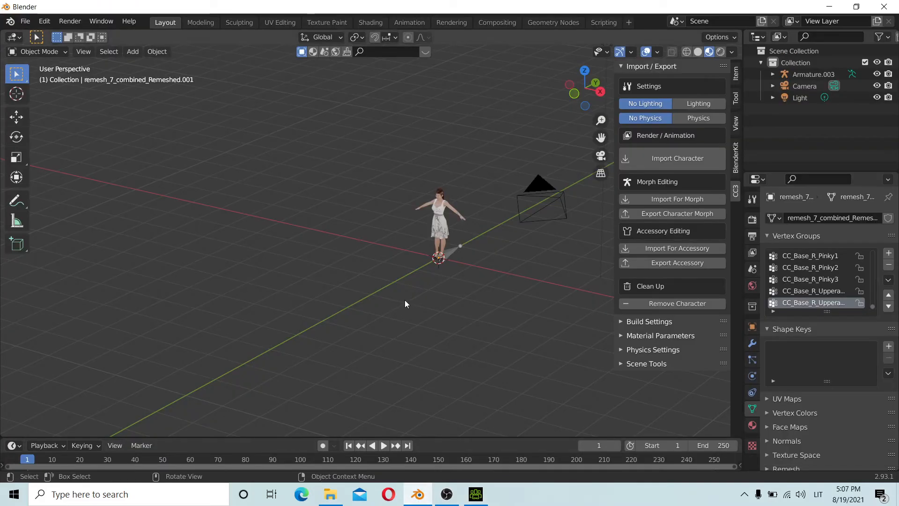
scroll(432, 241, "up", 9)
scroll(446, 216, "down", 5)
middle_click_drag(409, 229, 361, 202)
scroll(359, 191, "up", 4)
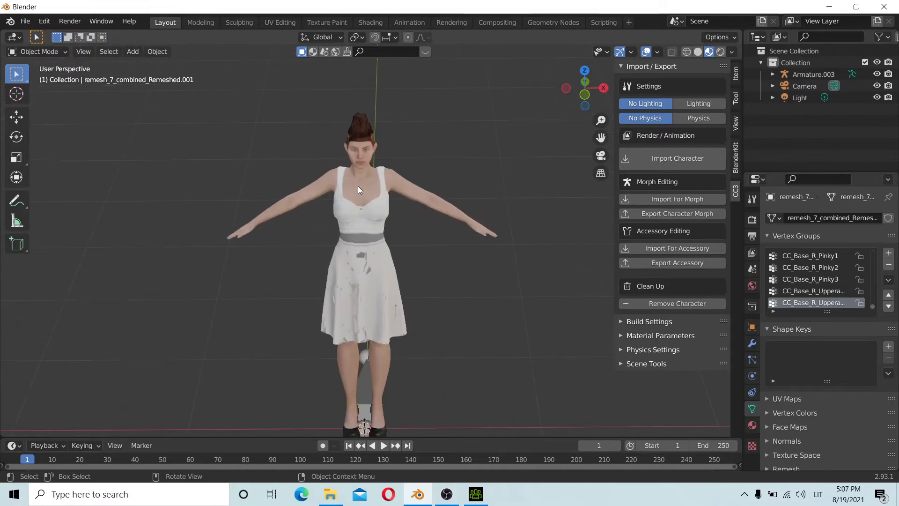
middle_click_drag(495, 262, 498, 375)
left_click(475, 493)
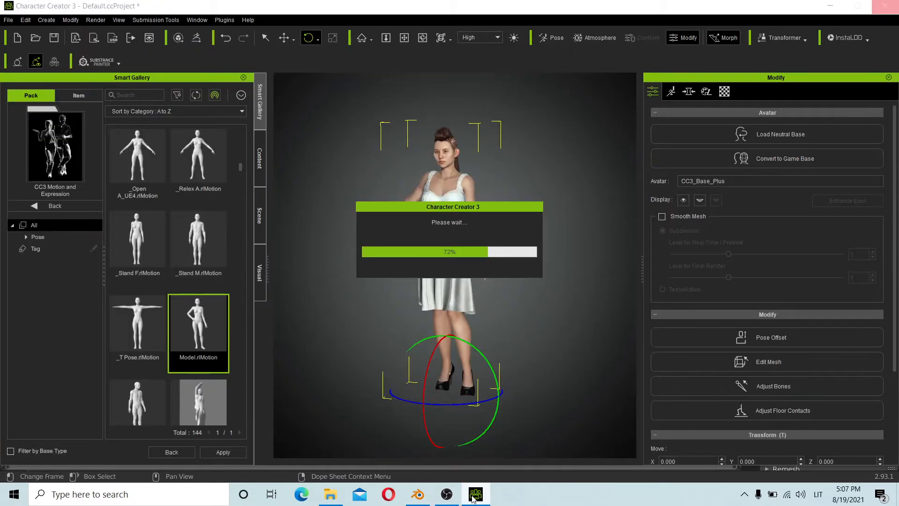
left_click(474, 494)
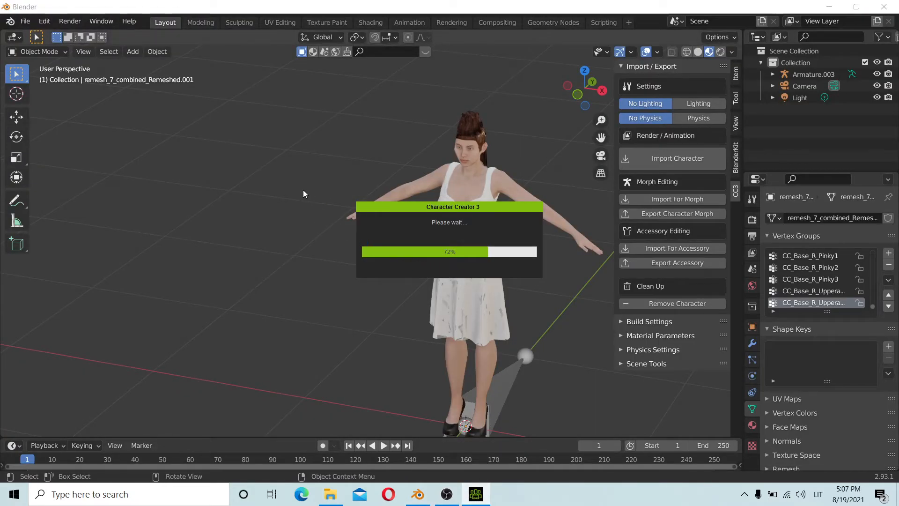
Import 1_bold guy t pose shirts_Normal_Normal_2048_LOD1.Fbx from the bold guy t pose shirts folder into Blender
scroll(341, 249, "down", 4)
middle_click_drag(298, 252, 300, 246)
left_click(25, 22)
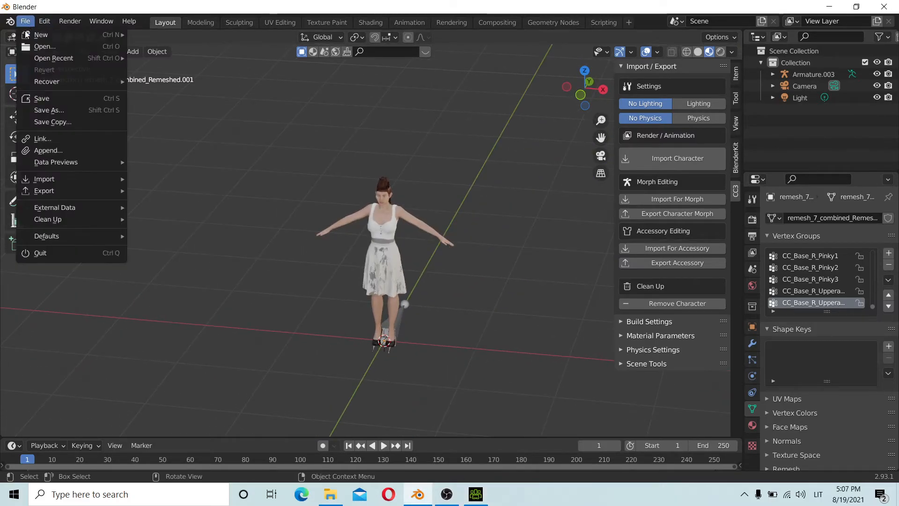
mouse_move(88, 178)
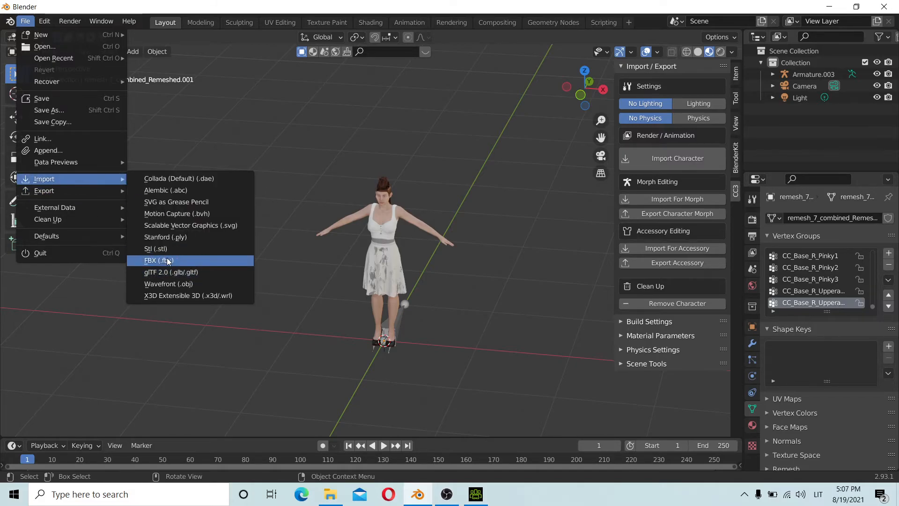
left_click(243, 259)
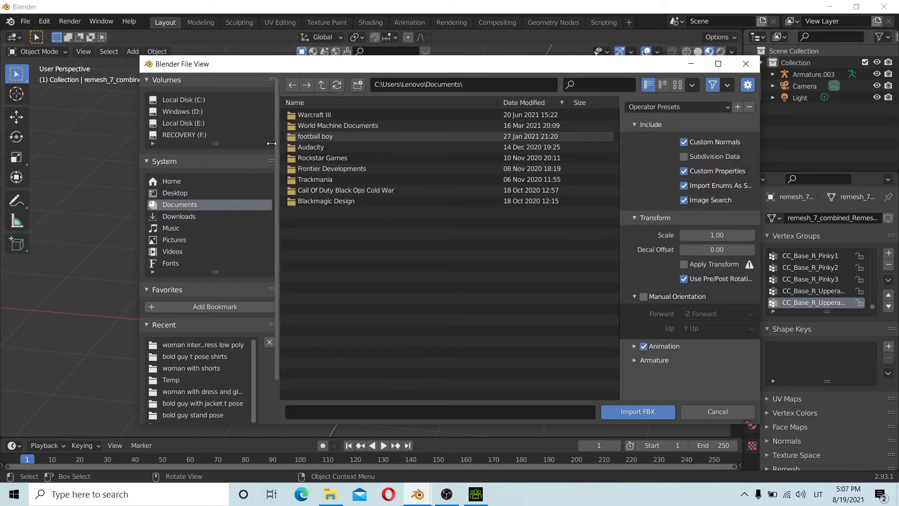
left_click(202, 356)
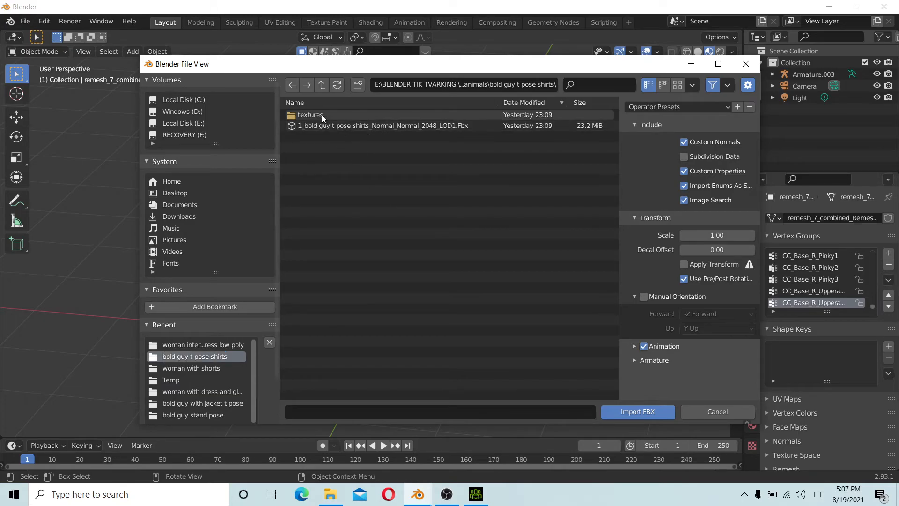
double_click(336, 125)
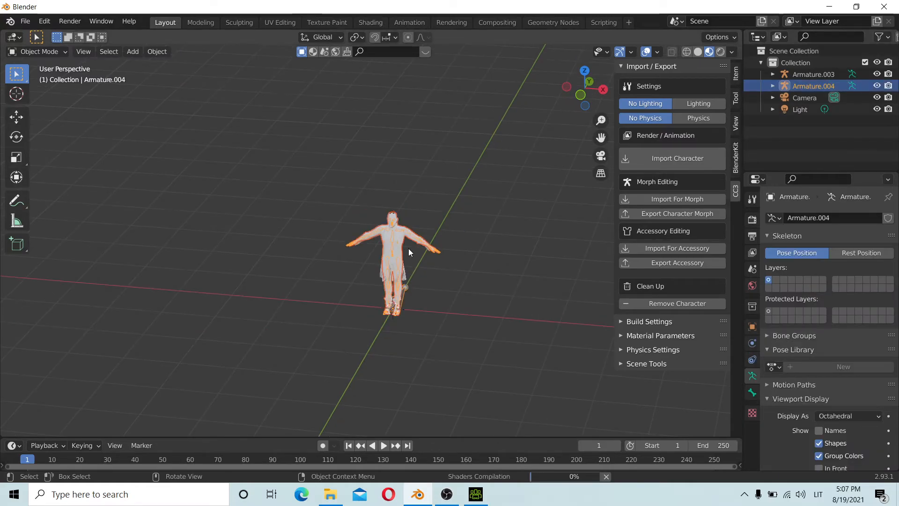
Move the imported man along the global X axis so he stands beside the woman
key("g")
key("x")
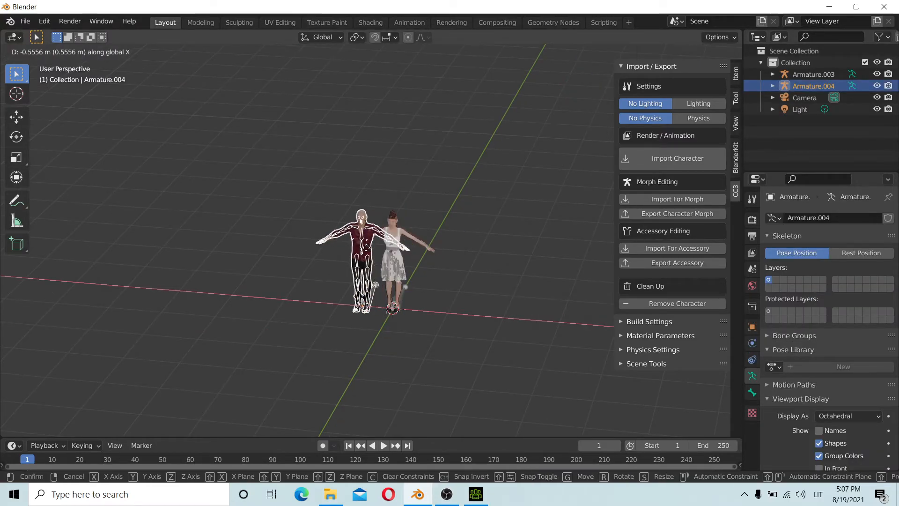
left_click(314, 231)
Examine the man's shirt, trousers and face textures up close and compare his mesh quality with the woman's
scroll(313, 231, "up", 5)
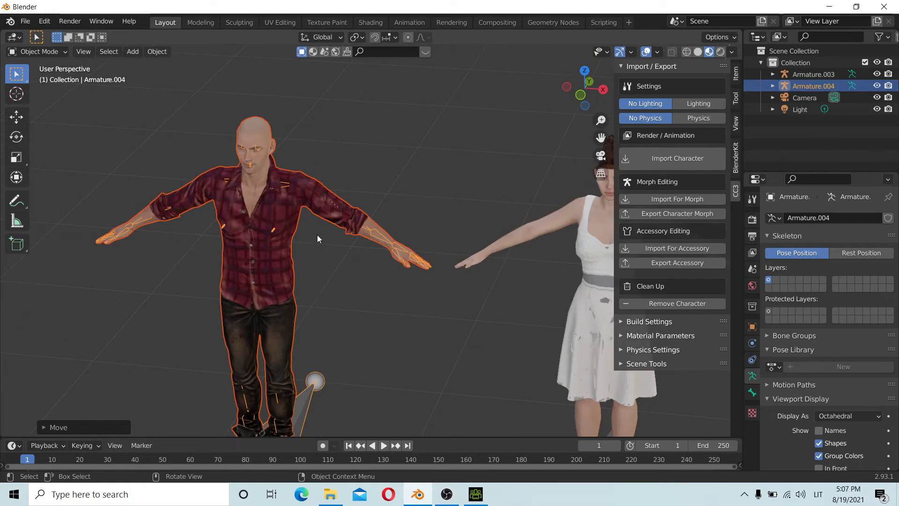
middle_click_drag(316, 234, 358, 224)
scroll(337, 239, "down", 5)
middle_click_drag(316, 254, 260, 310)
scroll(276, 286, "up", 8)
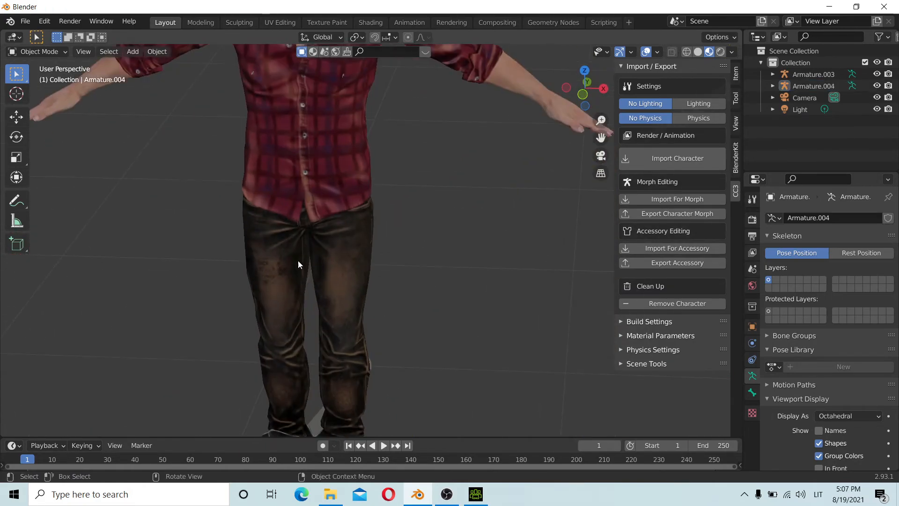
scroll(319, 239, "down", 1)
middle_click_drag(318, 237, 254, 248)
scroll(281, 248, "down", 6)
middle_click_drag(309, 246, 267, 226)
scroll(369, 229, "up", 6)
scroll(266, 226, "down", 3)
scroll(386, 240, "up", 8)
middle_click_drag(385, 240, 486, 231)
scroll(468, 241, "down", 4)
scroll(424, 226, "down", 1)
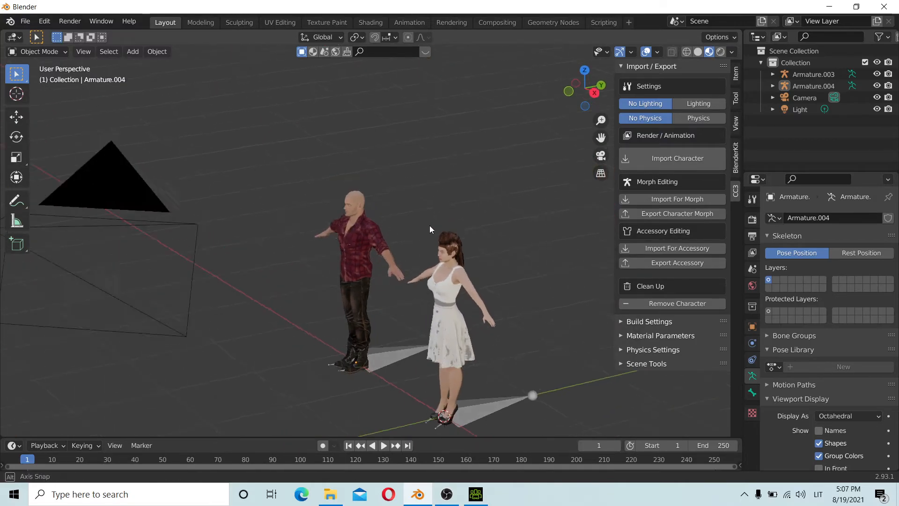
scroll(424, 226, "up", 2)
scroll(352, 262, "up", 6)
middle_click_drag(312, 235, 343, 226)
scroll(252, 249, "down", 5)
scroll(241, 239, "up", 7)
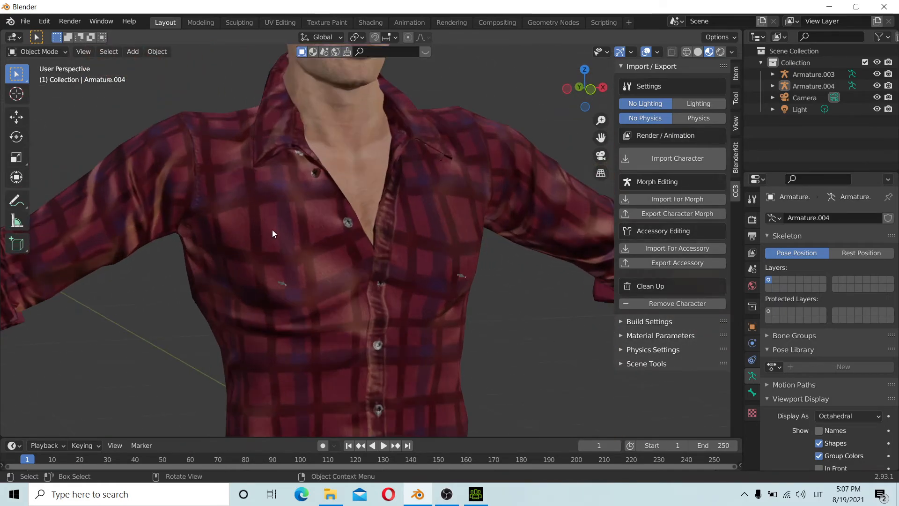
scroll(274, 229, "down", 4)
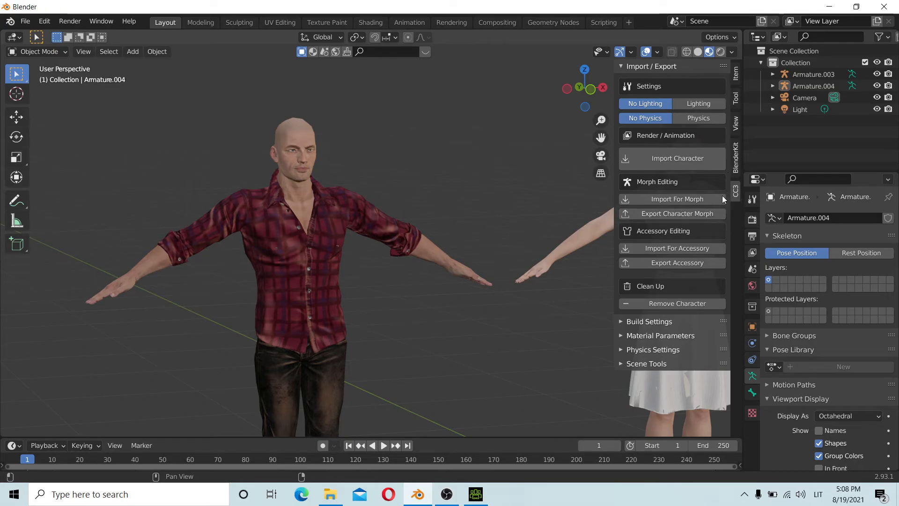
left_click(476, 497)
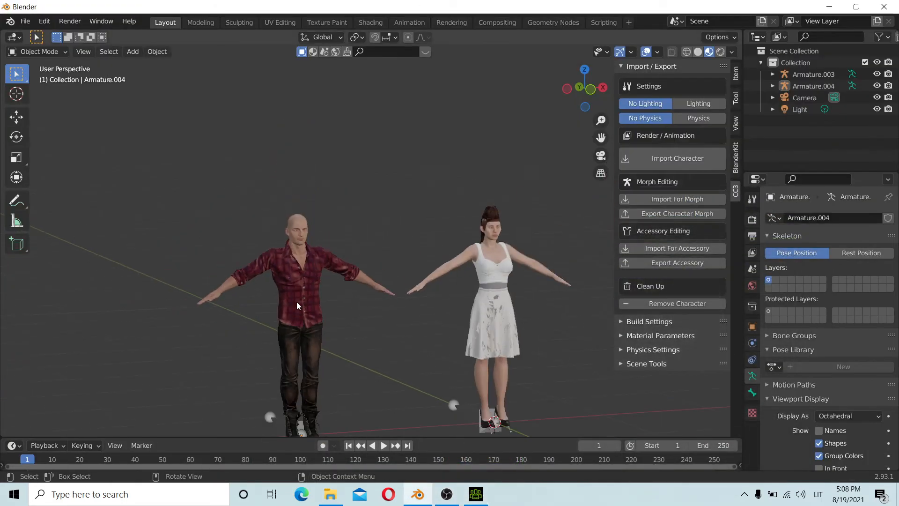
Import the posed woman's FBX from the high poly folder with the CC3 add-on's Import Character command, animation included
scroll(296, 302, "down", 3)
scroll(74, 149, "up", 1)
scroll(340, 318, "down", 1)
middle_click_drag(341, 318, 323, 318)
scroll(323, 319, "down", 4)
scroll(403, 384, "up", 3)
left_click(25, 21)
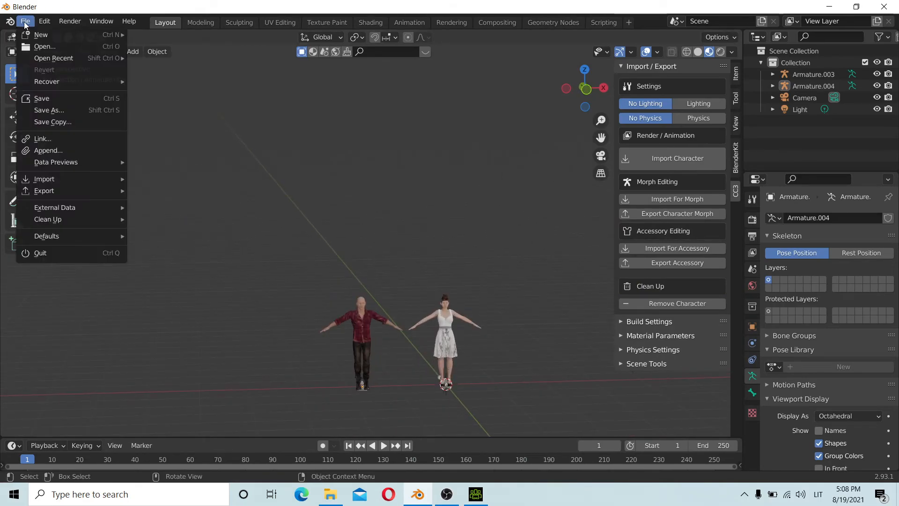
left_click(680, 160)
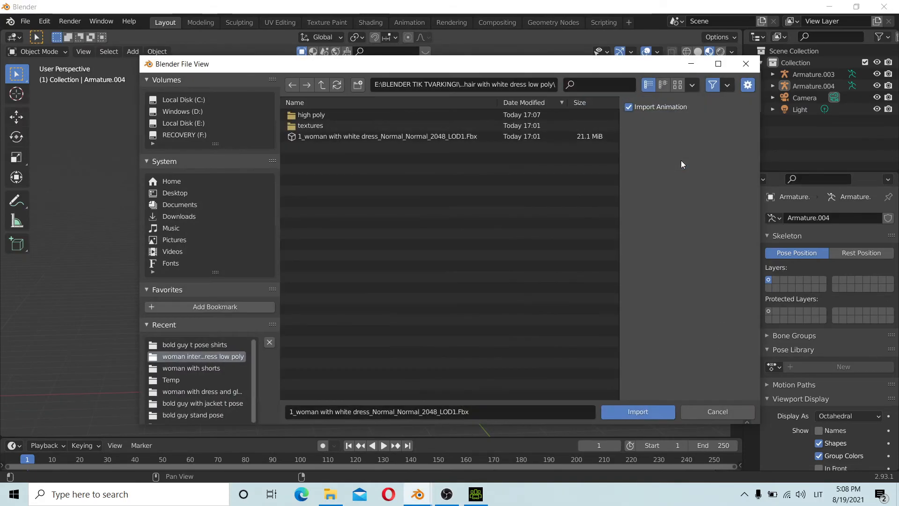
double_click(353, 114)
double_click(354, 127)
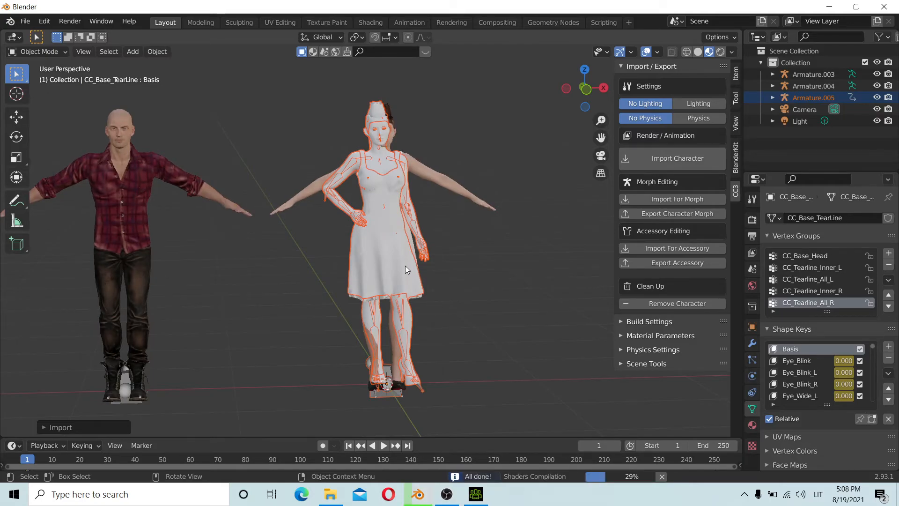
Move the newly imported posed woman along the global X axis so she stands clear of the T-pose woman
key("g")
key("x")
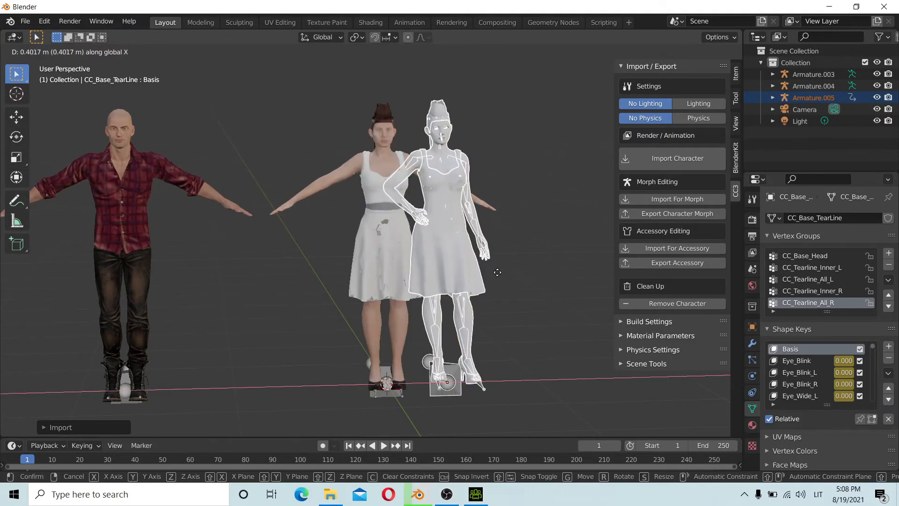
left_click(584, 259)
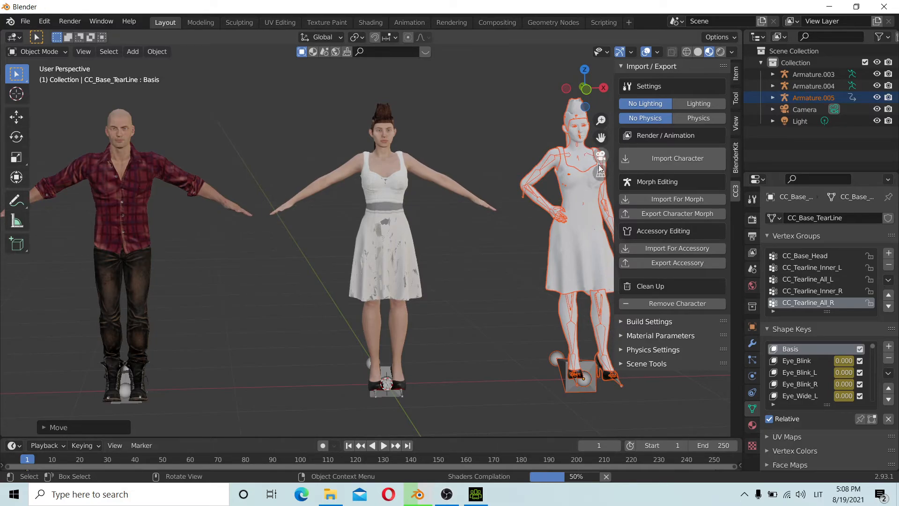
Examine the posed woman from the side and up close while her textures load, and deselect her
middle_click_drag(601, 137, 318, 190)
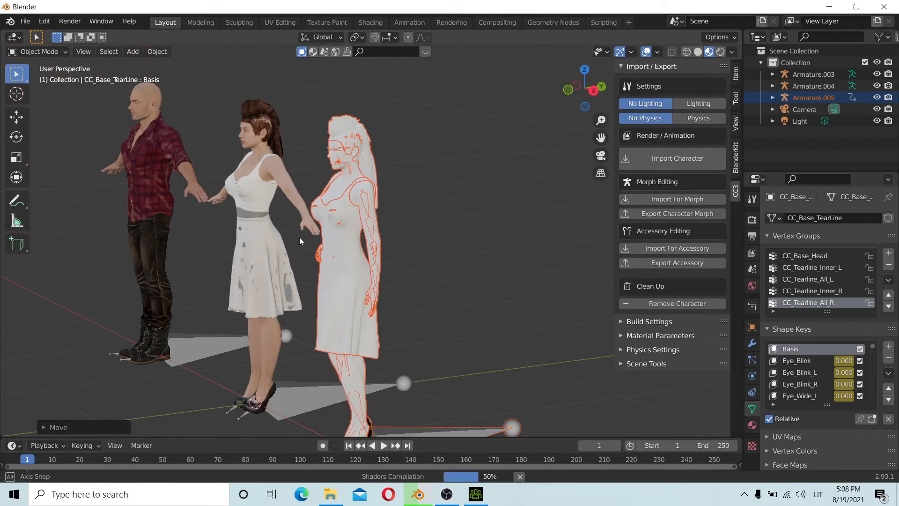
middle_click_drag(271, 240, 303, 192)
scroll(305, 193, "up", 3)
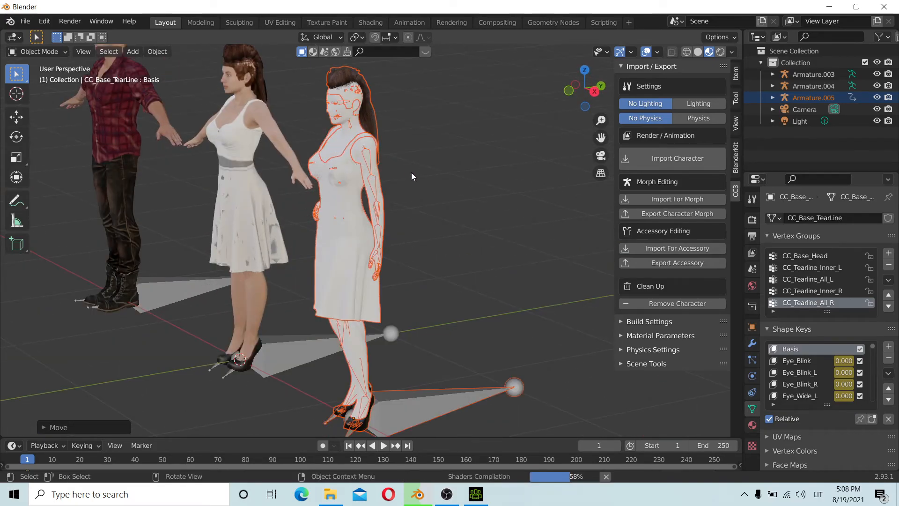
mouse_move(418, 199)
middle_mouse_down()
mouse_move(331, 209)
mouse_move(273, 187)
mouse_move(465, 209)
mouse_move(440, 187)
mouse_move(407, 192)
middle_mouse_up()
scroll(444, 146, "up", 6)
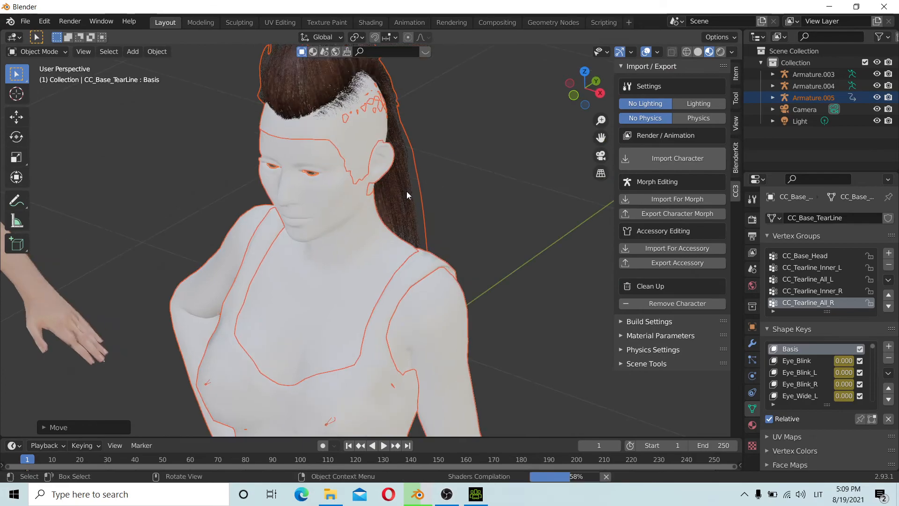
scroll(401, 224, "down", 6)
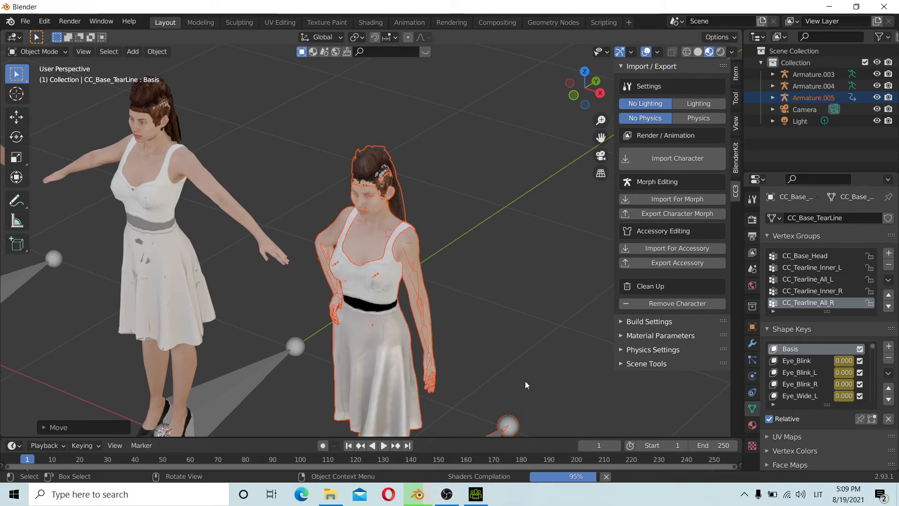
scroll(367, 170, "down", 9)
left_click(370, 188)
scroll(462, 293, "up", 8)
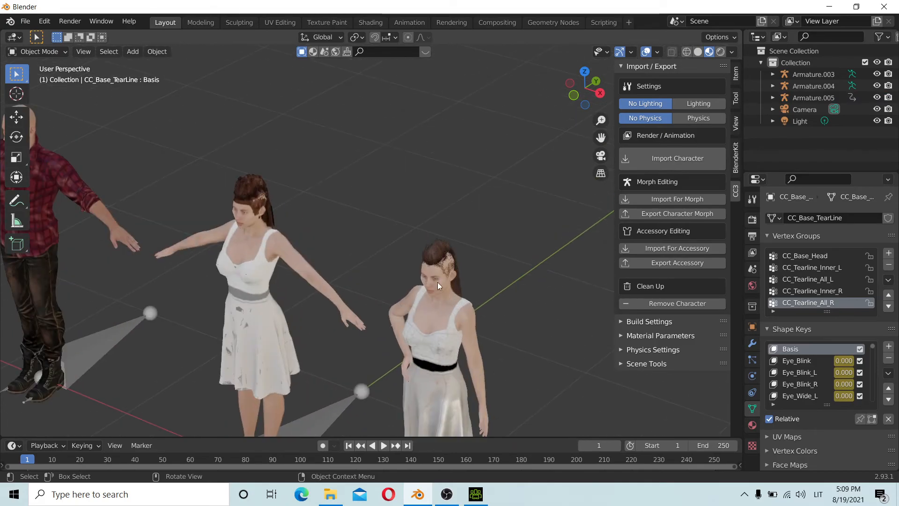
Compare the hair and shaved temple of the posed woman with those of the low-poly woman up close
scroll(437, 282, "up", 5)
scroll(401, 227, "down", 6)
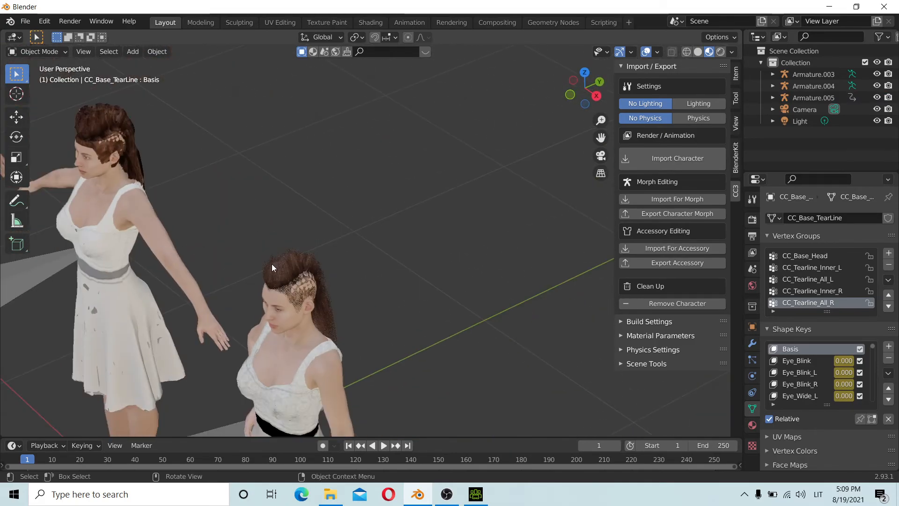
scroll(271, 263, "down", 3)
scroll(133, 163, "up", 5)
middle_click_drag(277, 322, 376, 255)
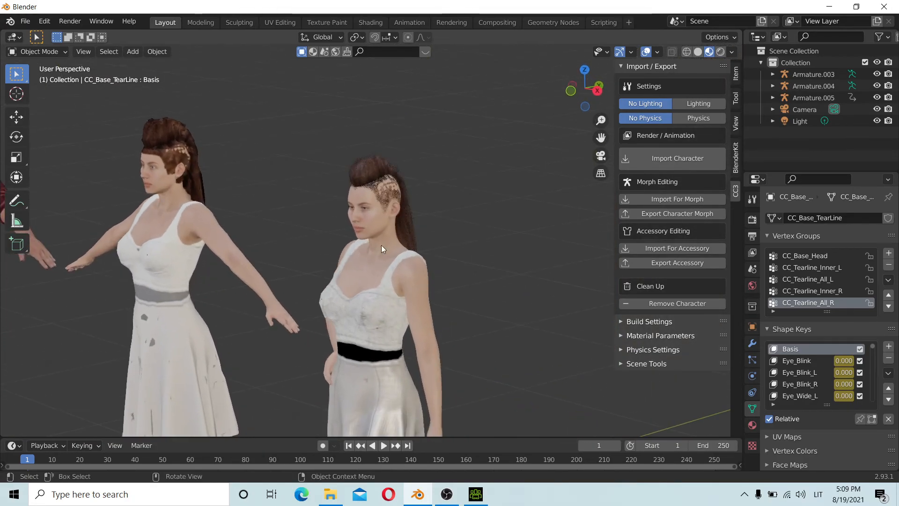
scroll(365, 184, "up", 4)
scroll(365, 184, "up", 5)
scroll(384, 136, "down", 6)
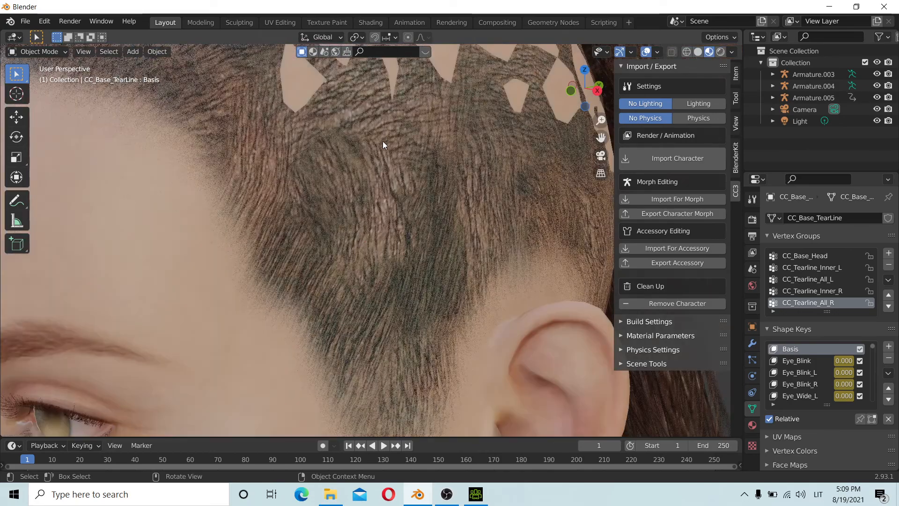
scroll(389, 170, "down", 2)
scroll(398, 194, "down", 6)
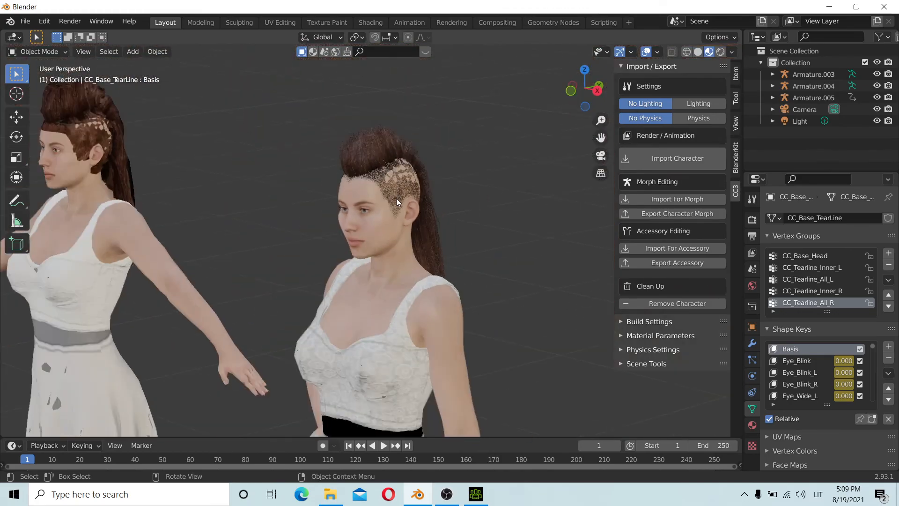
middle_click_drag(396, 198, 159, 162)
scroll(114, 136, "up", 8)
scroll(140, 145, "down", 7)
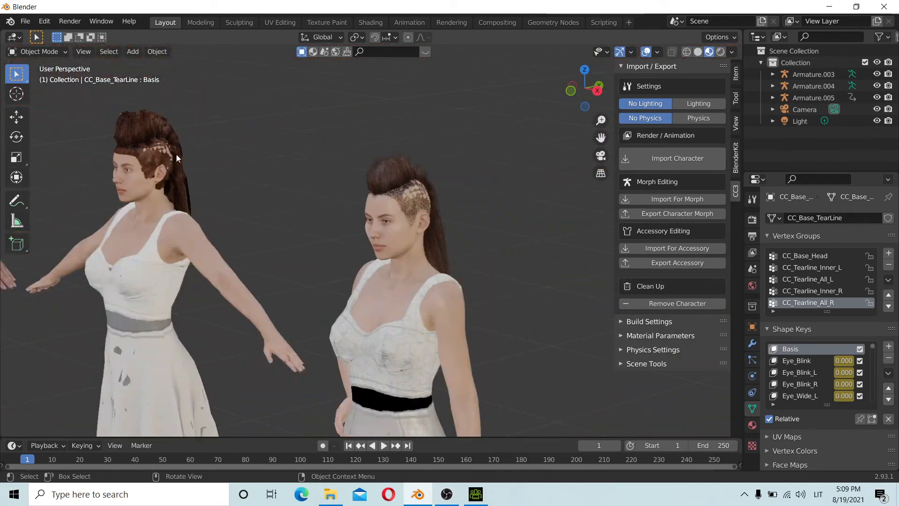
middle_click_drag(429, 220, 380, 218)
scroll(189, 182, "up", 8)
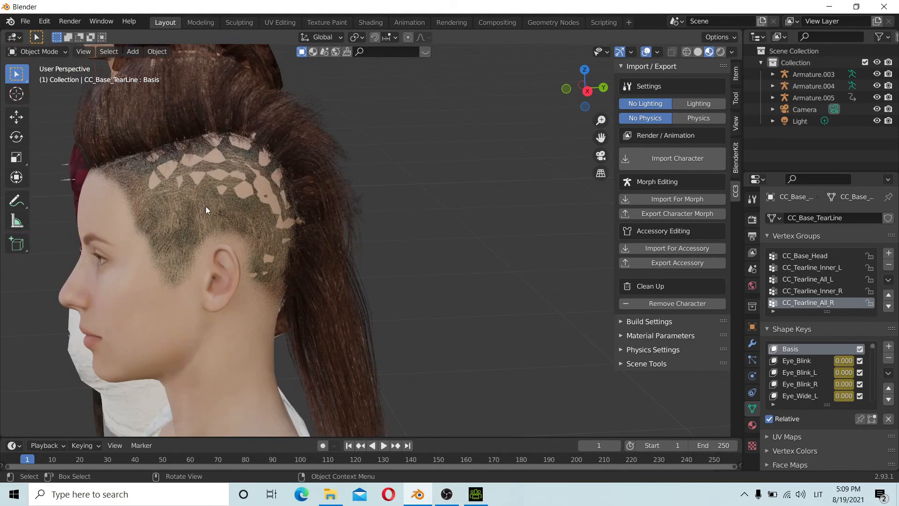
scroll(229, 238, "down", 8)
Compare the backs and skirts of the high-poly and low-poly women's dresses from behind
middle_click_drag(230, 238, 257, 287)
scroll(413, 303, "up", 5)
scroll(135, 373, "up", 4)
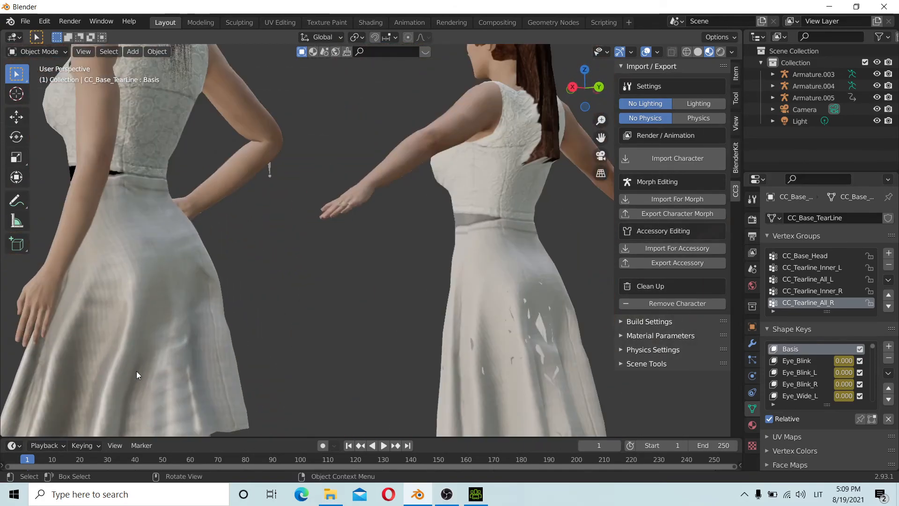
scroll(388, 334, "down", 5)
scroll(463, 320, "up", 5)
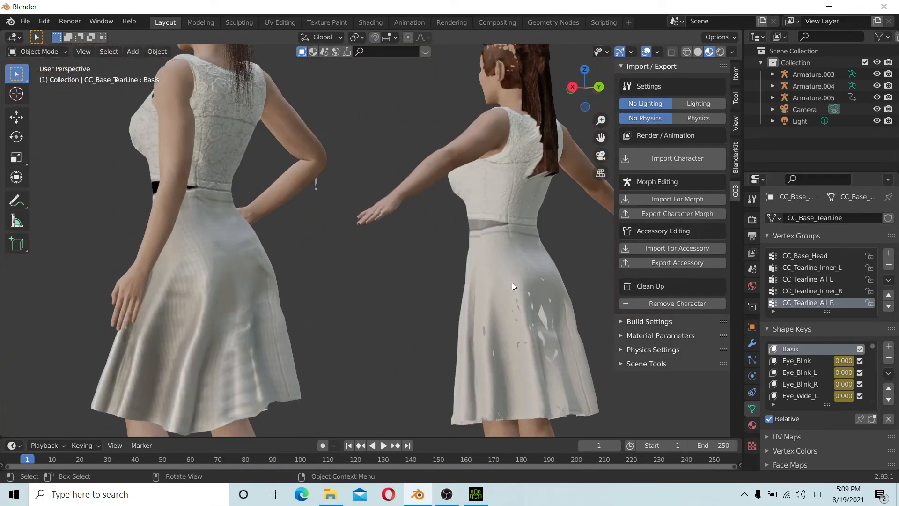
scroll(512, 305, "down", 2)
middle_click_drag(488, 309, 413, 313)
scroll(414, 313, "down", 2)
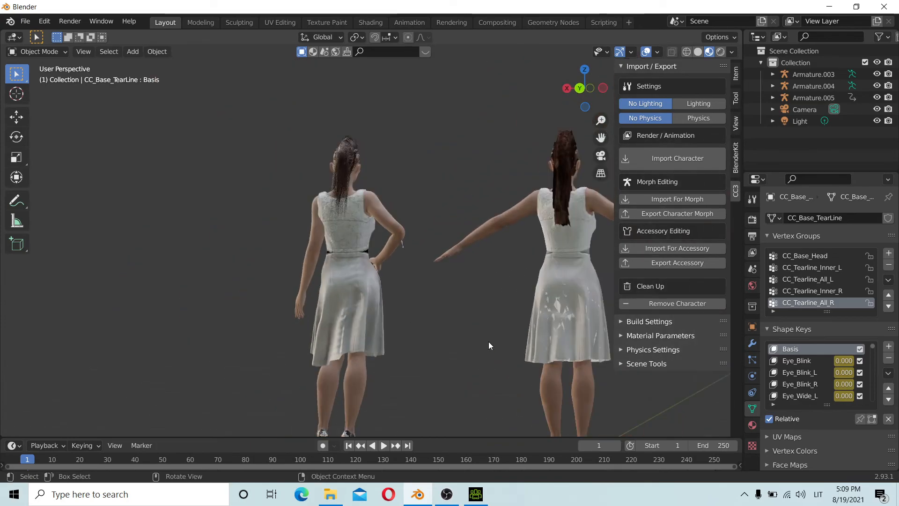
middle_click_drag(344, 359, 375, 362)
scroll(332, 413, "down", 3)
scroll(446, 356, "up", 4)
middle_click_drag(445, 355, 375, 354)
scroll(311, 342, "up", 4)
scroll(220, 343, "down", 4)
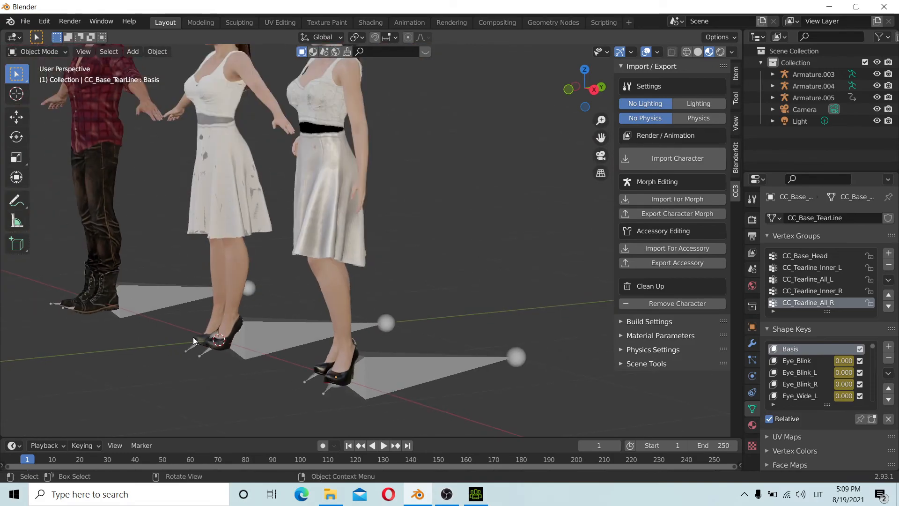
Examine the shoes, legs and skirt hems of the two women up close
scroll(217, 341, "up", 7)
scroll(218, 341, "up", 2)
middle_click_drag(245, 337, 279, 337)
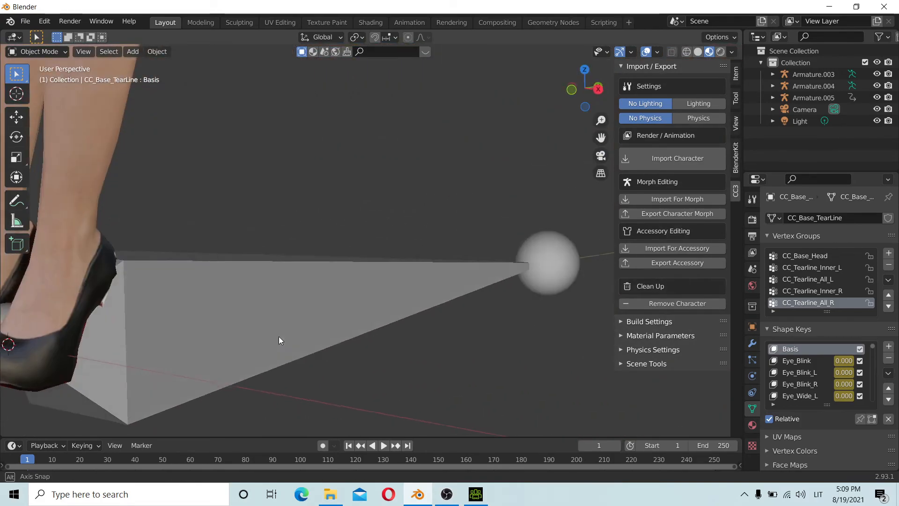
scroll(279, 339, "down", 2)
scroll(281, 339, "down", 3)
scroll(383, 277, "up", 3)
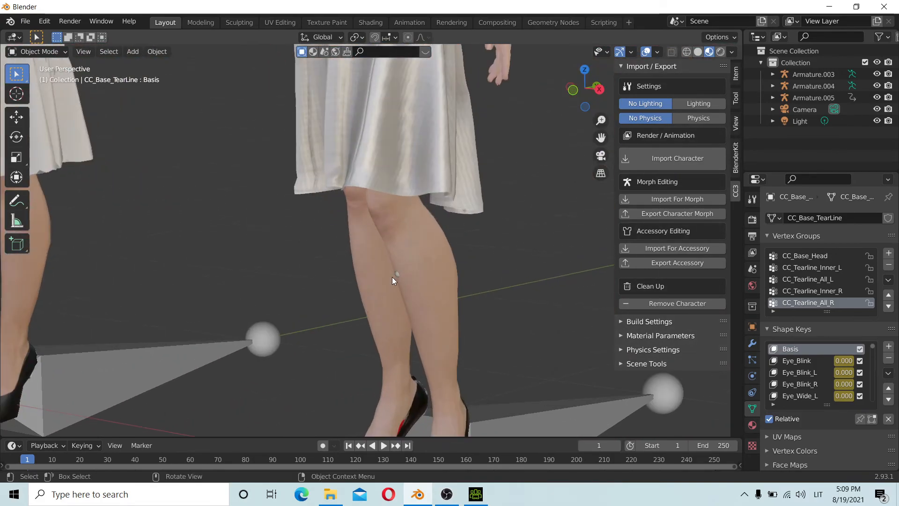
scroll(393, 275, "down", 5)
scroll(393, 276, "down", 2)
scroll(338, 209, "up", 5)
Compare the faces, tops and waistbands of the two women from the front
middle_click_drag(346, 221, 357, 203)
scroll(499, 182, "up", 5)
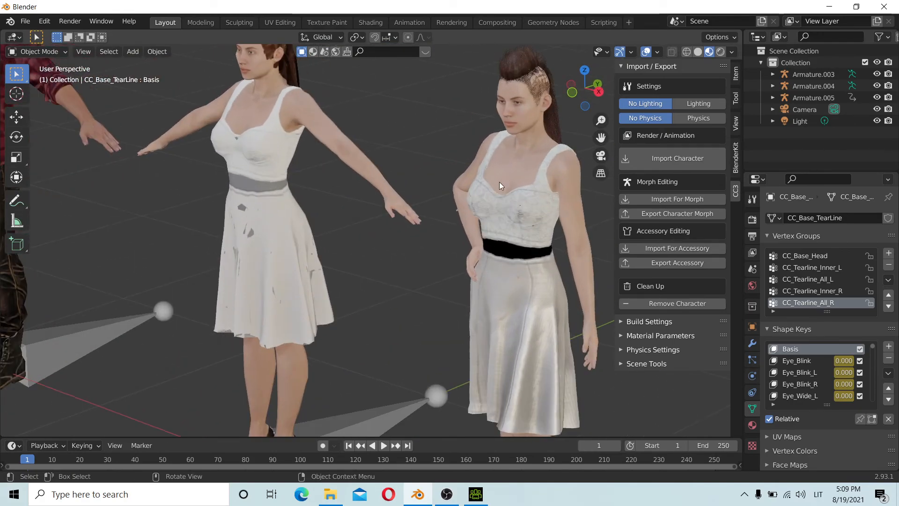
middle_click_drag(419, 142, 457, 176)
scroll(456, 177, "down", 4)
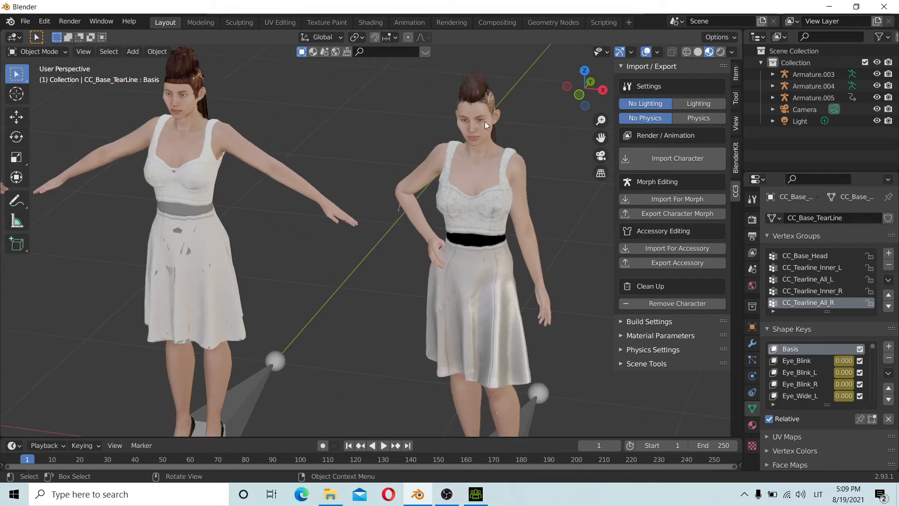
scroll(485, 124, "up", 5)
scroll(485, 121, "down", 10)
middle_click_drag(433, 170, 296, 176)
scroll(333, 200, "up", 5)
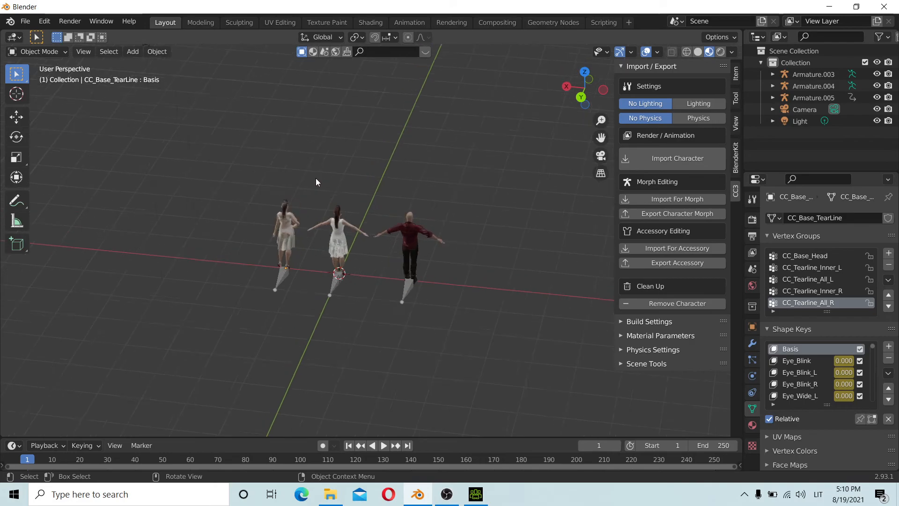
Compare the man, the low-poly woman and the posed woman as a row from the front and the side
middle_click_drag(360, 249, 336, 179)
scroll(461, 183, "up", 6)
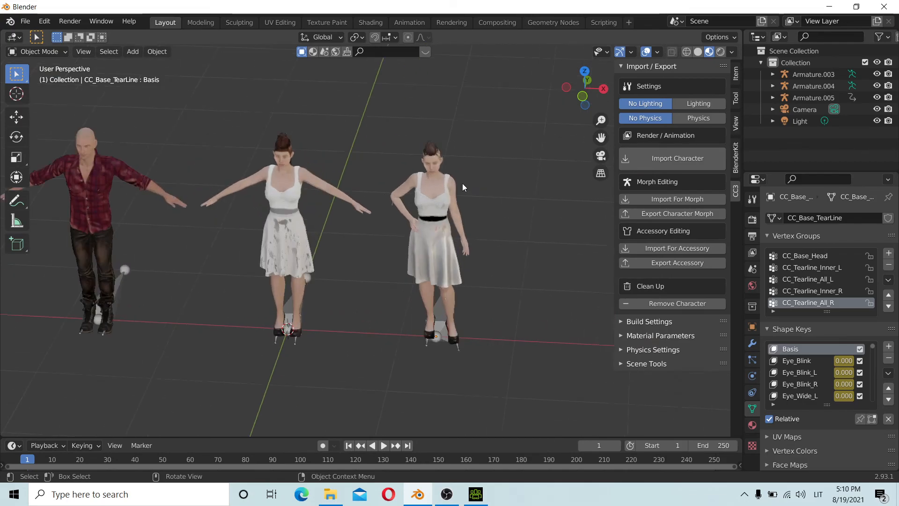
middle_click_drag(440, 181, 395, 179)
scroll(449, 196, "down", 4)
scroll(476, 206, "down", 3)
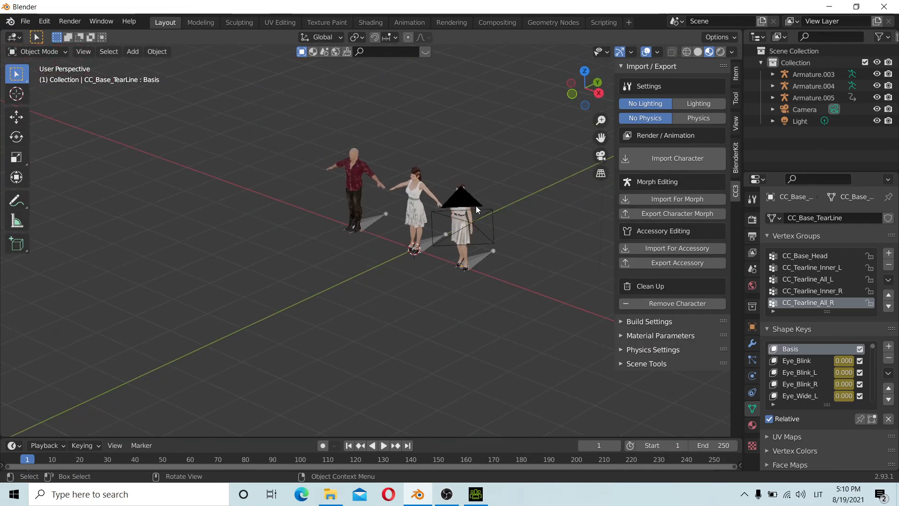
scroll(477, 205, "up", 6)
middle_click_drag(462, 190, 471, 167)
scroll(406, 185, "down", 4)
middle_click_drag(405, 189, 438, 180)
scroll(371, 188, "up", 4)
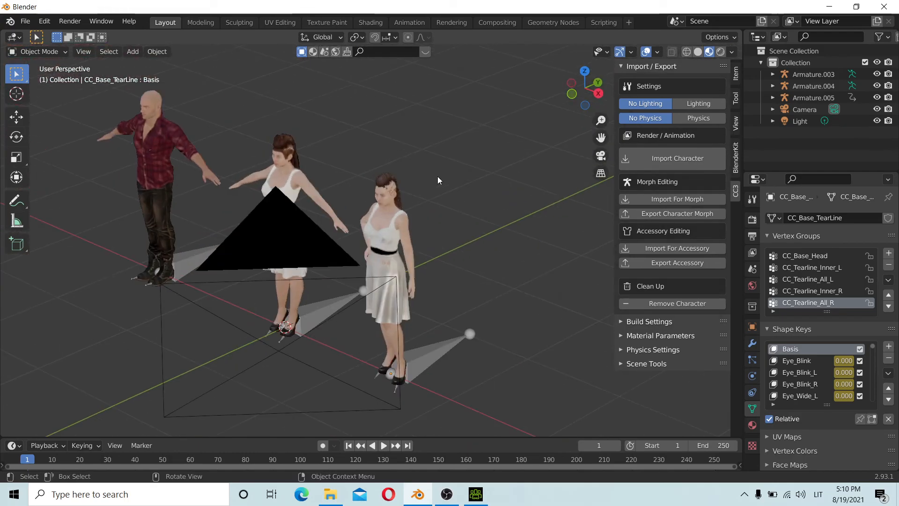
scroll(408, 199, "up", 3)
scroll(361, 201, "down", 1)
scroll(360, 200, "down", 3)
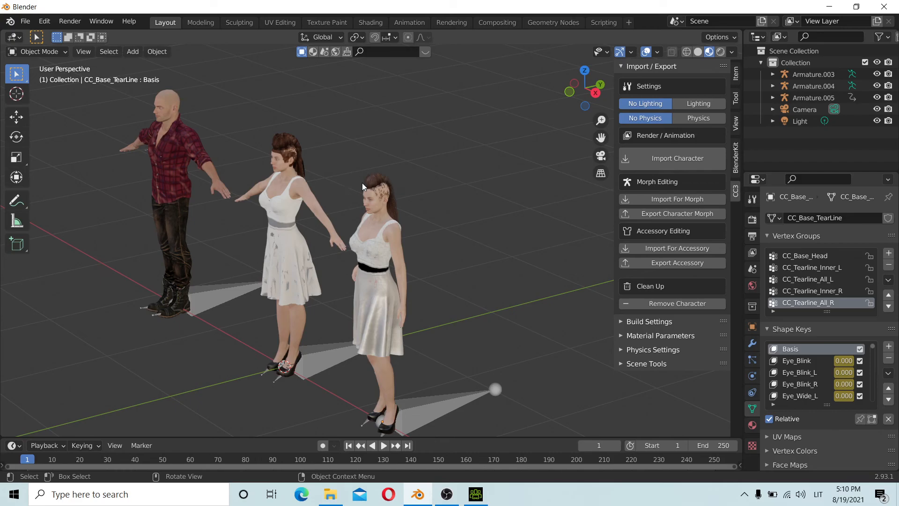
Examine the posed woman's upper body and dress from the front up close
scroll(363, 232, "up", 5)
middle_click_drag(316, 217, 380, 232)
middle_click_drag(315, 248, 261, 241)
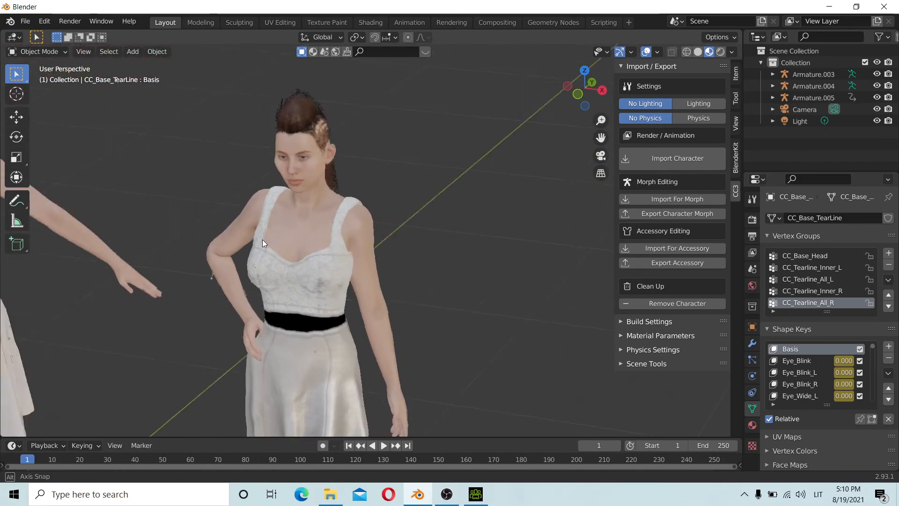
scroll(258, 241, "down", 5)
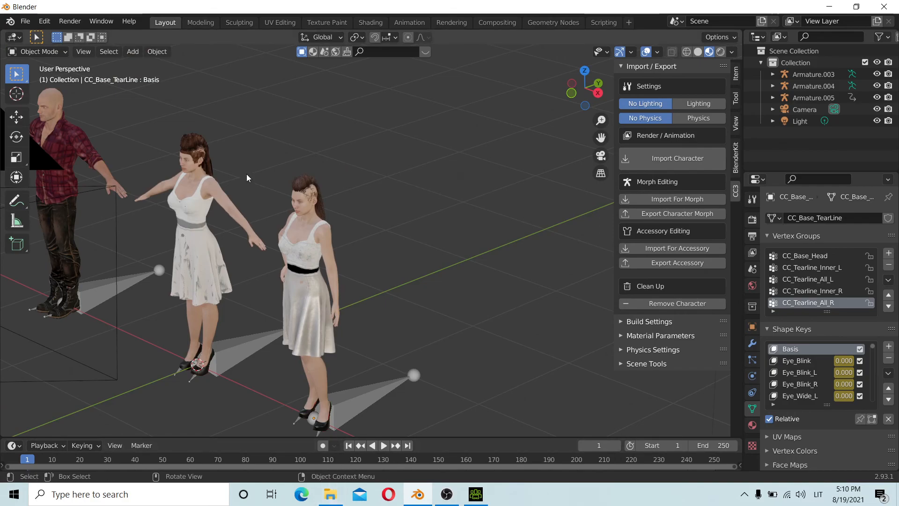
mouse_move(314, 209)
middle_mouse_down()
mouse_move(404, 212)
mouse_move(339, 233)
mouse_move(234, 235)
mouse_move(434, 202)
mouse_move(397, 187)
mouse_move(254, 200)
mouse_move(296, 210)
middle_mouse_up()
scroll(340, 232, "down", 2)
scroll(341, 204, "up", 6)
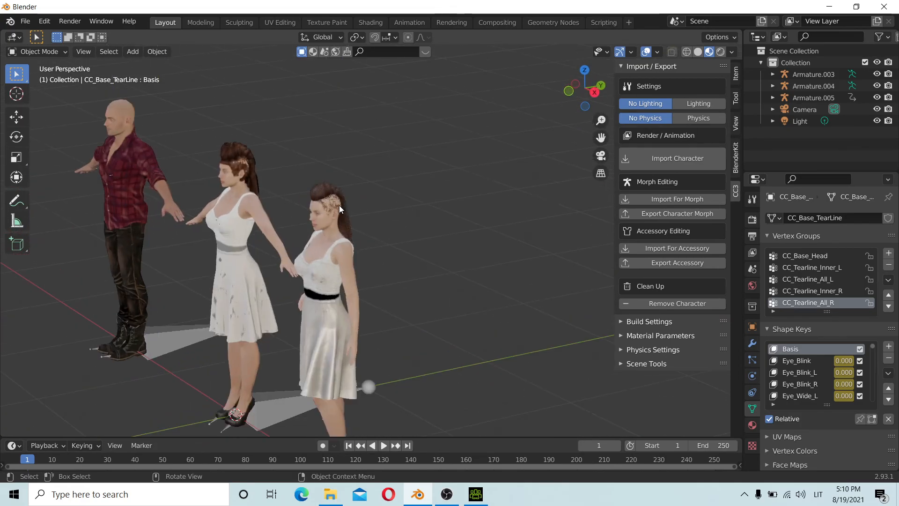
scroll(317, 213, "down", 2)
scroll(318, 213, "down", 3)
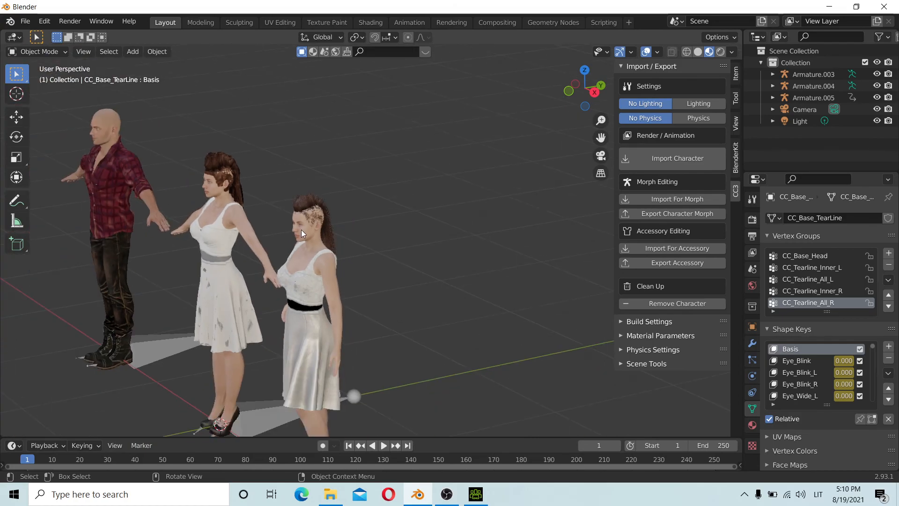
middle_click_drag(297, 229, 313, 229)
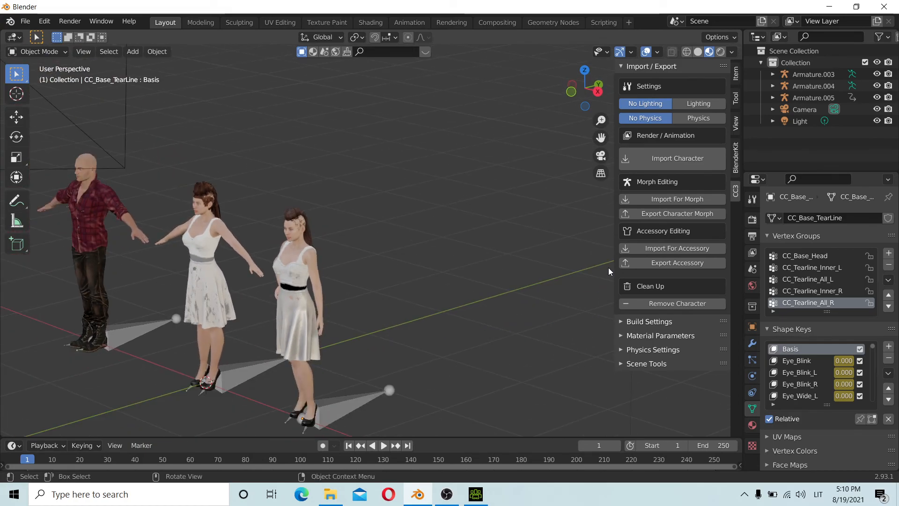
middle_click_drag(435, 239, 204, 239)
scroll(400, 214, "down", 2)
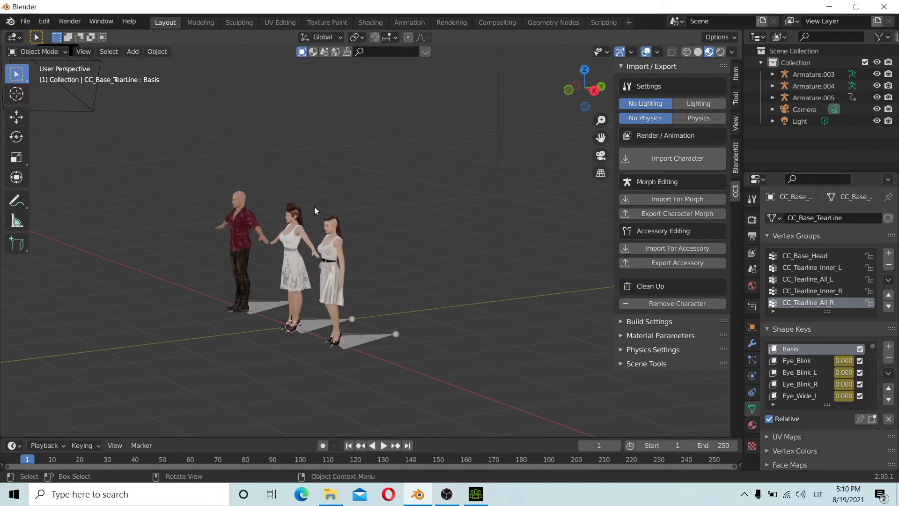
scroll(307, 209, "up", 4)
middle_click_drag(289, 216, 269, 284)
scroll(274, 277, "up", 5)
scroll(287, 289, "down", 9)
scroll(307, 266, "up", 1)
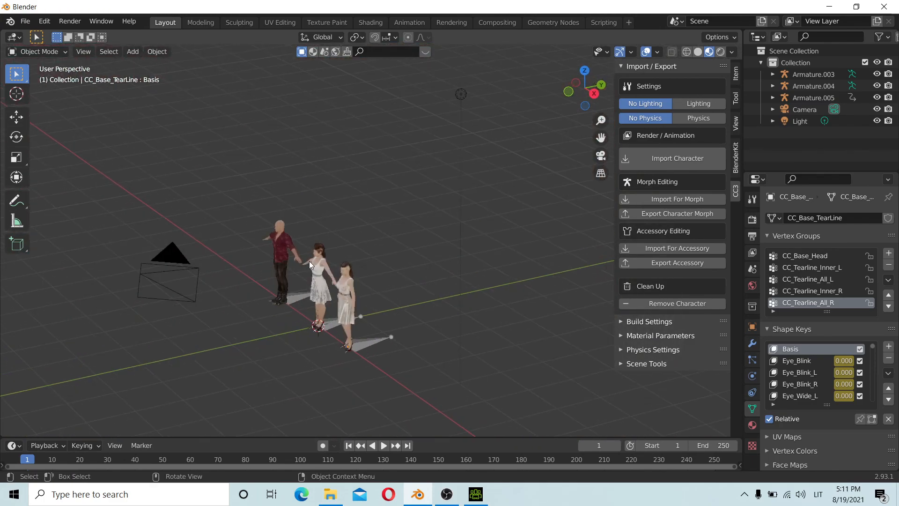
Inspect the front and back of the low-poly woman's skirt for mesh holes up close
scroll(313, 268, "up", 8)
scroll(341, 313, "down", 3)
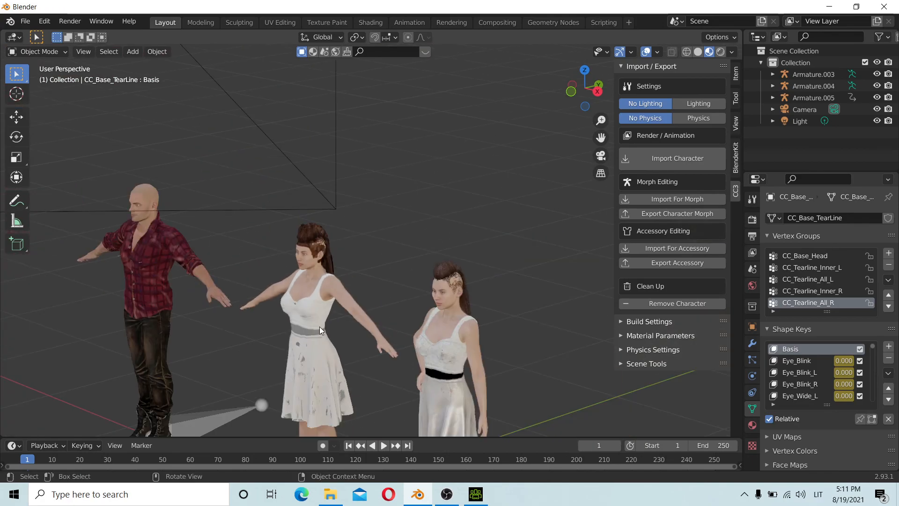
scroll(309, 337, "up", 5)
middle_click_drag(311, 309, 282, 307)
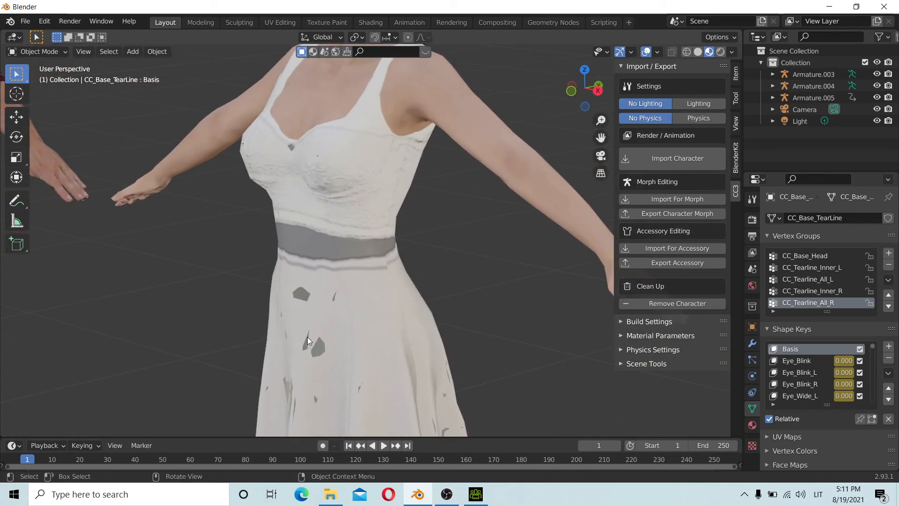
scroll(352, 308, "down", 6)
middle_click_drag(349, 308, 420, 366)
scroll(431, 347, "up", 9)
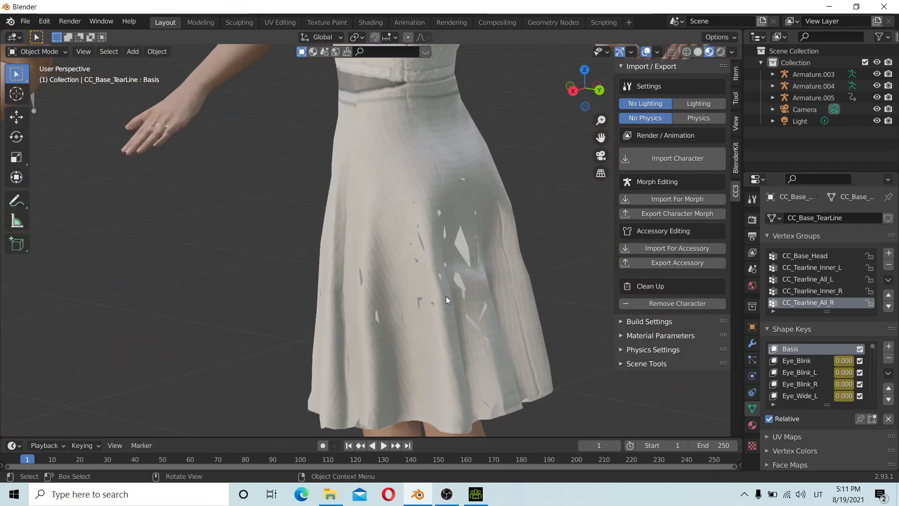
Switch to Character Creator 3 and try to export the posed avatar as FBX (Clothed Character)
left_click(476, 494)
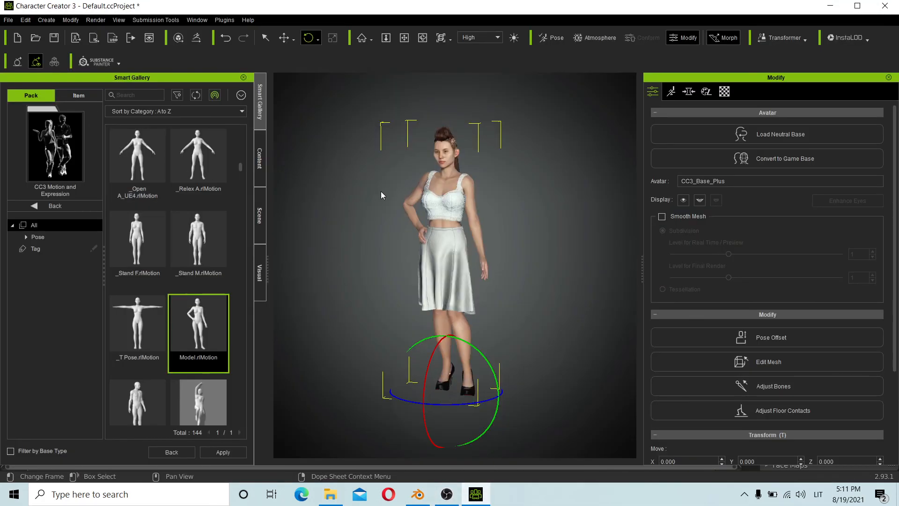
left_click(8, 20)
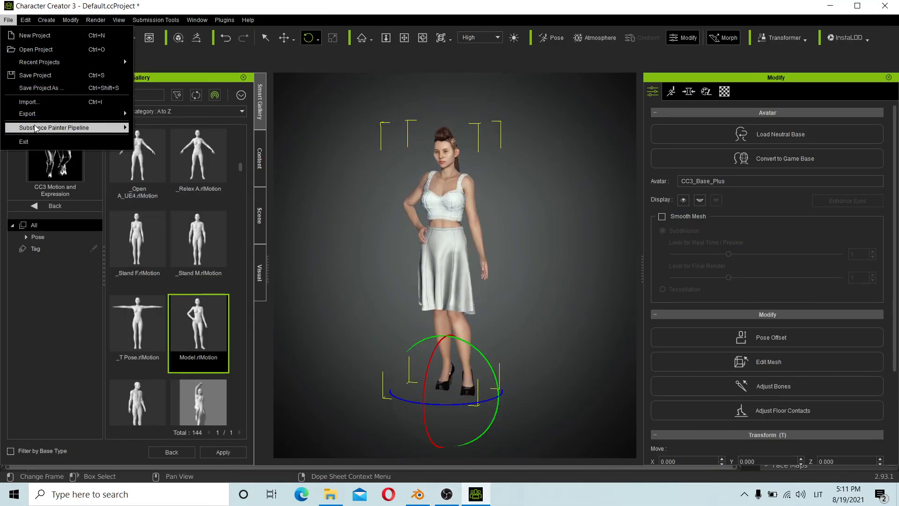
mouse_move(53, 113)
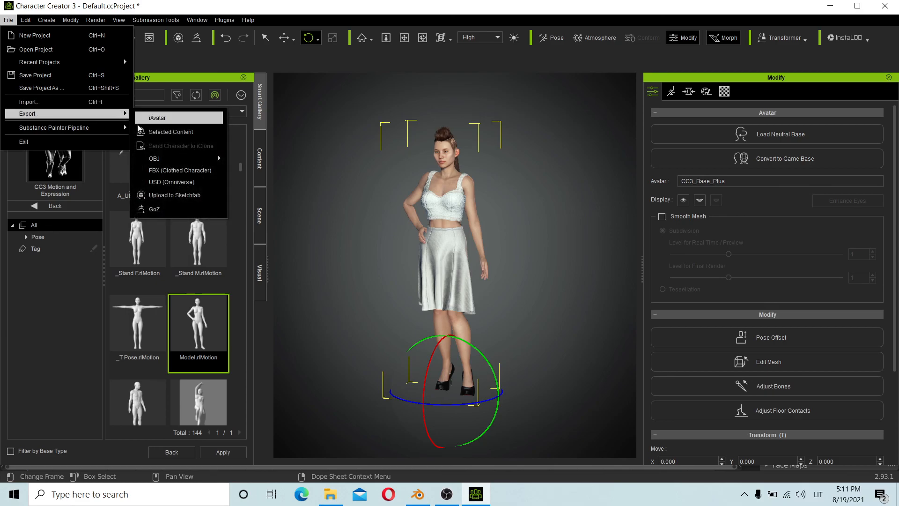
left_click(167, 170)
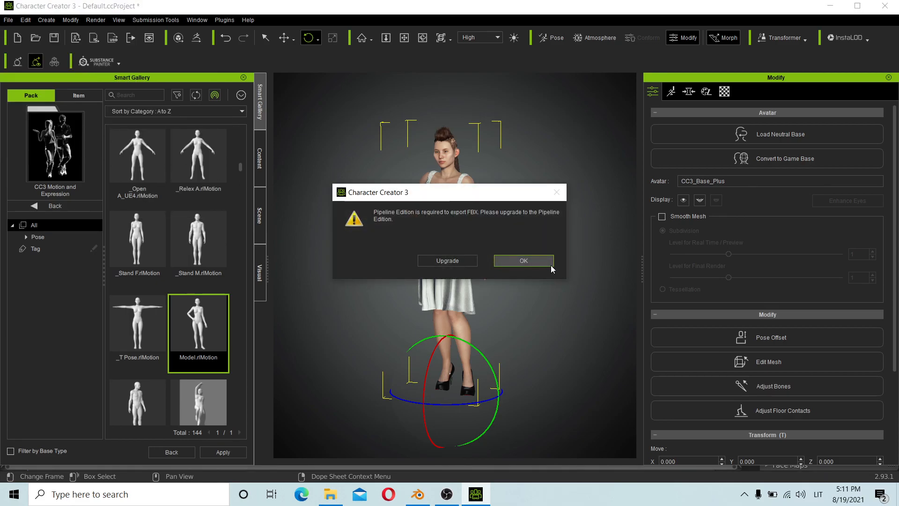